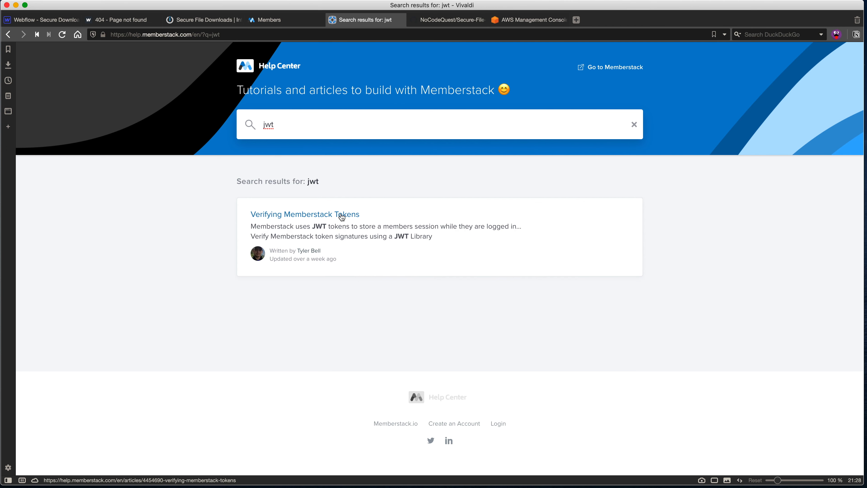
Open the Verifying Memberstack Tokens article and review its token header, payload and the MemberStack.getToken() instruction
click(342, 215)
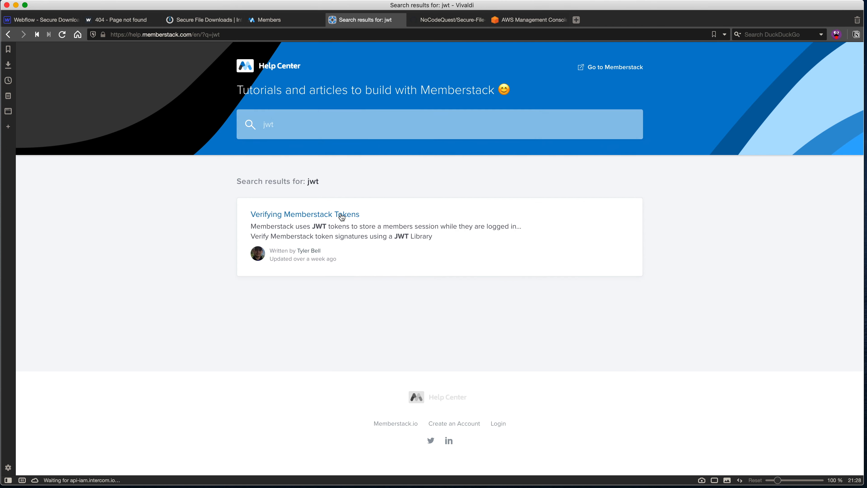
scroll(254, 224, down, 5)
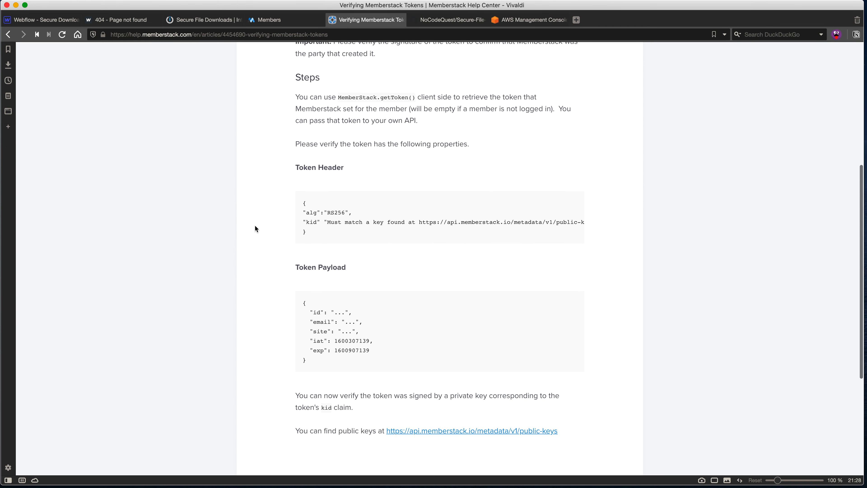
scroll(255, 228, down, 3)
scroll(243, 222, up, 10)
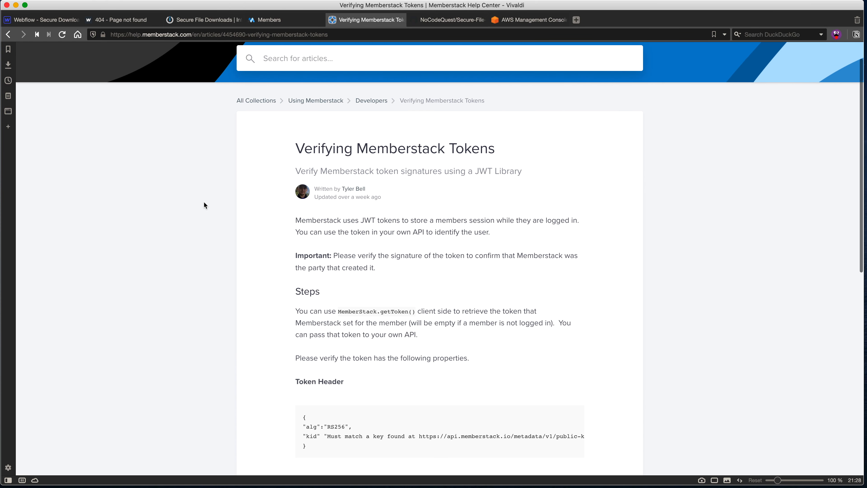
scroll(204, 202, down, 2)
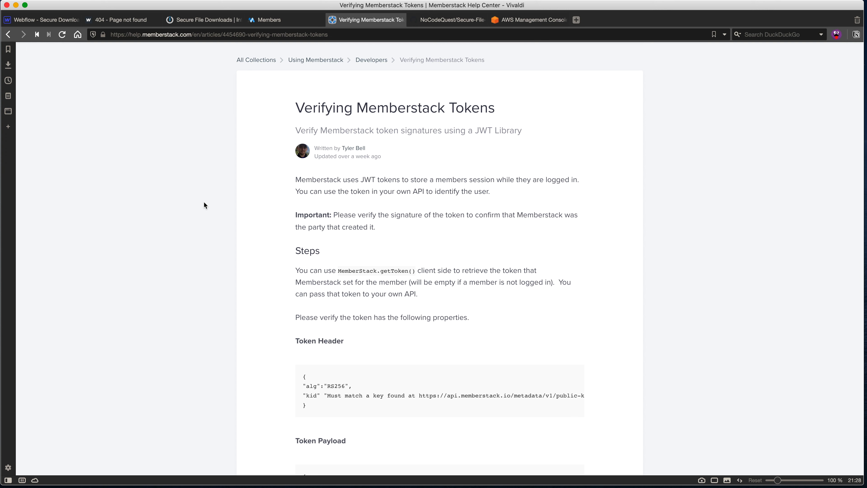
scroll(264, 246, down, 4)
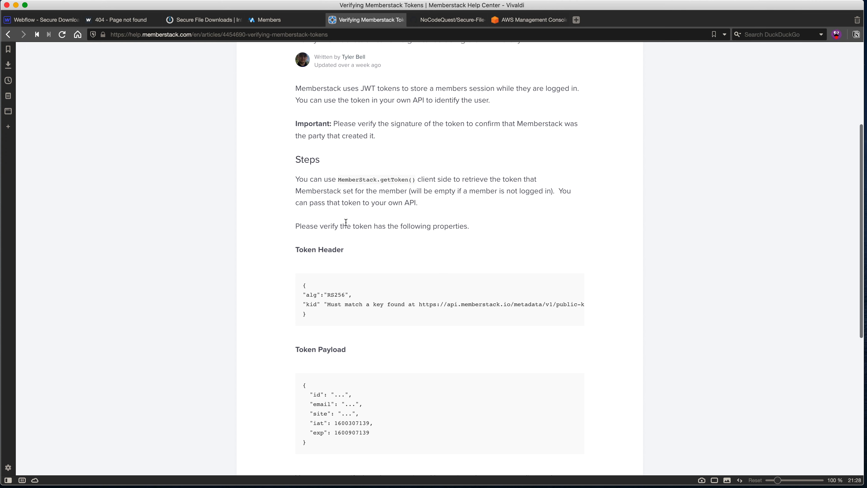
drag(336, 179, 415, 180)
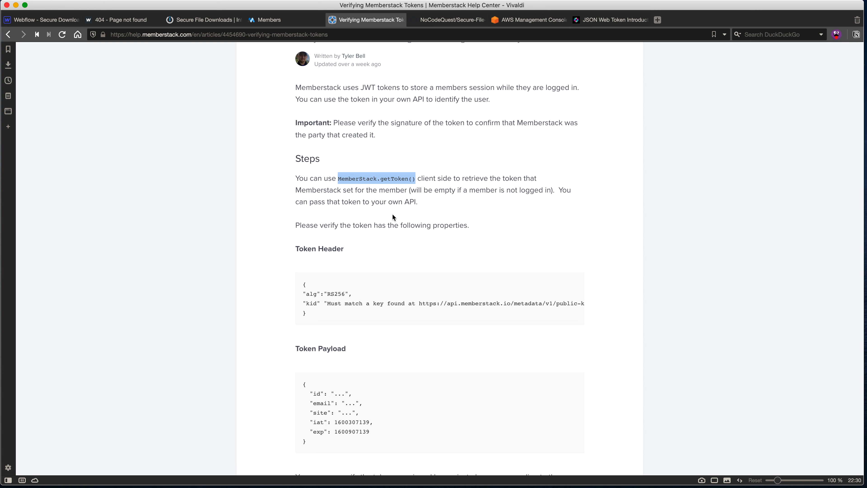
Open lessons.html in the Secure-File-Downloads GitHub repository and highlight the MemberStack.getToken() call on line 9
click(449, 20)
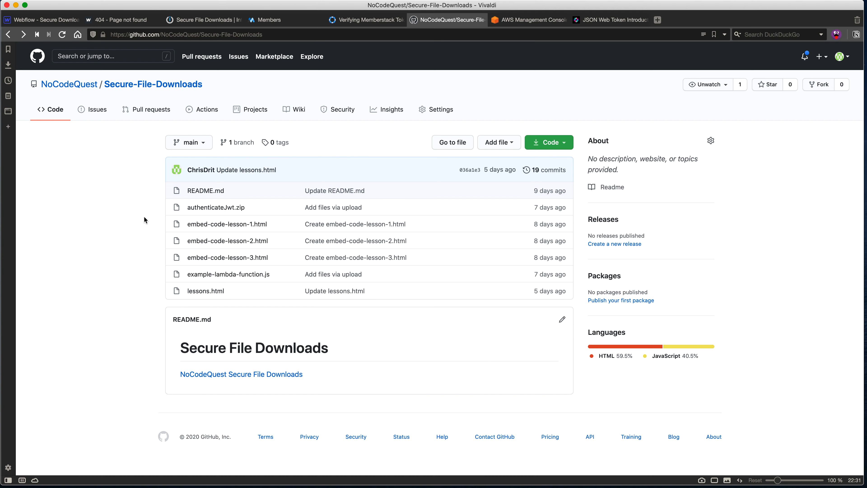
click(205, 296)
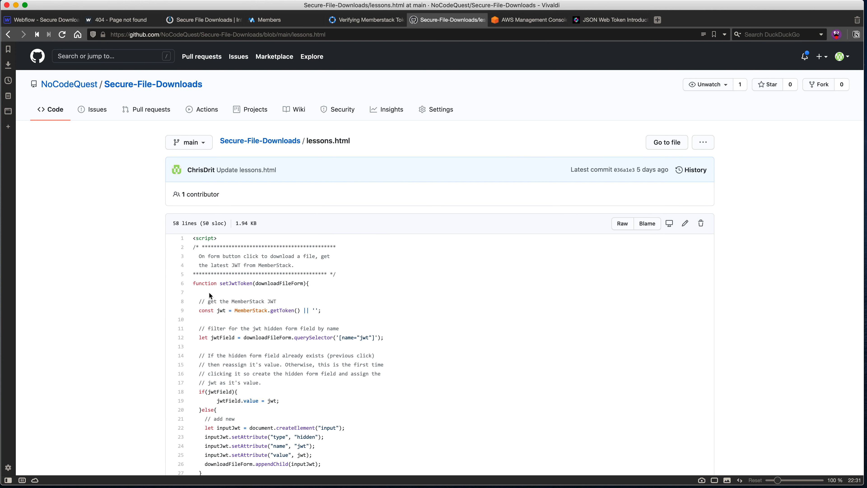
scroll(423, 294, down, 3)
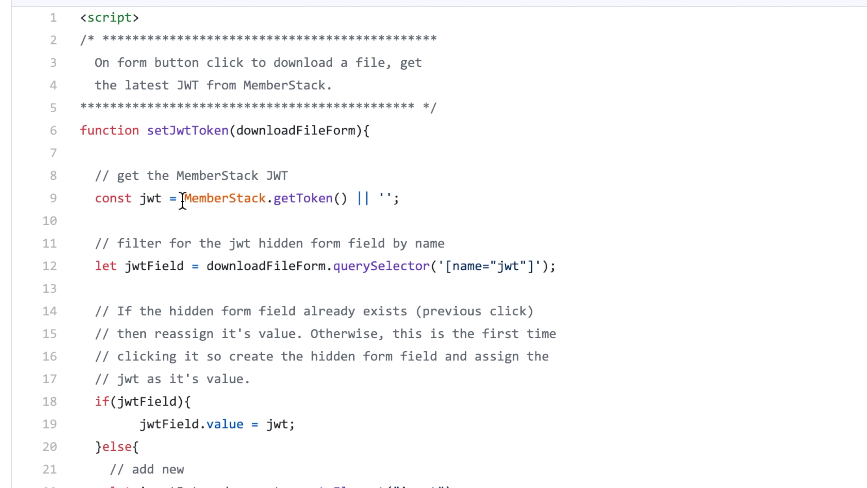
click(273, 197)
drag(186, 198, 357, 200)
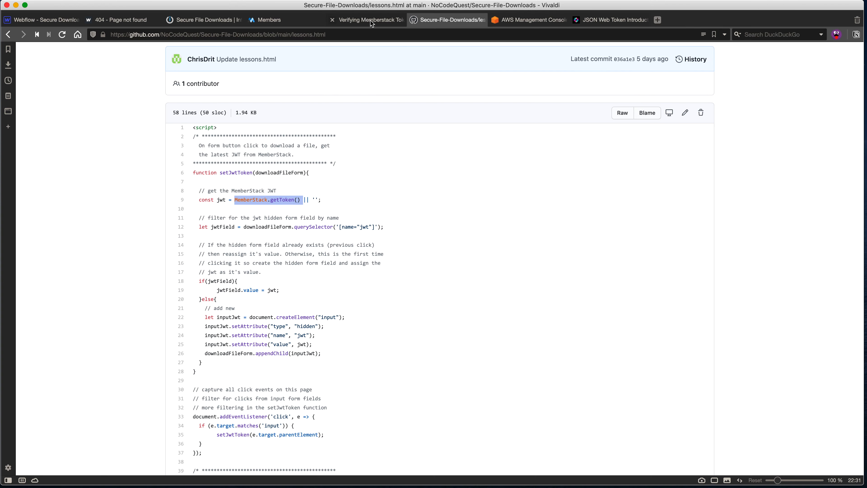
Compare the call with the Memberstack article, and examine the lessons.html code on lines 22–26 that adds the hidden jwt input
click(372, 19)
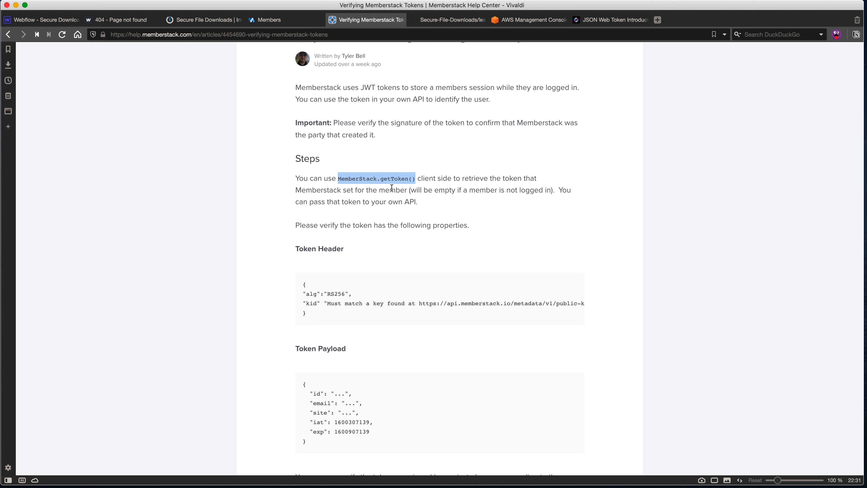
click(437, 22)
click(297, 218)
scroll(297, 218, down, 2)
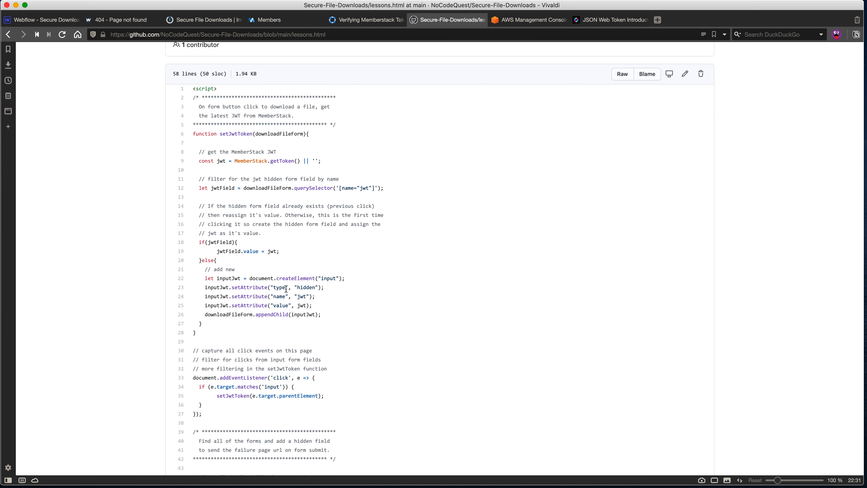
drag(204, 277, 338, 316)
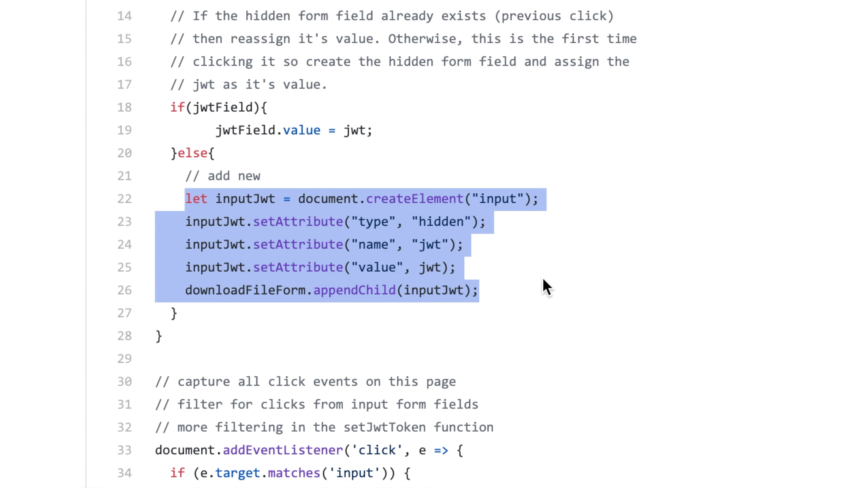
scroll(521, 299, down, 1)
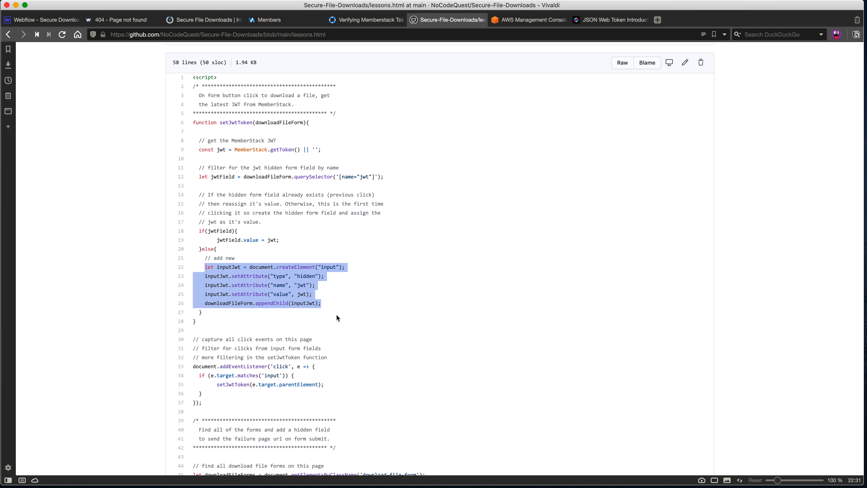
scroll(337, 315, down, 1)
click(336, 316)
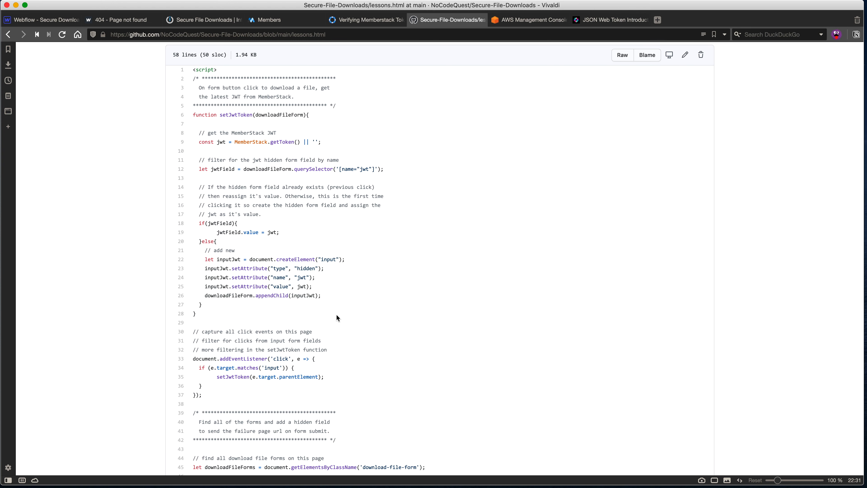
Open the raw version of lessons.html and select the entire script
scroll(337, 315, up, 2)
click(621, 120)
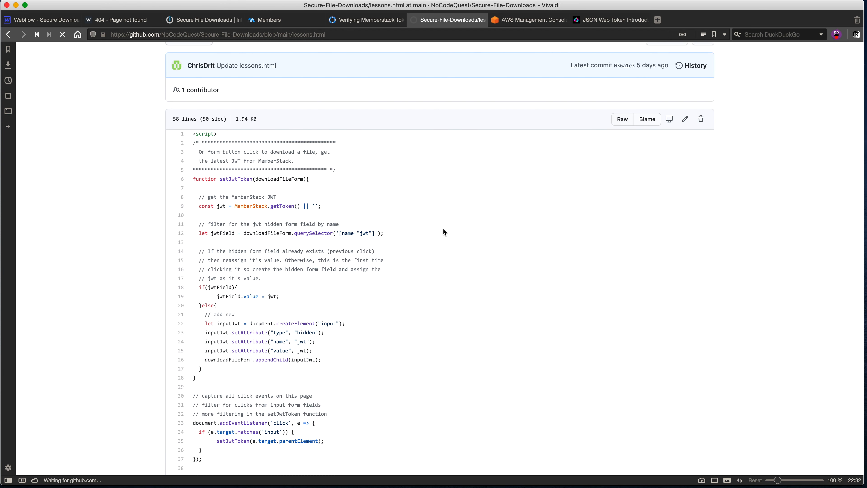
key(super+a)
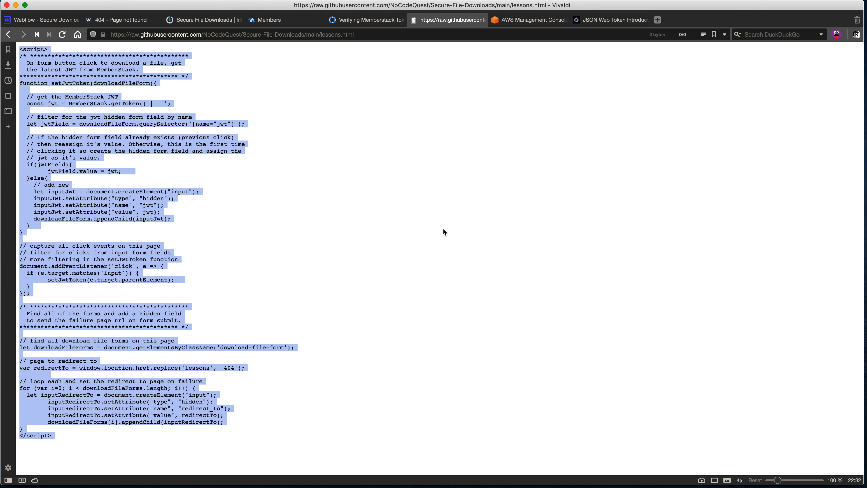
Inspect MemberStack.getToken() in the Before </body> tag code of the Webflow Lessons page settings, and close the settings
click(49, 23)
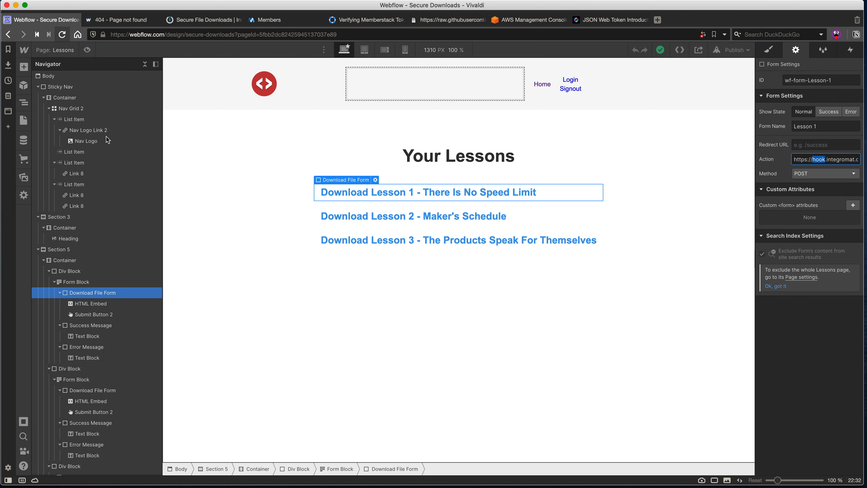
click(20, 122)
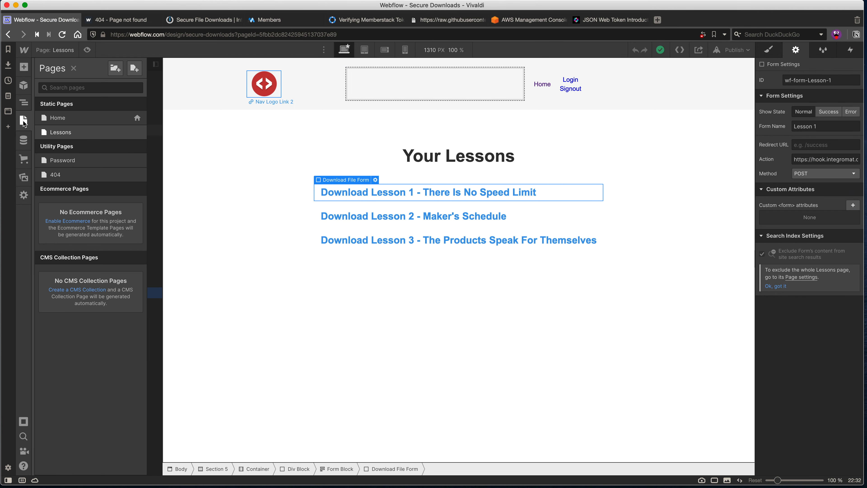
click(136, 133)
scroll(349, 272, down, 15)
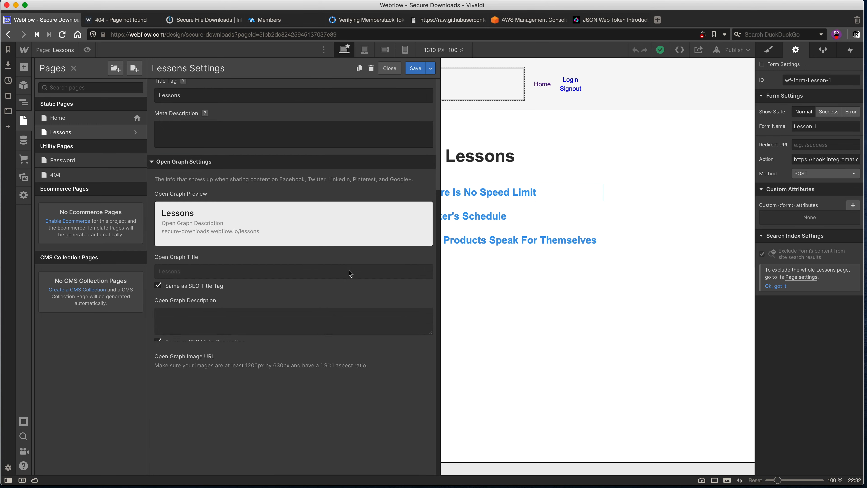
click(333, 275)
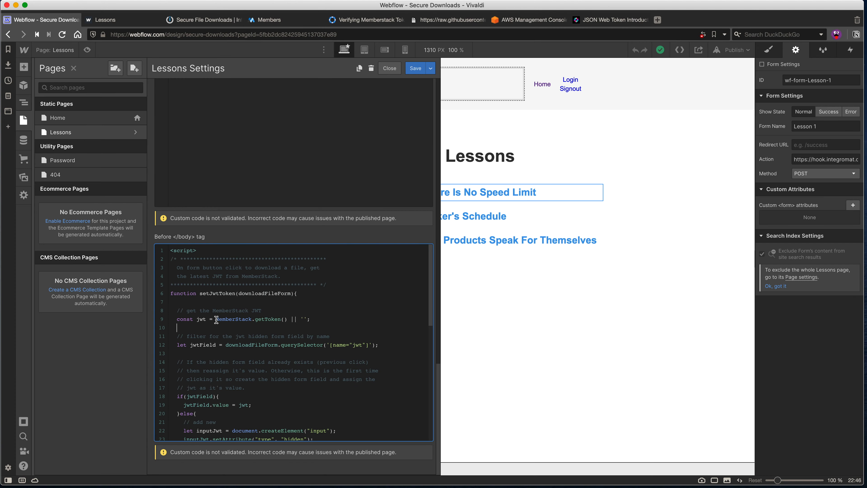
drag(216, 319, 288, 318)
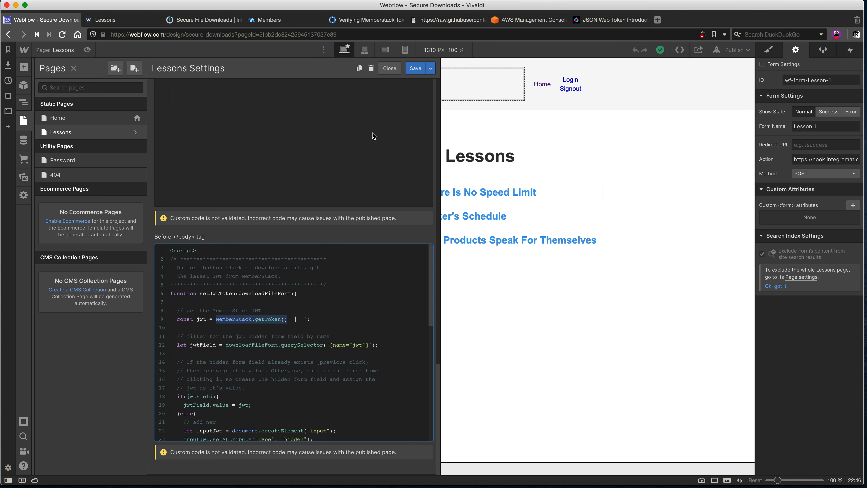
click(389, 68)
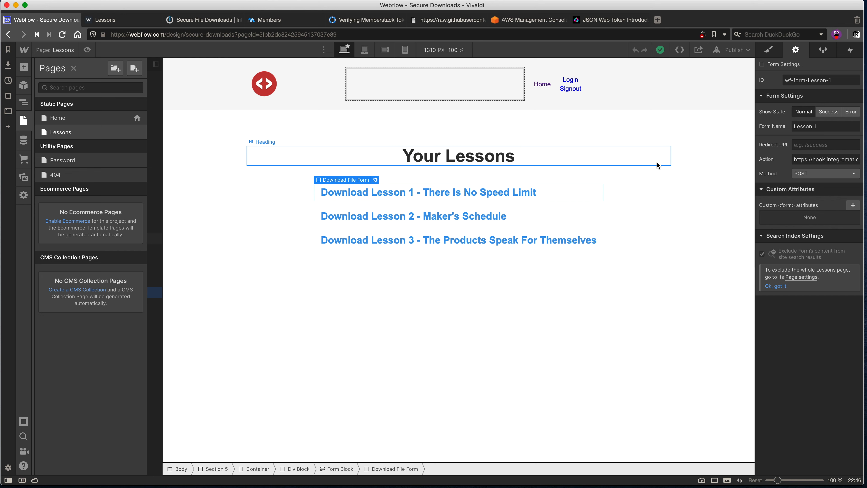
Select the full Action URL of the Lesson 1 download form for review
click(795, 160)
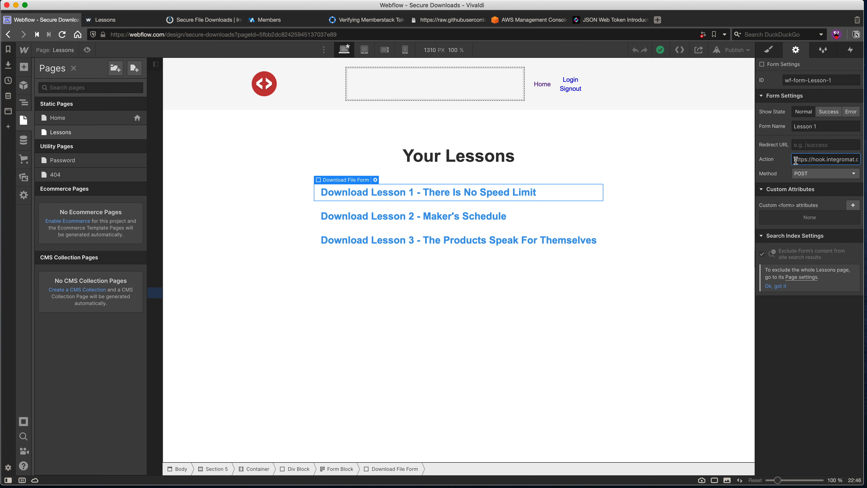
triple_click(795, 160)
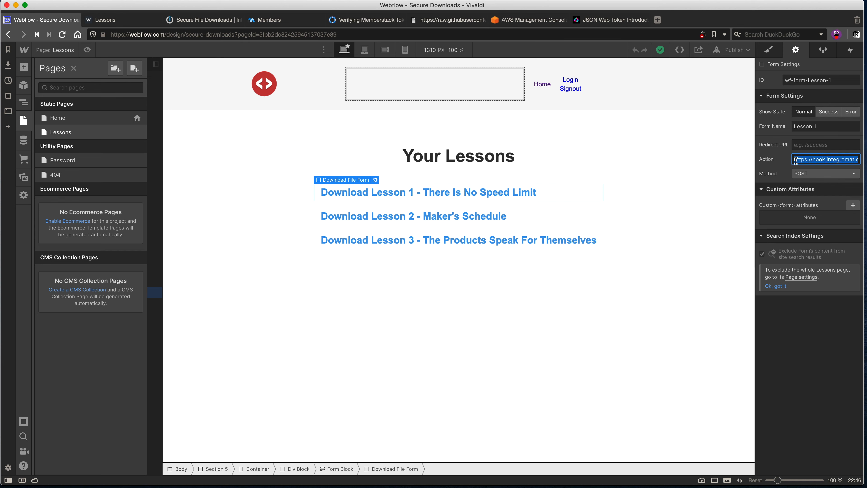
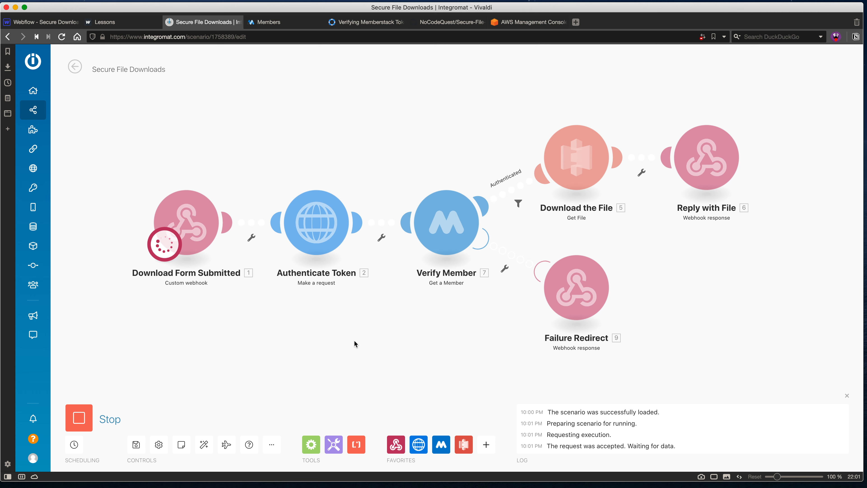
On the published course site, reach the lessons page from the home page and download Lesson 1 - There Is No Speed Limit
click(131, 26)
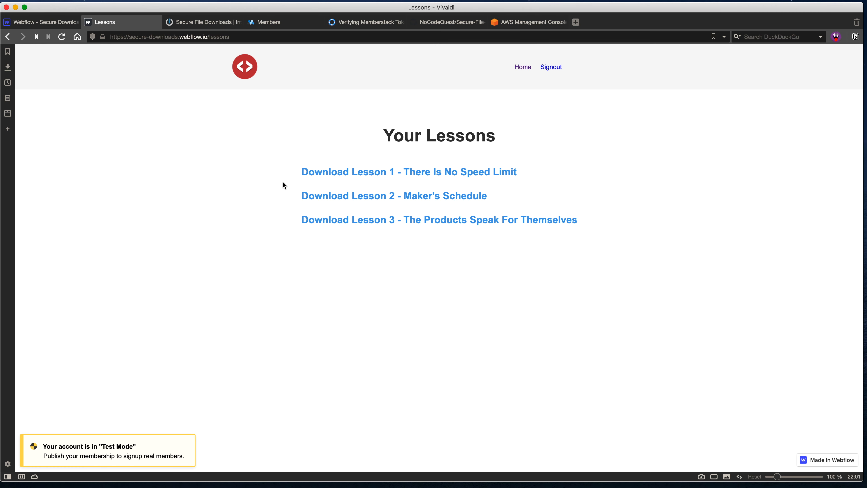
click(522, 70)
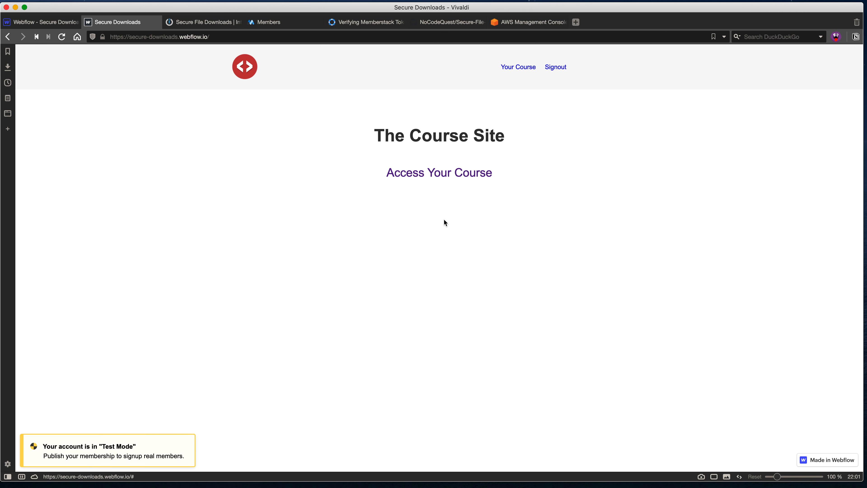
click(432, 175)
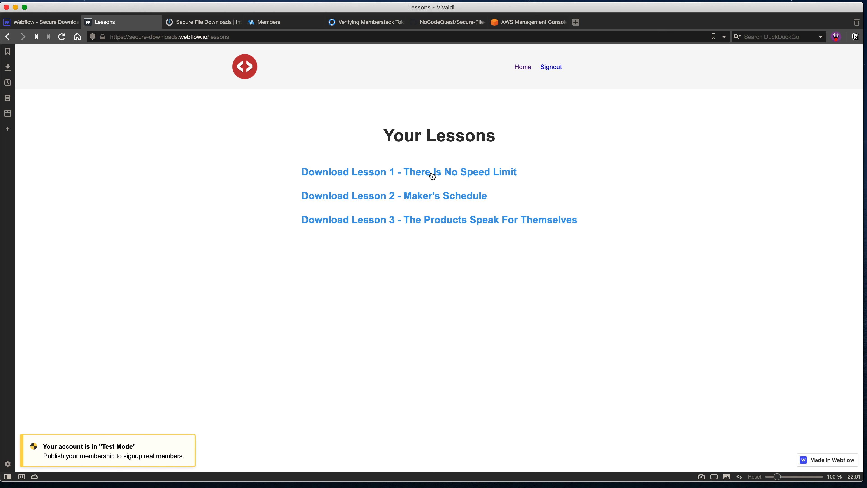
click(396, 174)
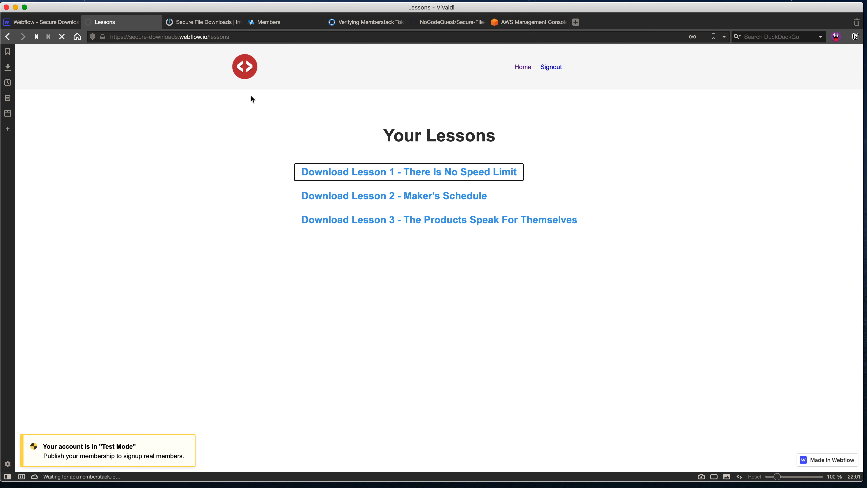
Switch to the Integromat scenario, preview the downloaded lesson1.pdf in the Downloads folder, and return to the scenario
click(195, 23)
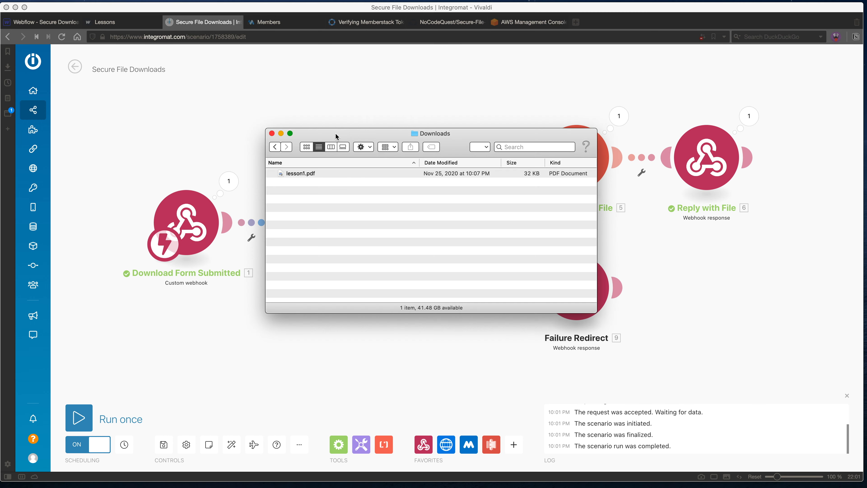
click(333, 174)
key(space)
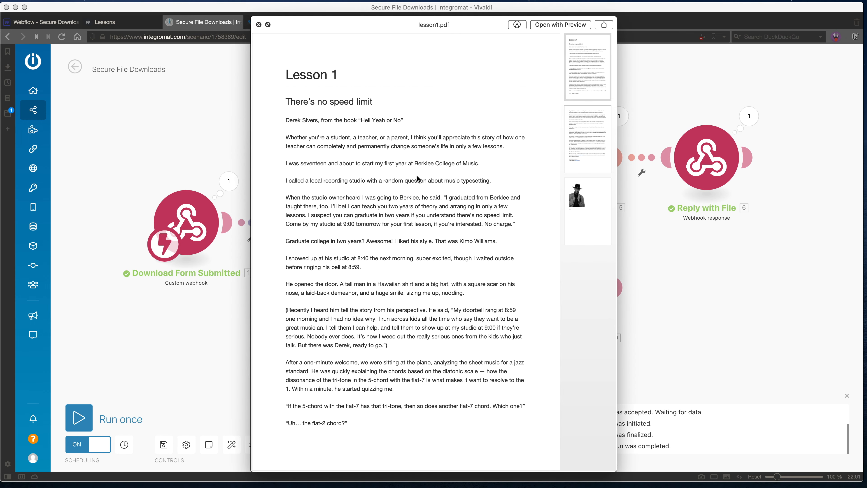
key(space)
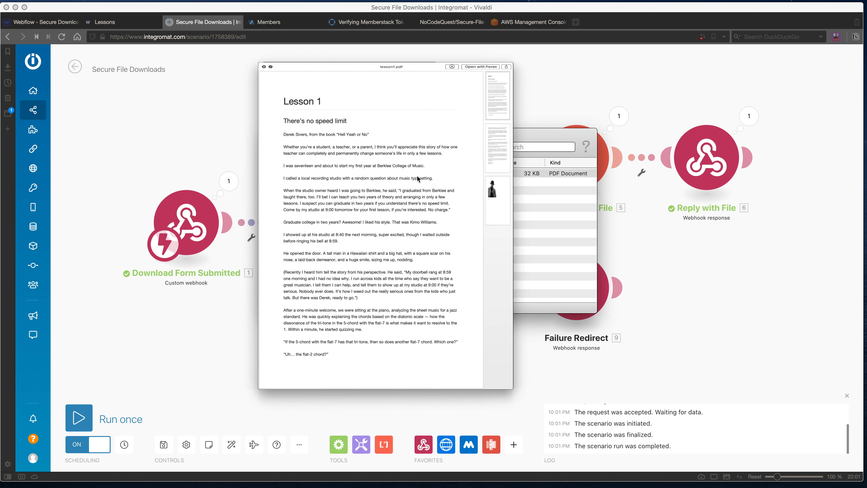
click(376, 101)
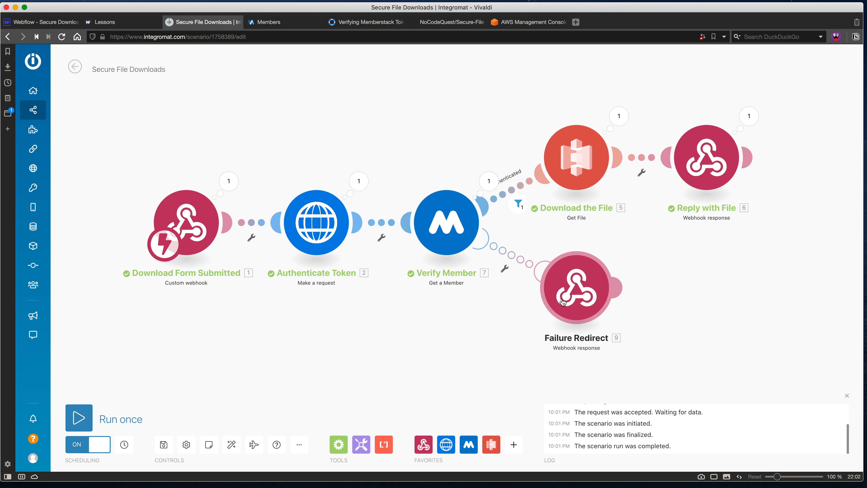
Run the Integromat scenario once, and sign out of the published course site from its home page in a separate tab, closing that tab
click(76, 419)
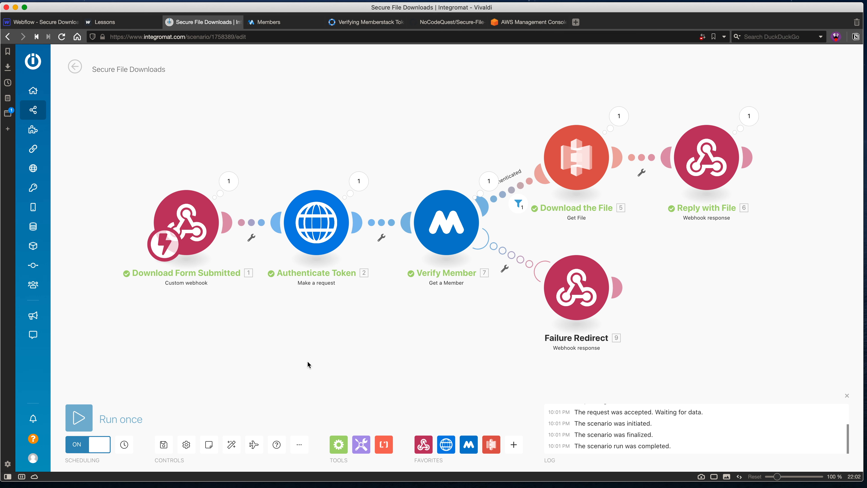
key(ctrl+Tab)
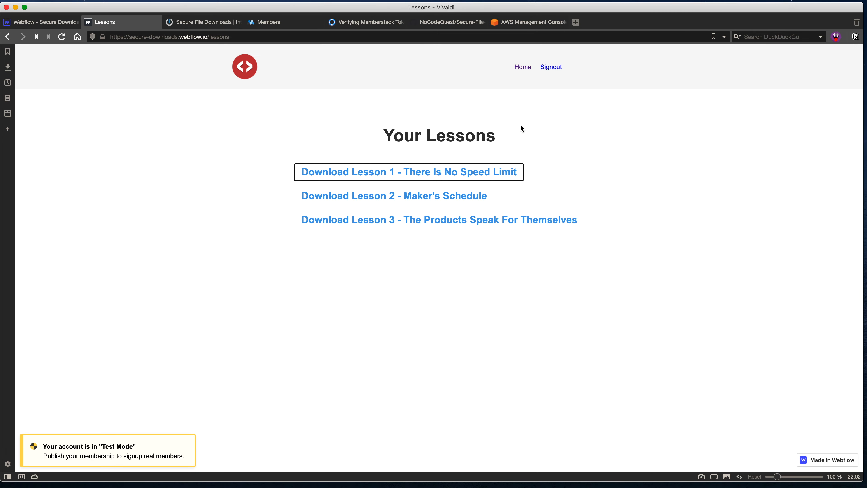
click(523, 67)
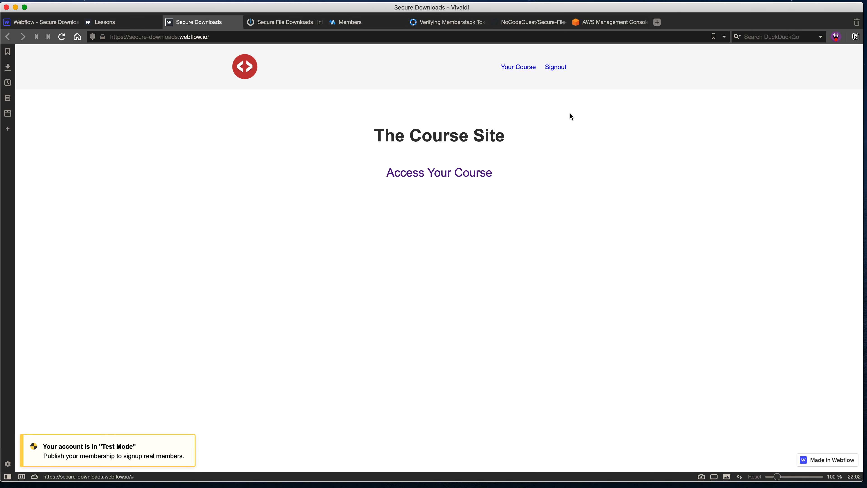
click(554, 70)
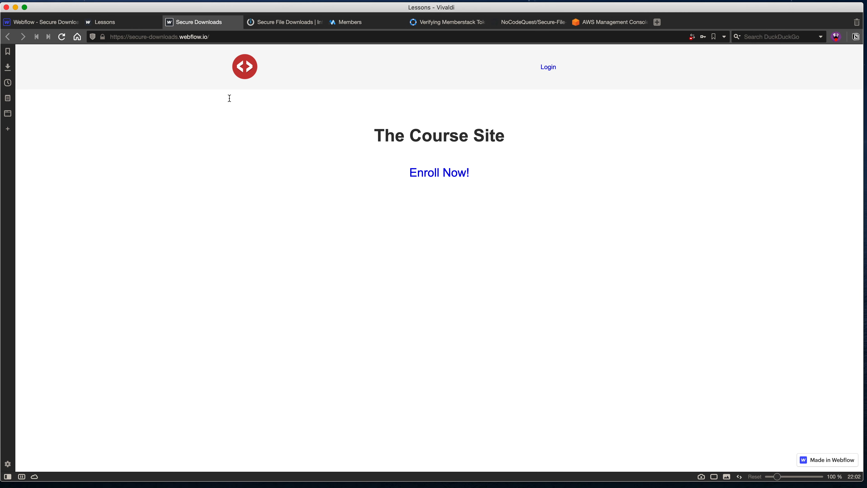
key(super+w)
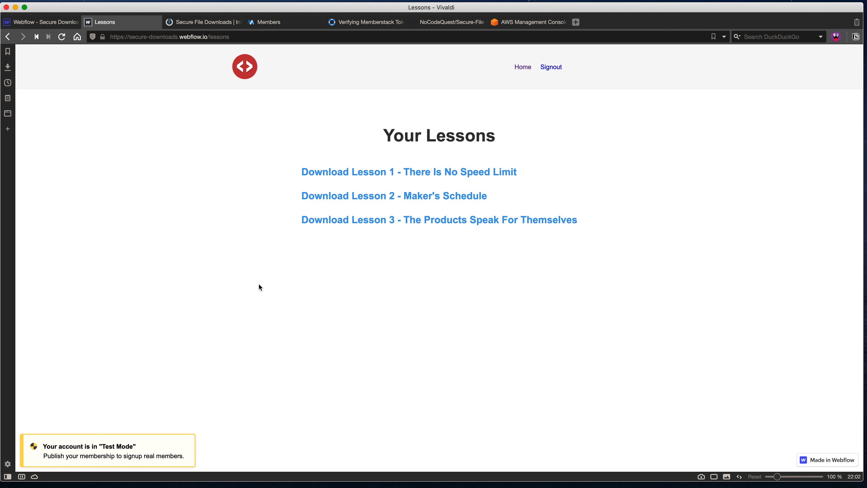
Request Lesson 1 from the still-open lessons page, and inspect the Failure Redirect module's custom headers and the page the browser is sent to
click(347, 178)
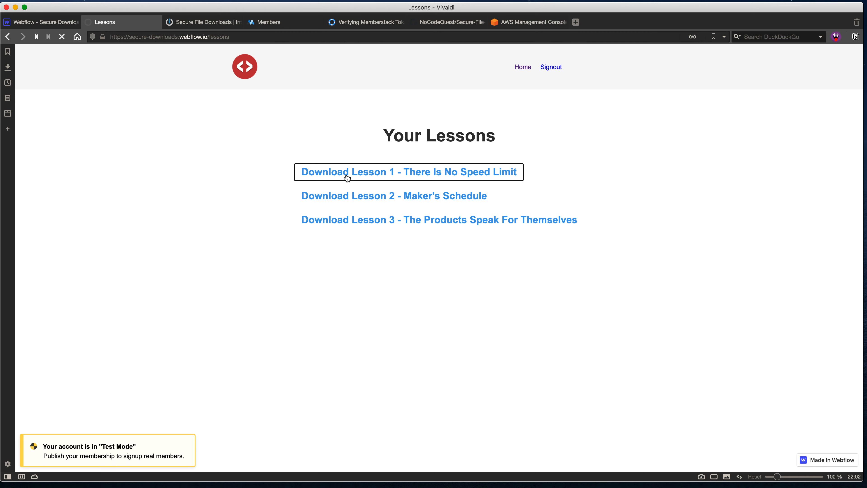
key(ctrl+Tab)
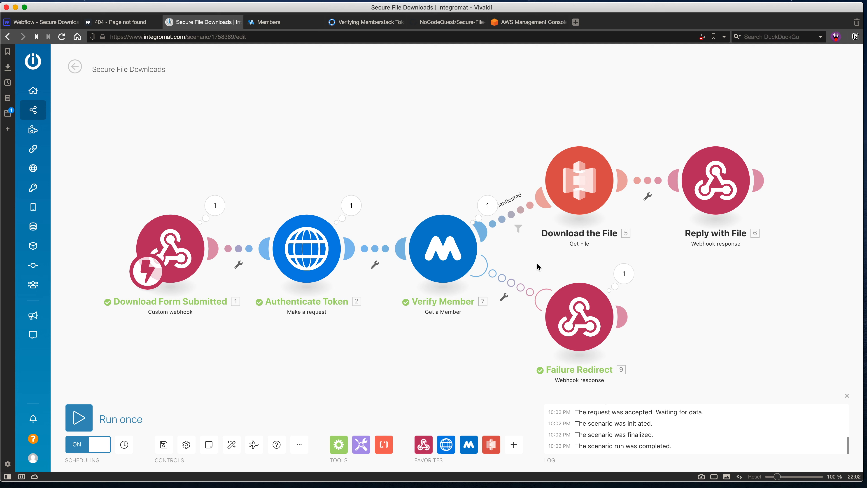
click(624, 274)
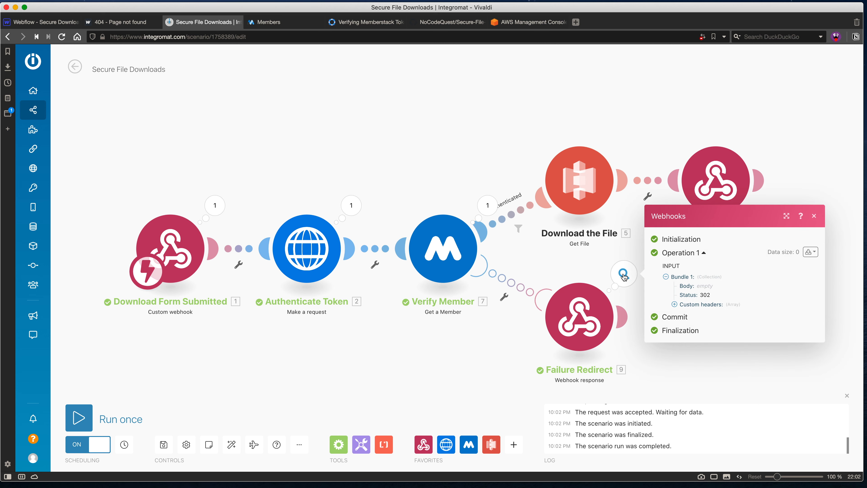
click(675, 304)
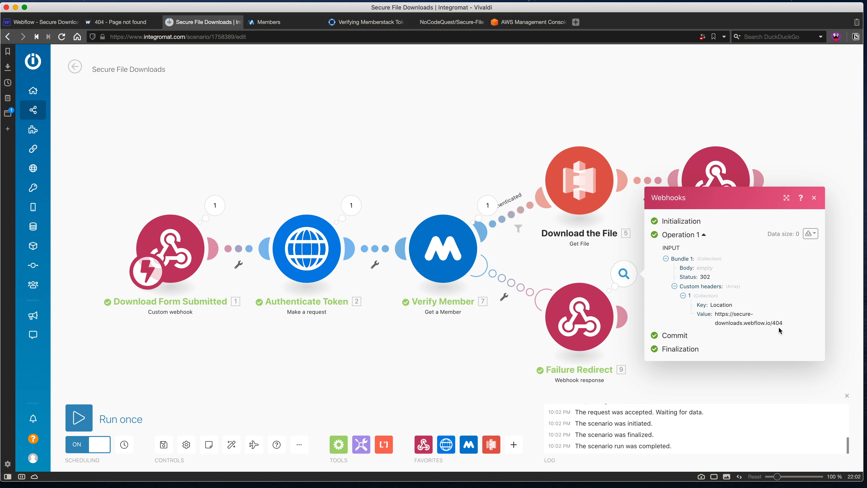
click(127, 26)
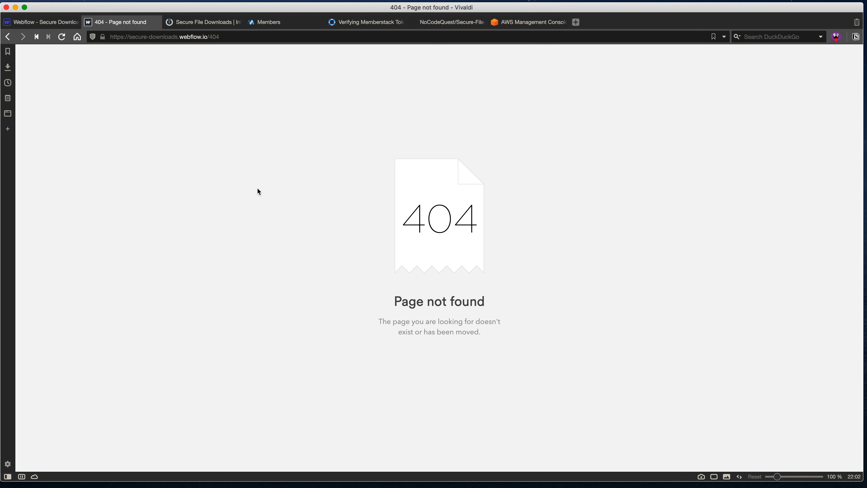
Return to the Integromat scenario and review the endpoint URL in the Authenticate HTTP module's settings
click(202, 24)
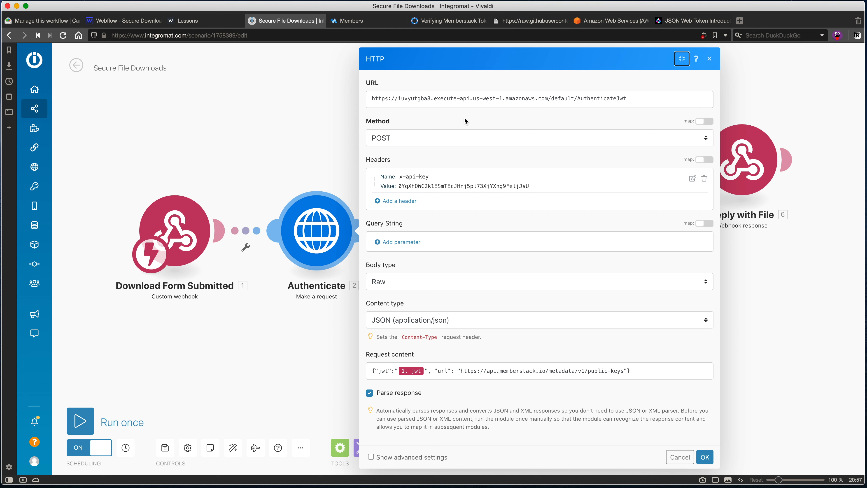
click(479, 99)
key(super+a)
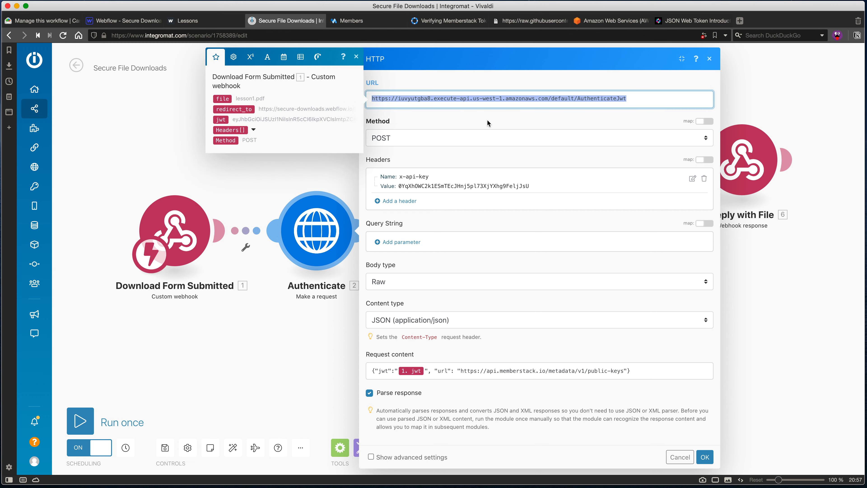
click(487, 120)
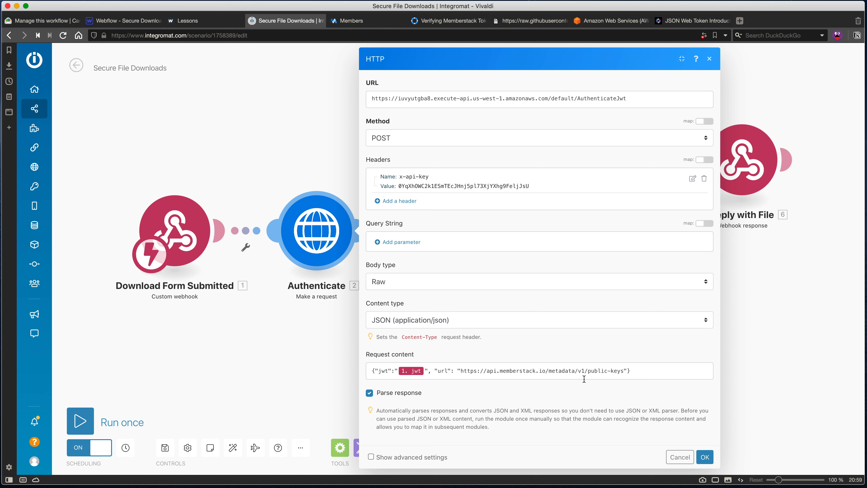
Read the Verifying Memberstack Tokens help article from its introduction through to the public keys link, and leave the article
click(447, 20)
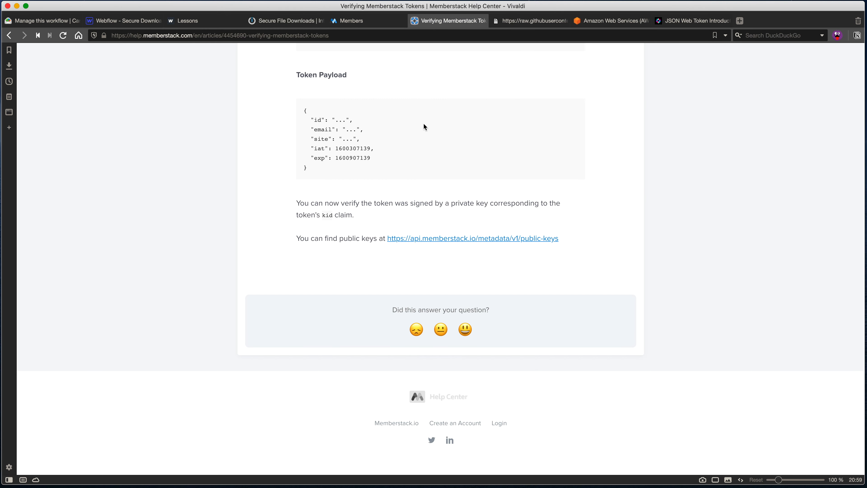
scroll(423, 126, up, 10)
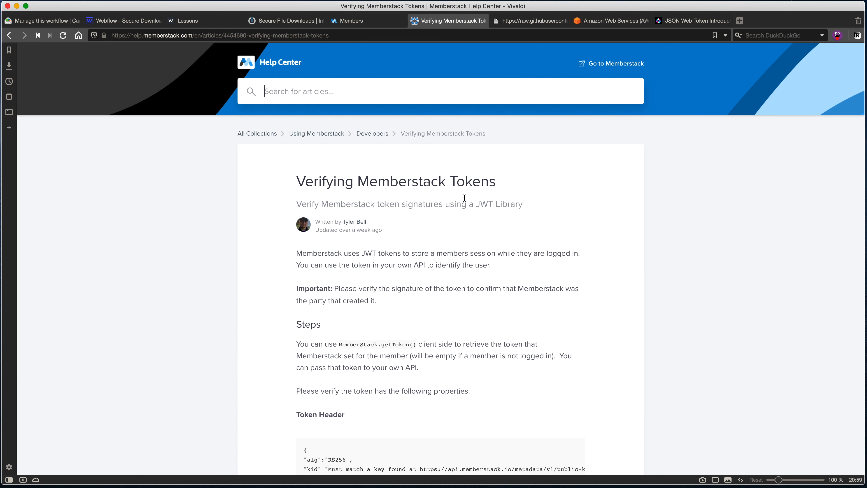
scroll(464, 198, down, 1)
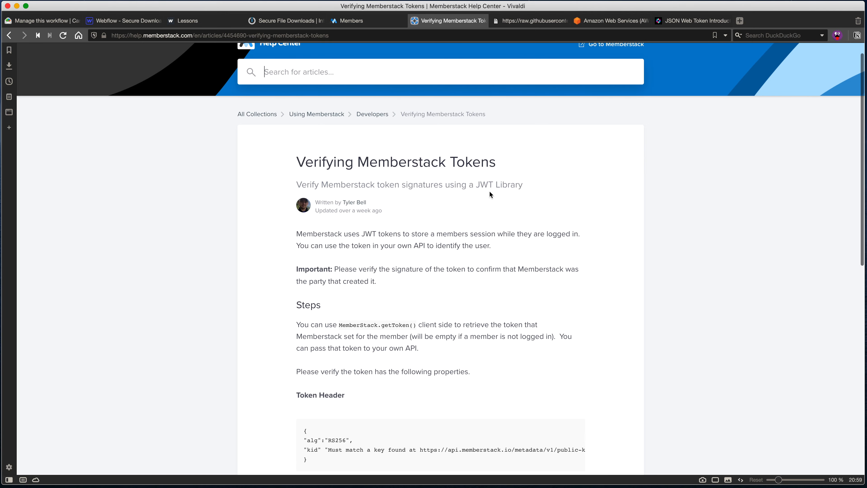
scroll(463, 227, down, 12)
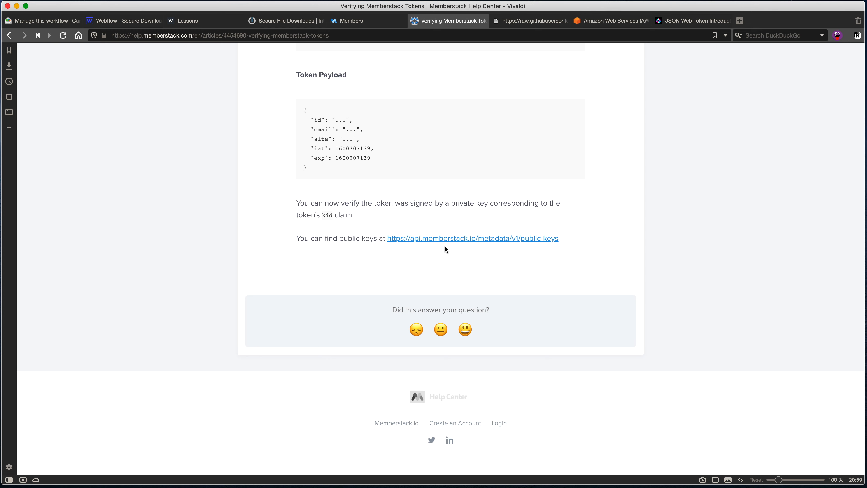
key(ctrl+Tab)
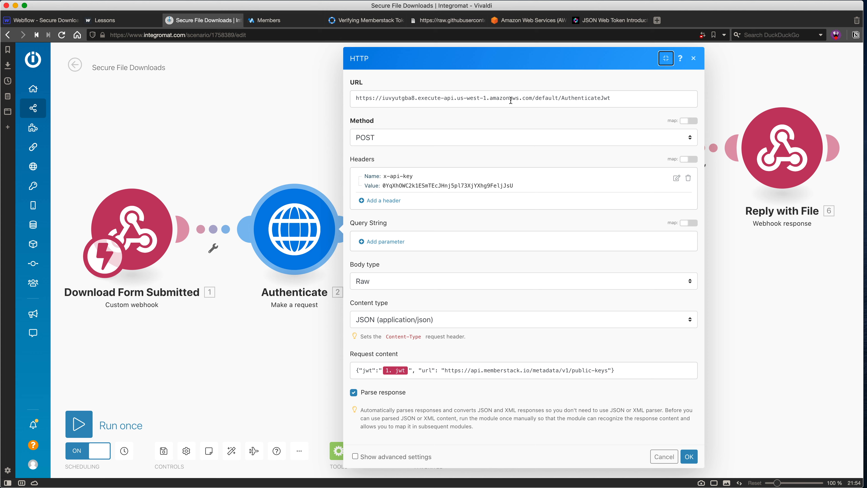
Switch to the AWS website, open the account creation page, and highlight the aws.amazon.com/free address for the offer terms
click(519, 21)
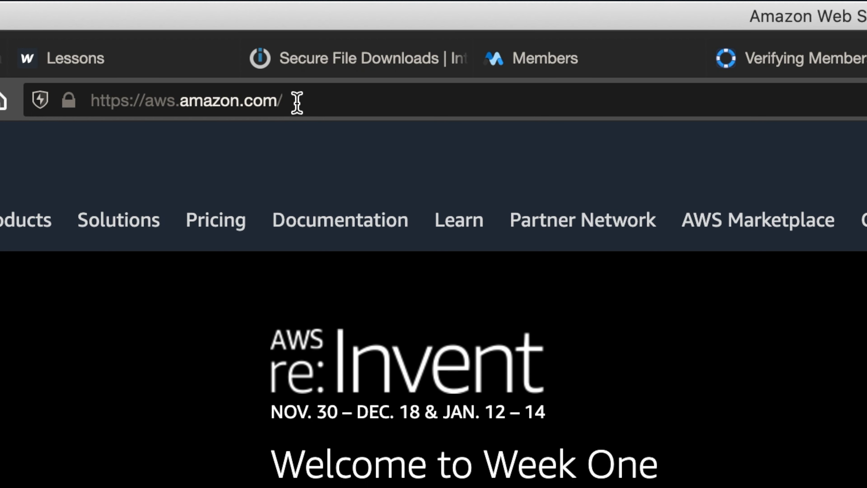
click(297, 101)
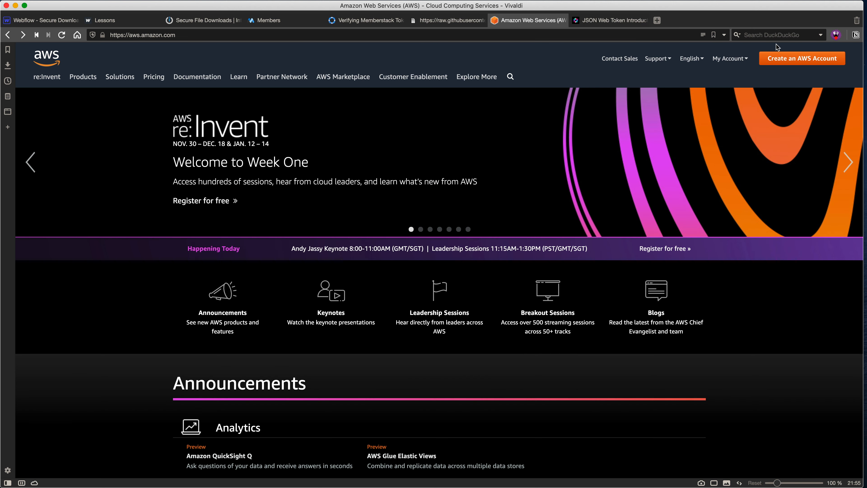
click(781, 62)
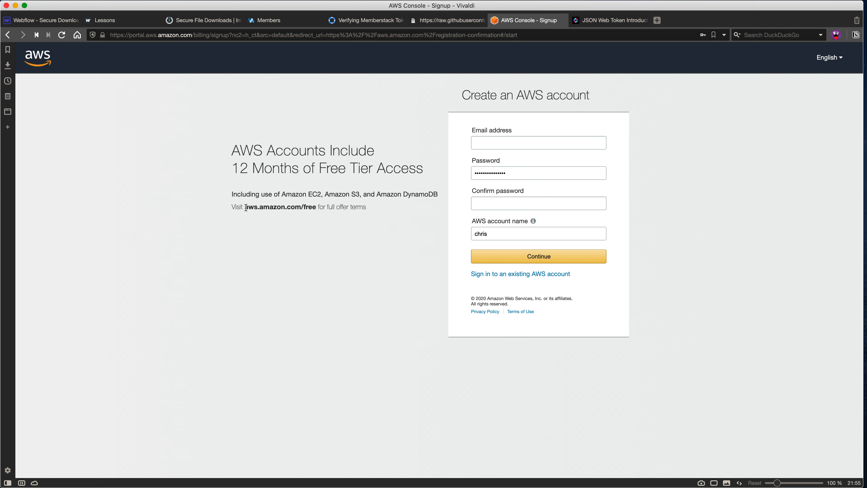
drag(246, 207, 314, 207)
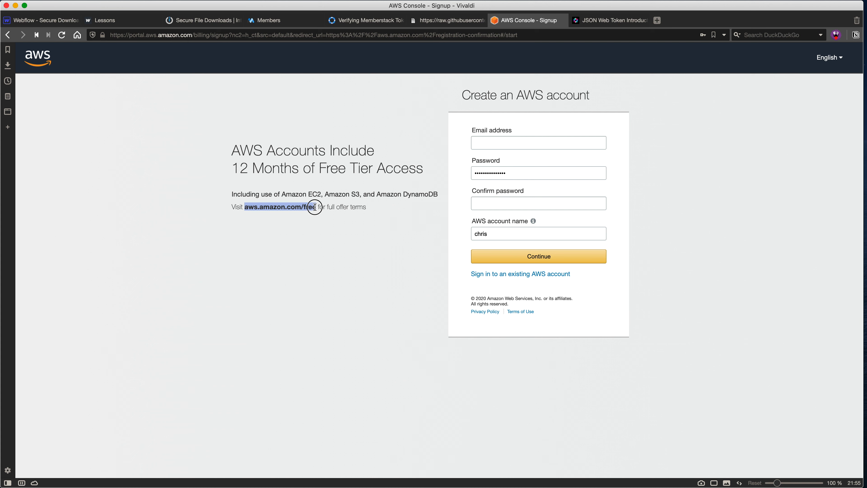
click(358, 234)
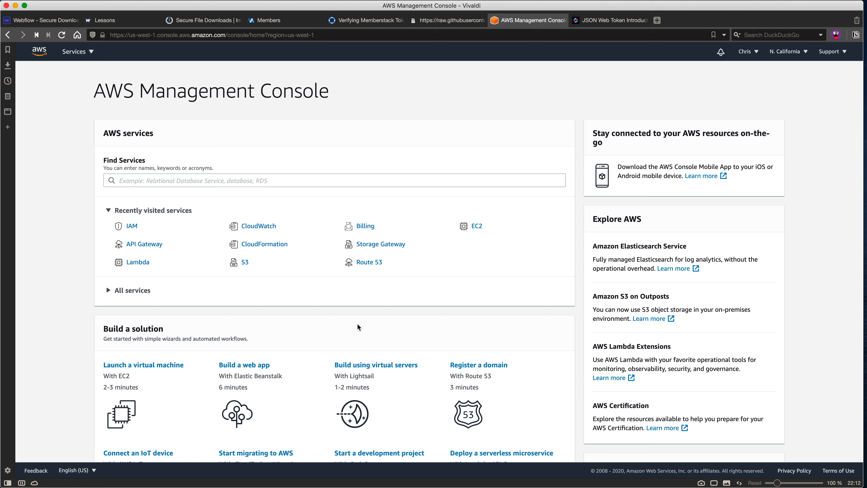
Search the AWS Management Console services for lambda and open the Lambda service
click(353, 183)
text(la)
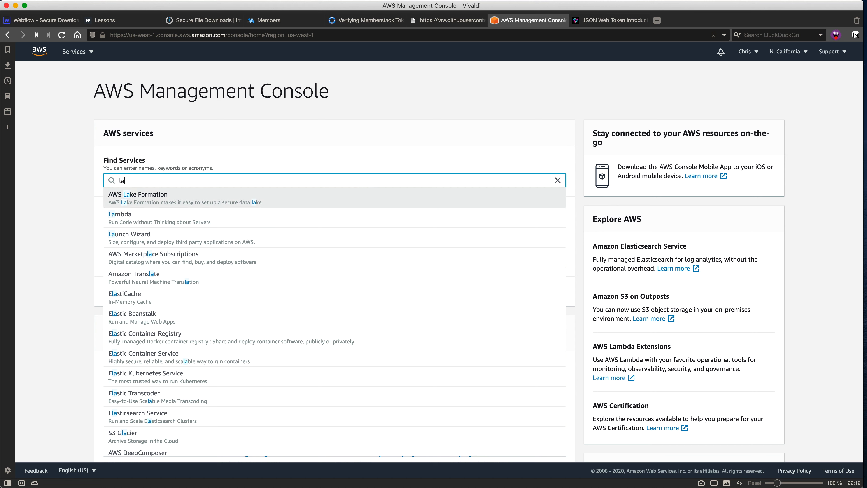
text(mbda)
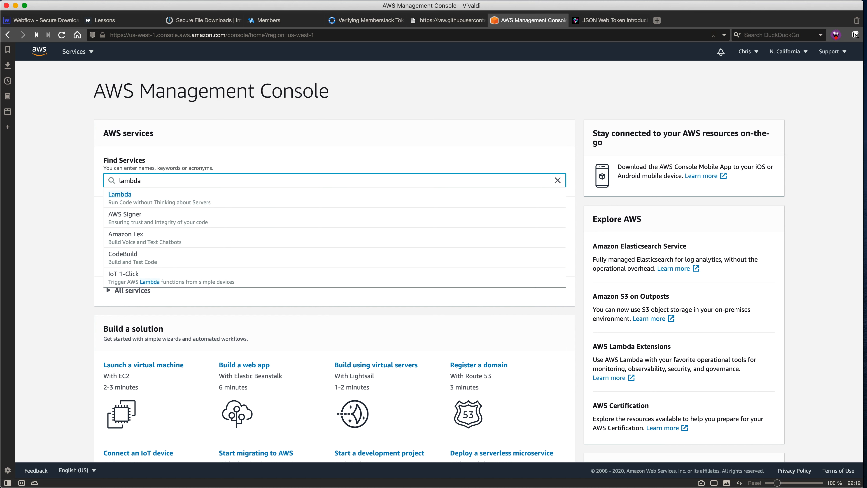
click(262, 204)
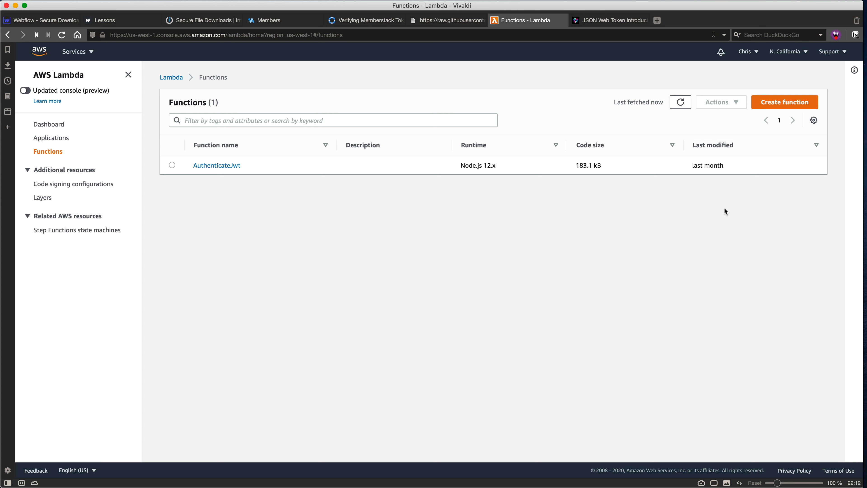
Create a Lambda function authored from scratch with the name AuthenticateJWT2
click(779, 102)
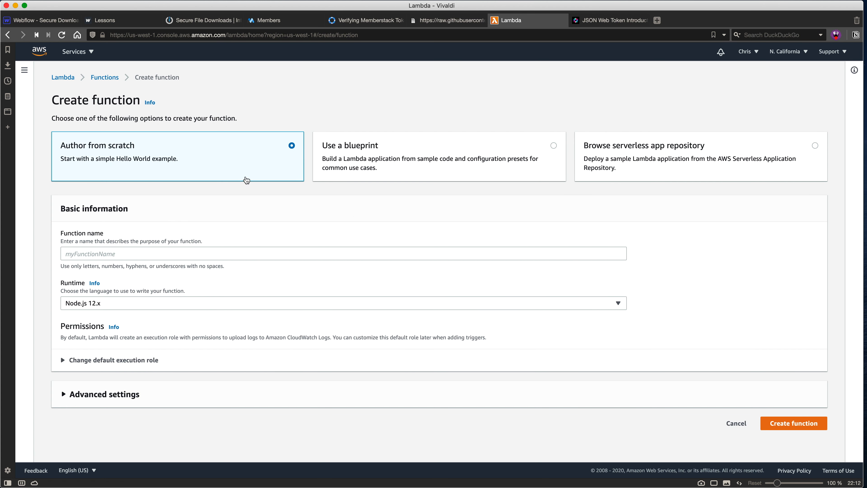
click(264, 256)
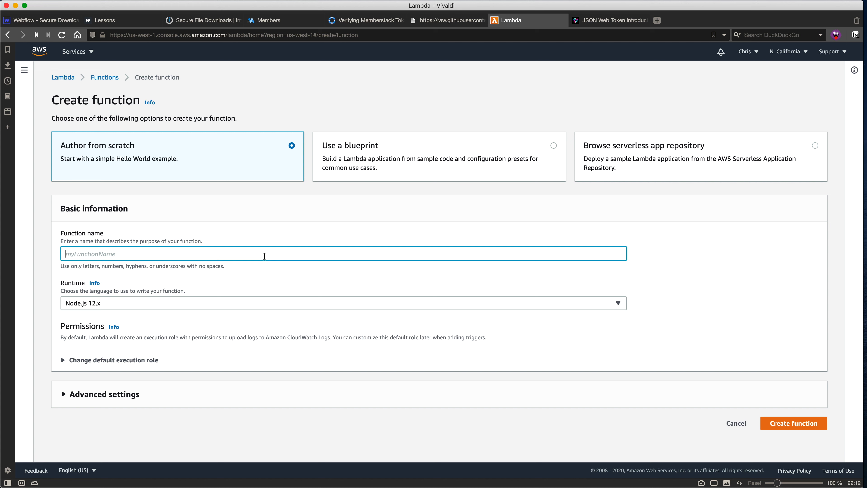
text(Authen)
text(ticate)
text(JWT)
key(BackSpace)
text(teJWT2)
click(792, 428)
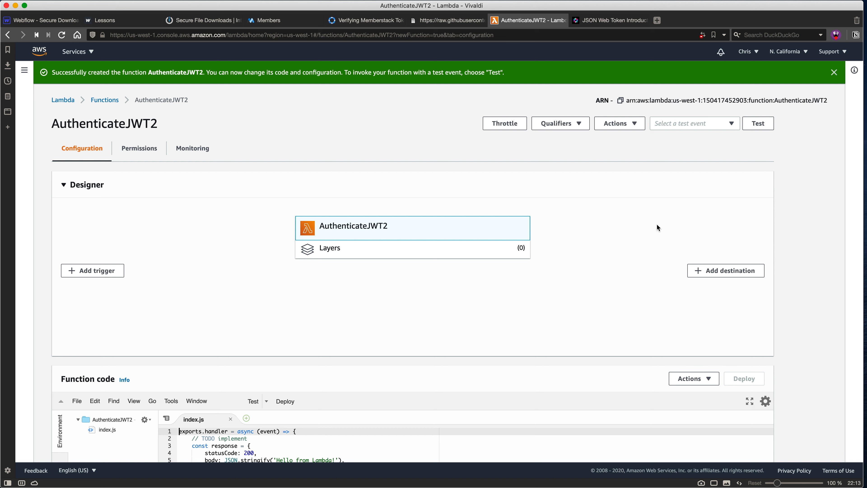
Check the list of available AWS regions, and look over the AuthenticateJWT2 function's designer and index.js code
click(788, 52)
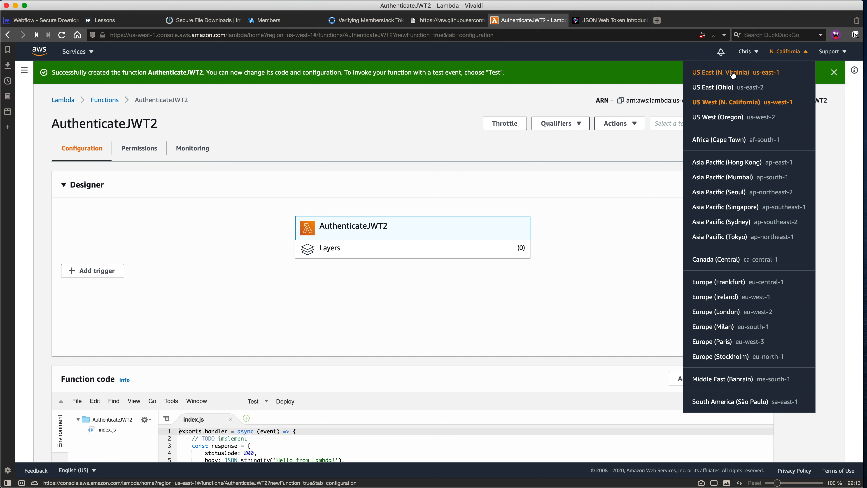
click(622, 204)
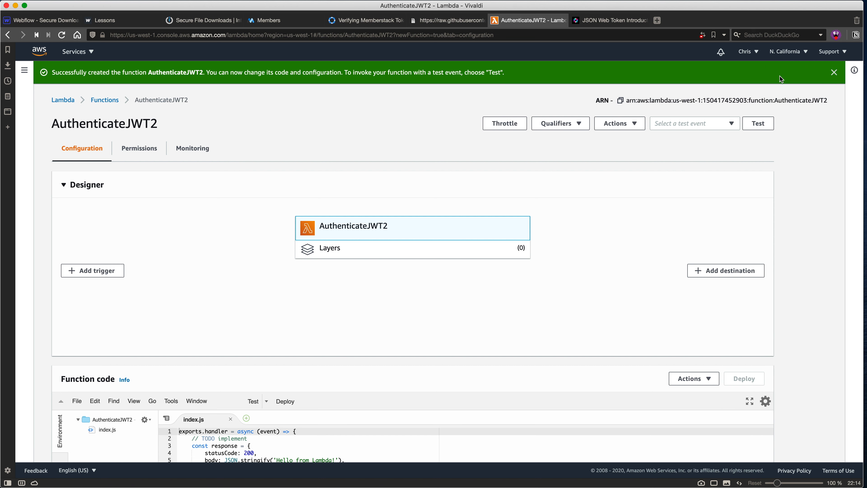
click(790, 54)
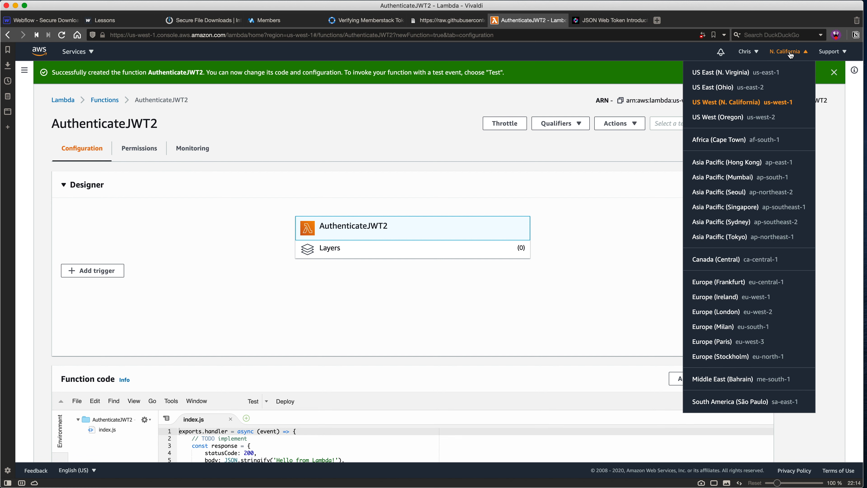
click(791, 54)
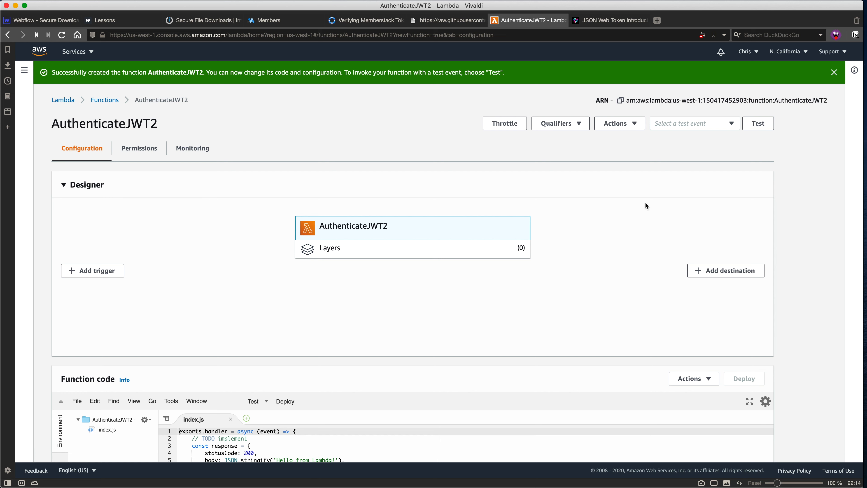
click(788, 54)
click(788, 54)
scroll(538, 274, down, 5)
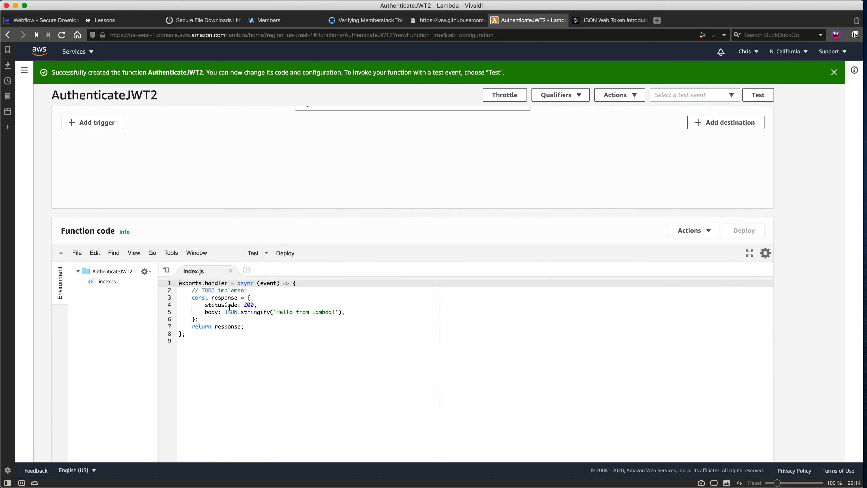
scroll(396, 301, up, 4)
scroll(396, 300, up, 1)
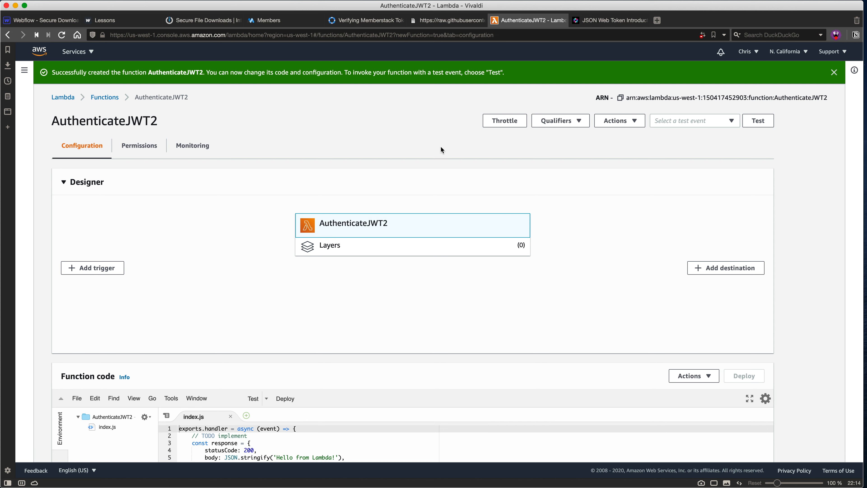
Download authenticateJwt.zip from the NoCodeQuest Secure-File-Downloads repository on GitHub
click(443, 20)
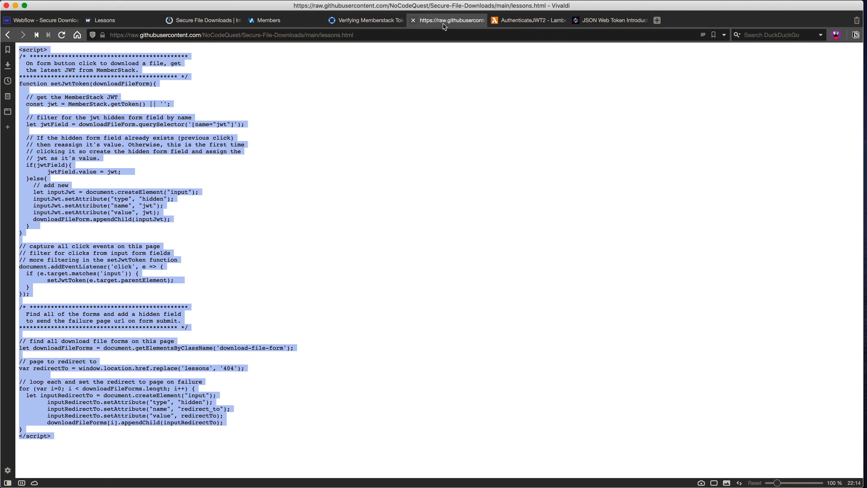
key(super+Left)
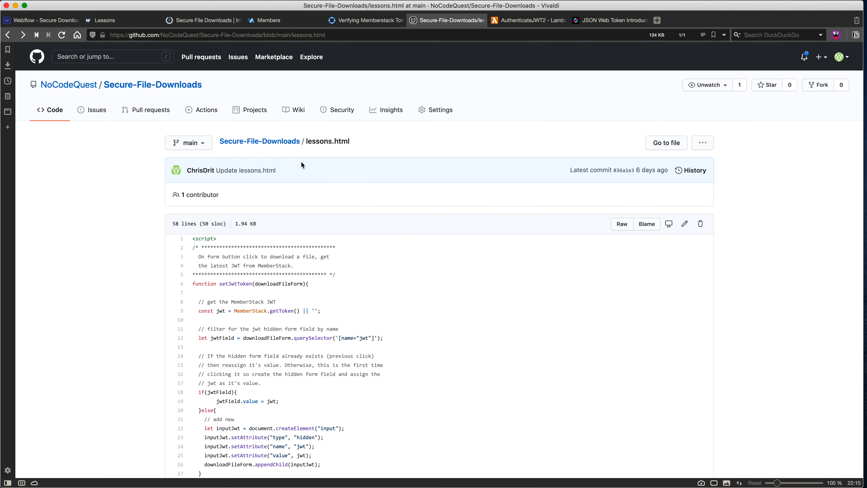
click(285, 141)
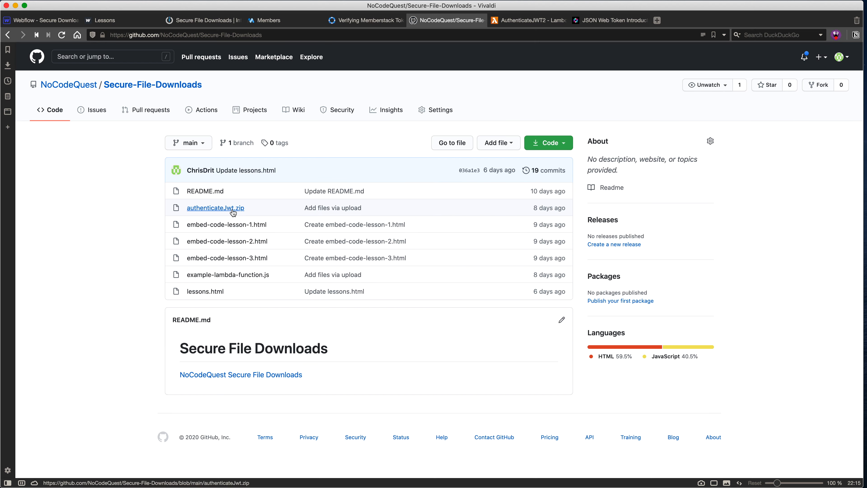
click(238, 203)
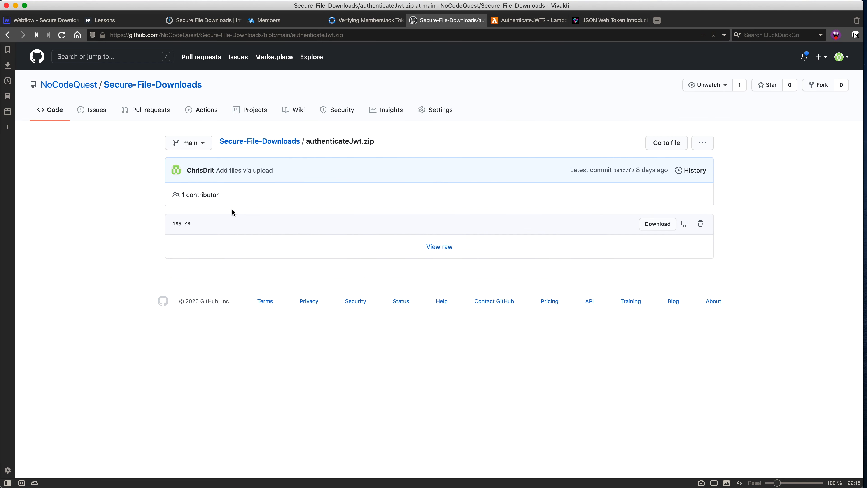
click(654, 227)
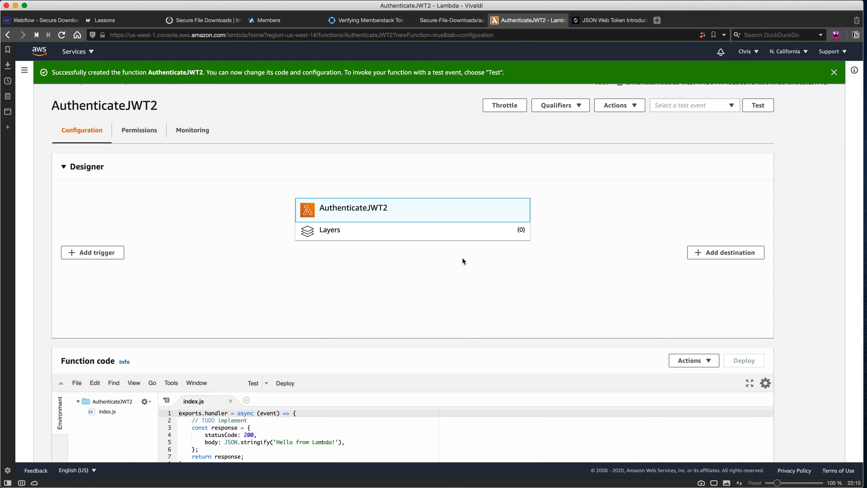
Switch back to AWS Lambda, upload authenticateJwt (1).zip as the AuthenticateJWT2 function code, and save it
scroll(463, 258, down, 3)
scroll(463, 261, down, 3)
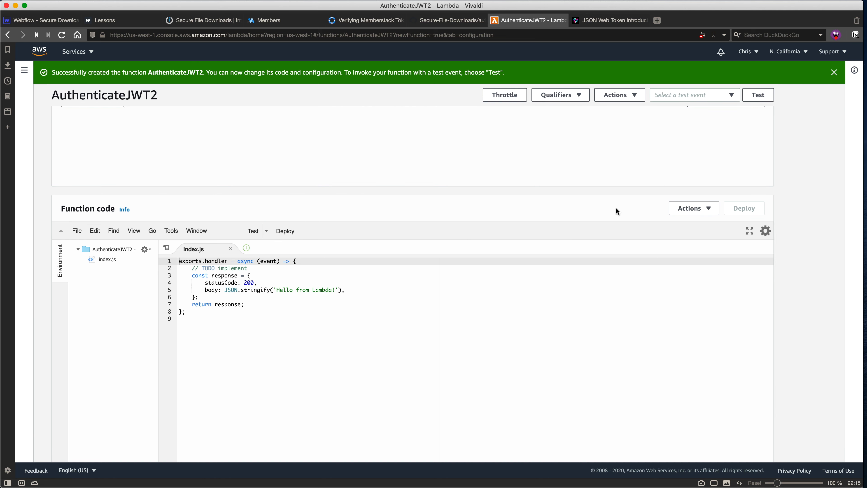
click(690, 209)
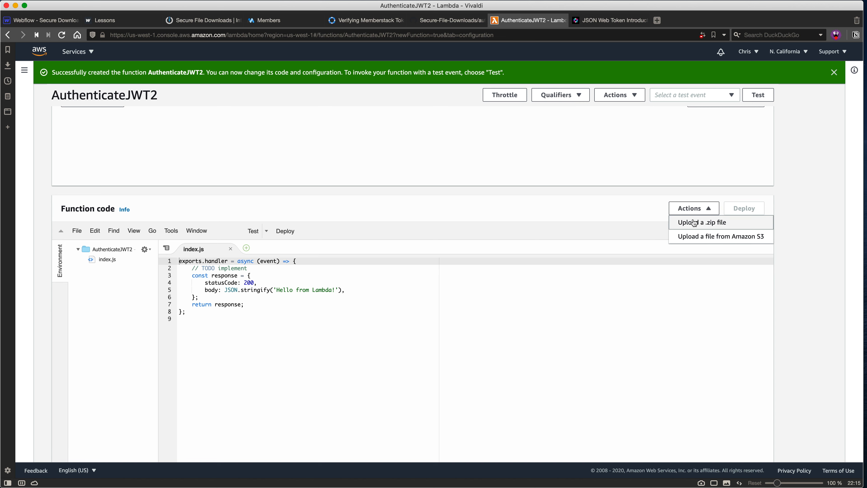
click(695, 225)
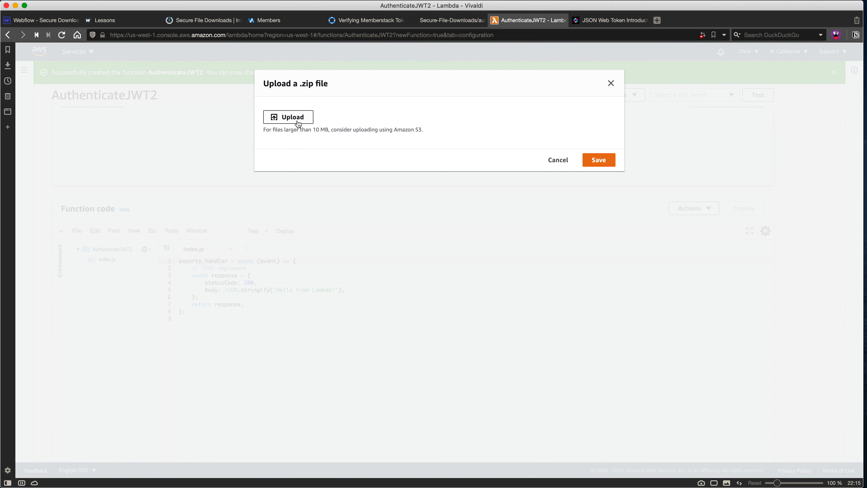
click(298, 119)
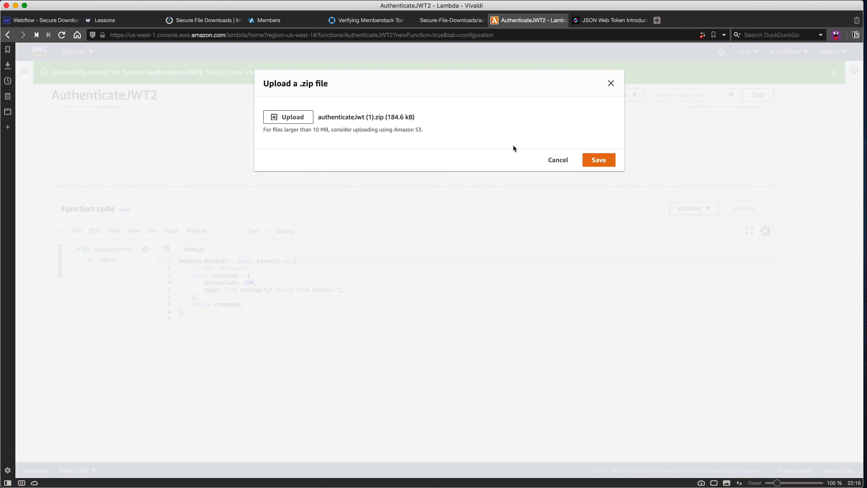
click(605, 163)
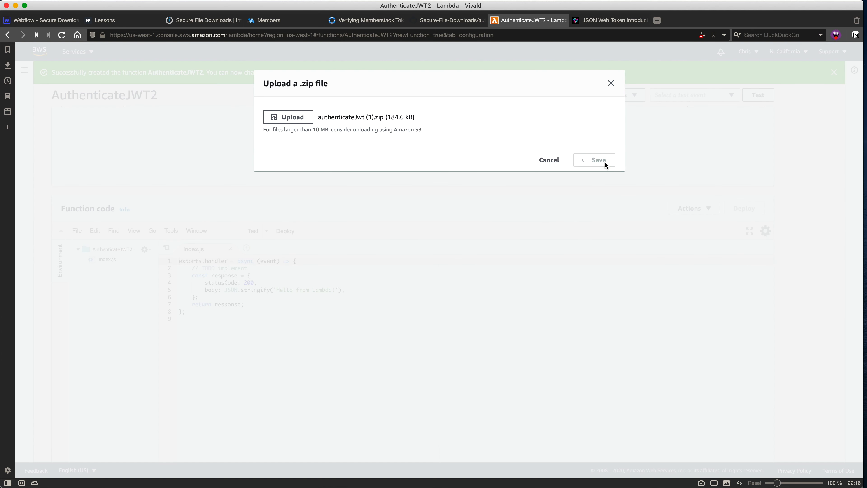
Look over the uploaded index.js and highlight the jwt and url values read from the request body
scroll(476, 181, down, 3)
scroll(187, 277, down, 2)
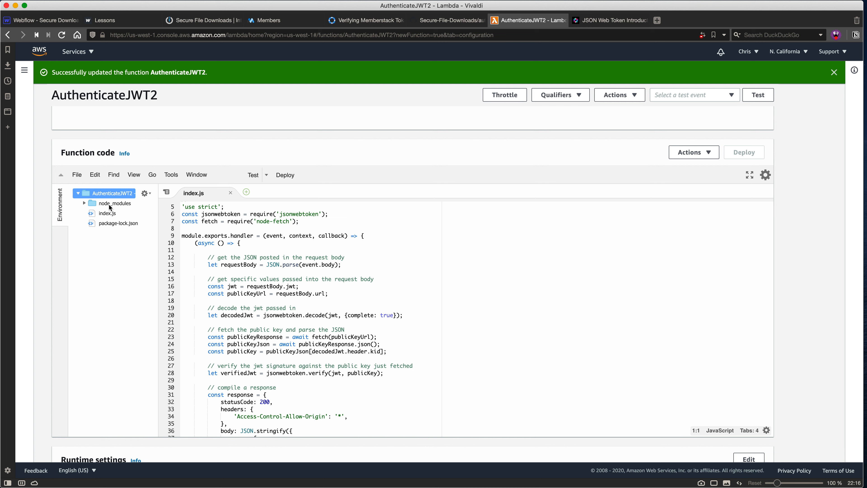
scroll(407, 322, down, 5)
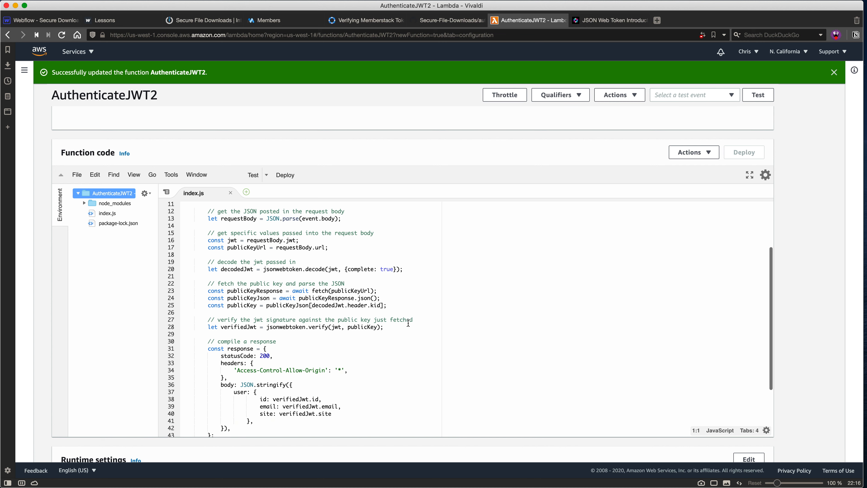
scroll(408, 322, up, 4)
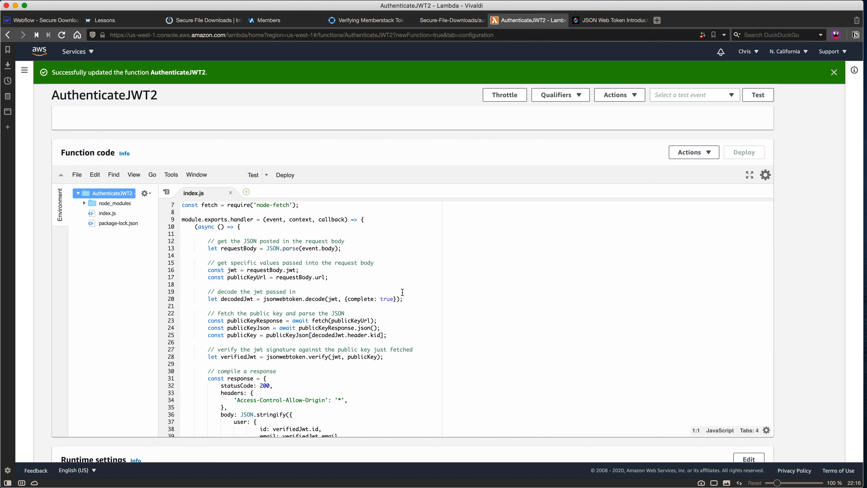
double_click(291, 270)
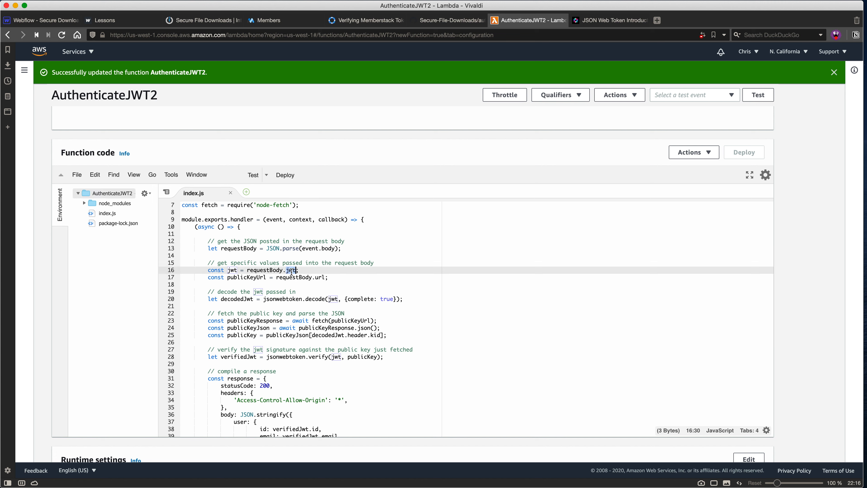
double_click(321, 277)
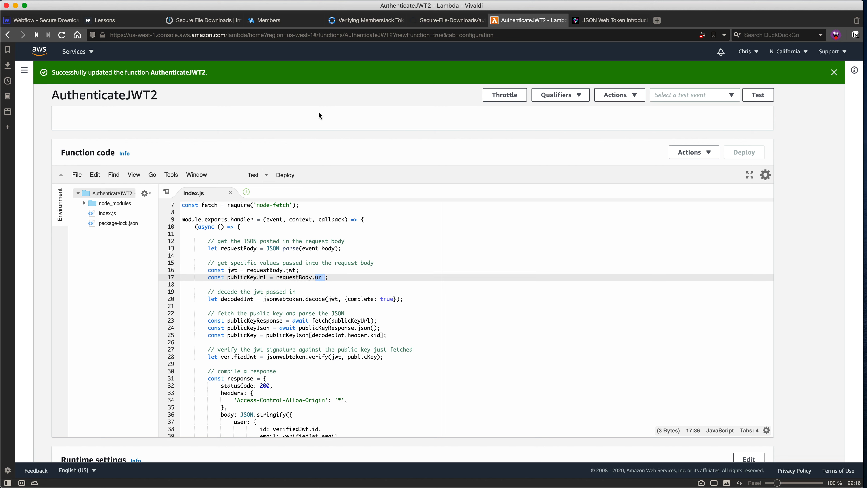
Switch to the Integromat scenario and highlight the jwt and url keys in the Authenticate module's request content
click(184, 20)
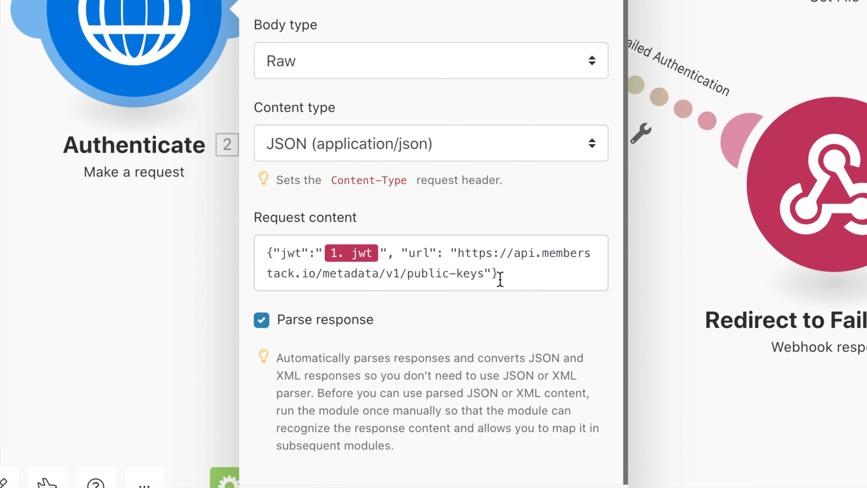
double_click(288, 253)
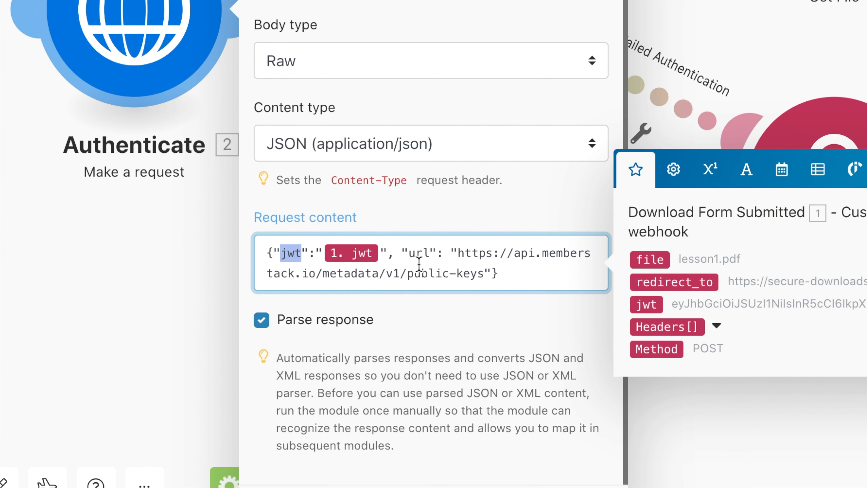
double_click(419, 254)
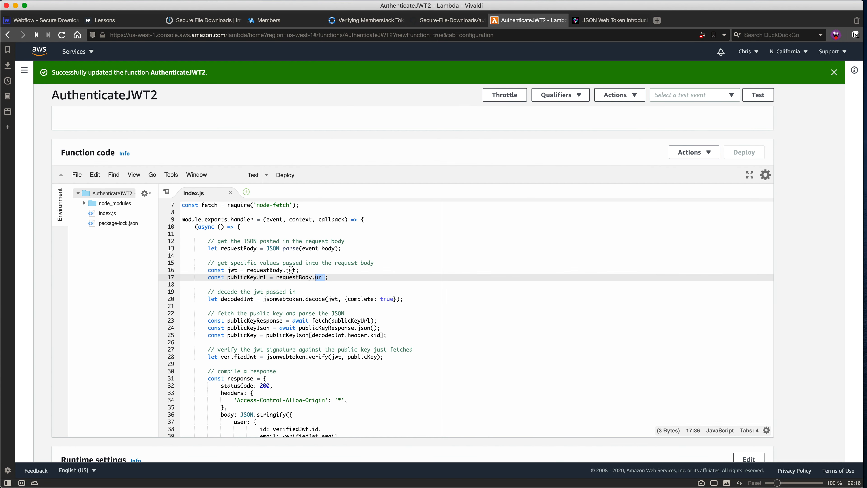
Return to AWS Lambda and examine how index.js decodes the jwt, fetches the public key from the url, and verifies the signature
double_click(291, 270)
scroll(353, 283, down, 3)
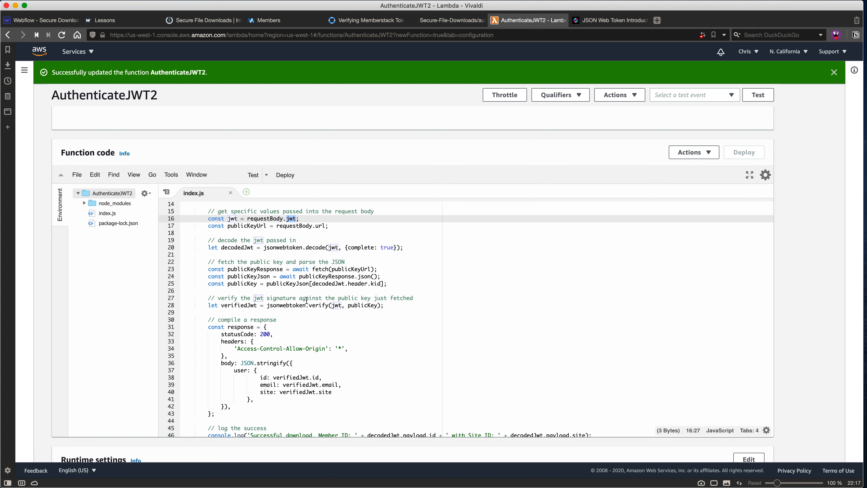
double_click(282, 248)
scroll(382, 320, down, 1)
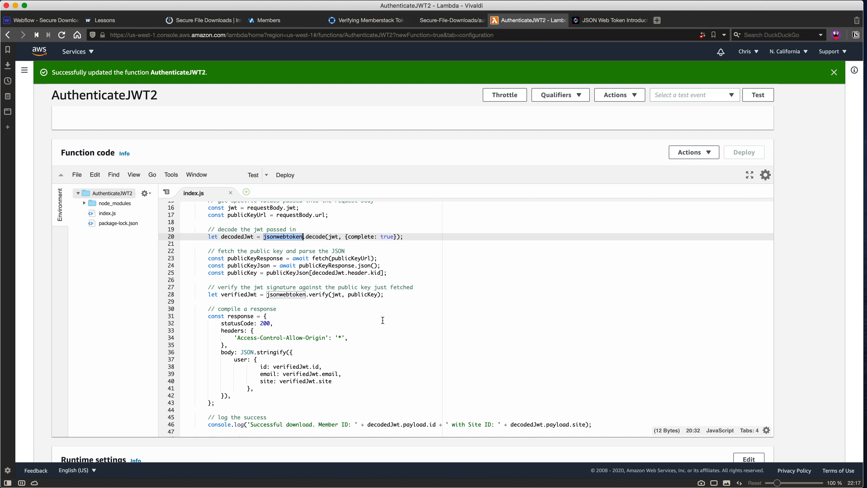
scroll(383, 320, down, 1)
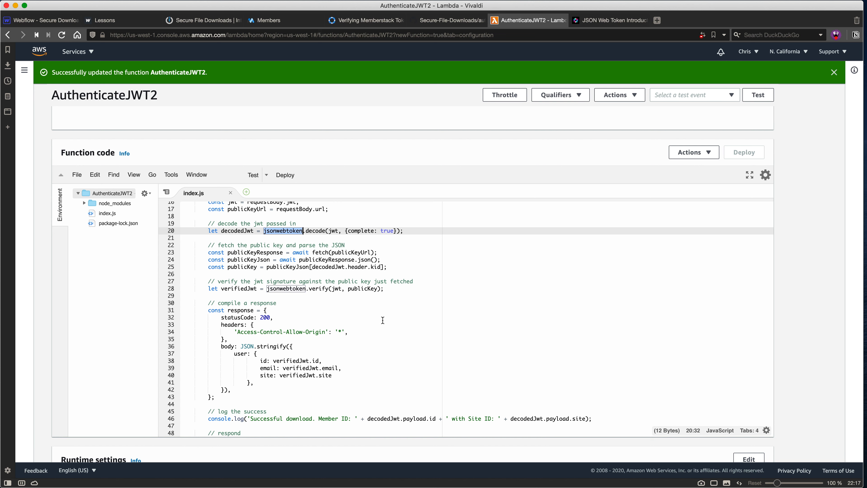
scroll(318, 218, up, 1)
double_click(318, 216)
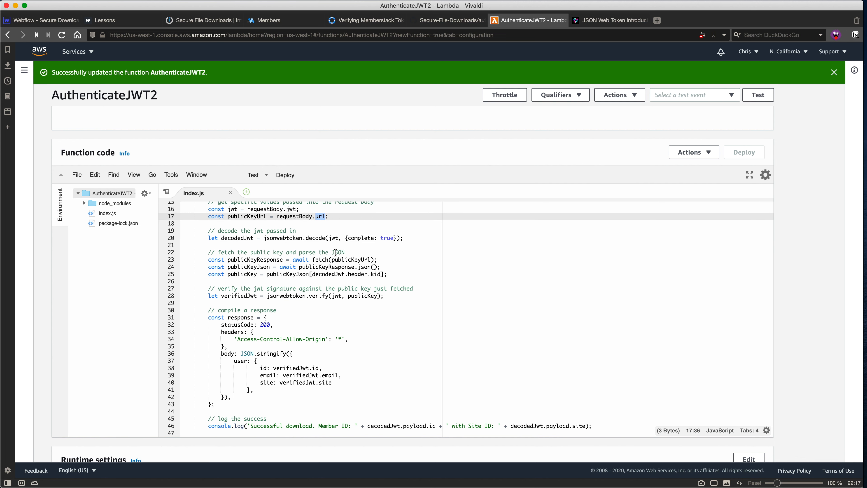
scroll(366, 303, down, 1)
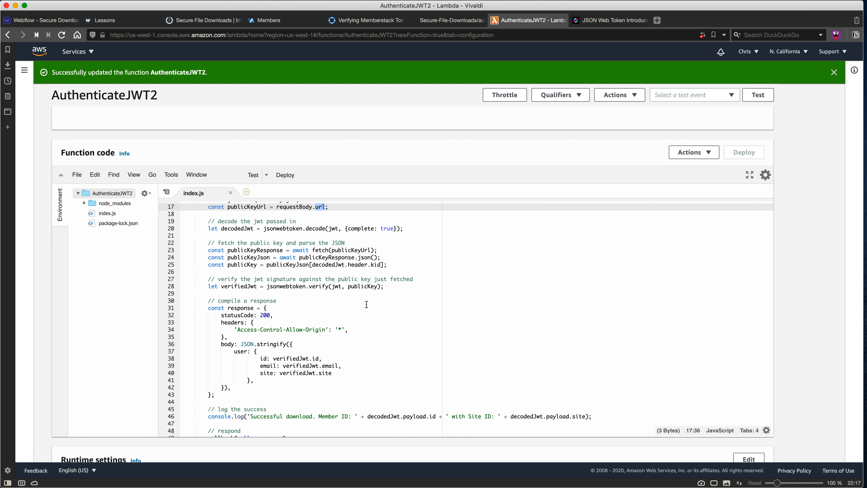
scroll(366, 304, down, 3)
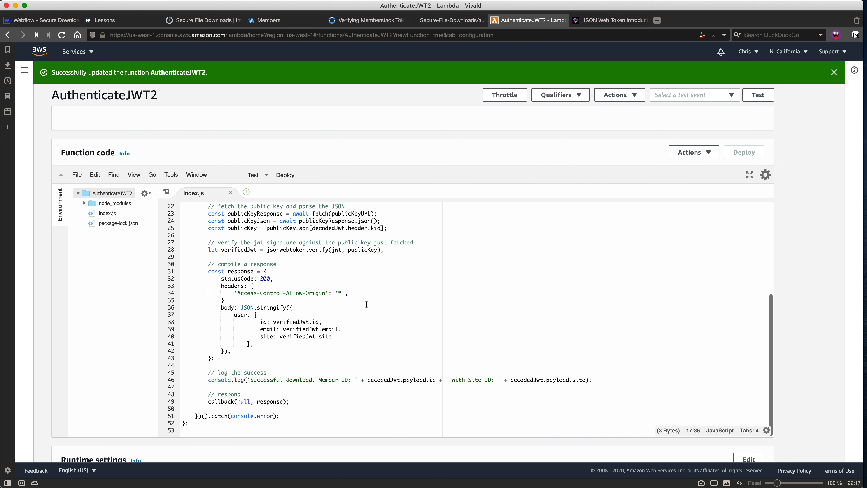
Examine the response section of index.js, highlighting the 200 status code and the user's id, email and site fields
double_click(266, 278)
scroll(346, 310, down, 1)
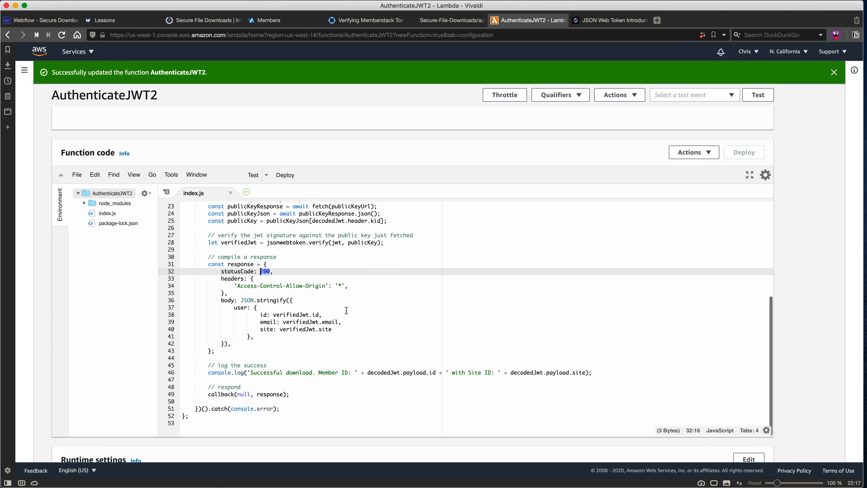
scroll(346, 310, down, 2)
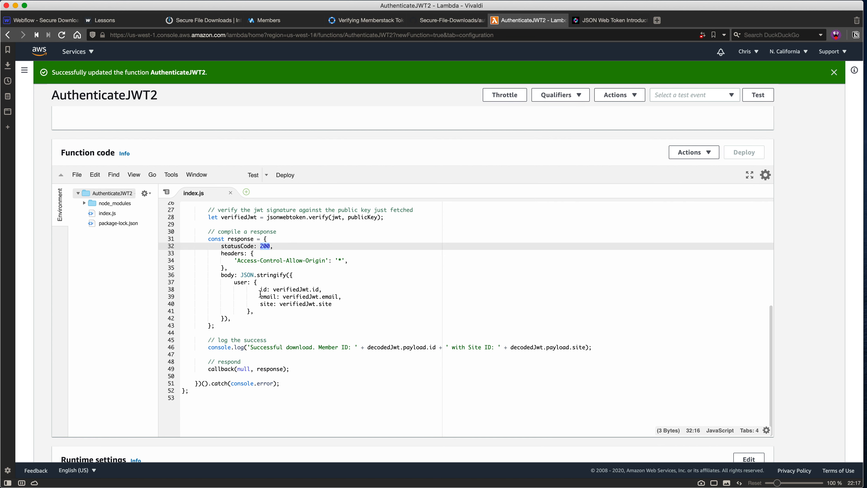
drag(247, 289, 344, 306)
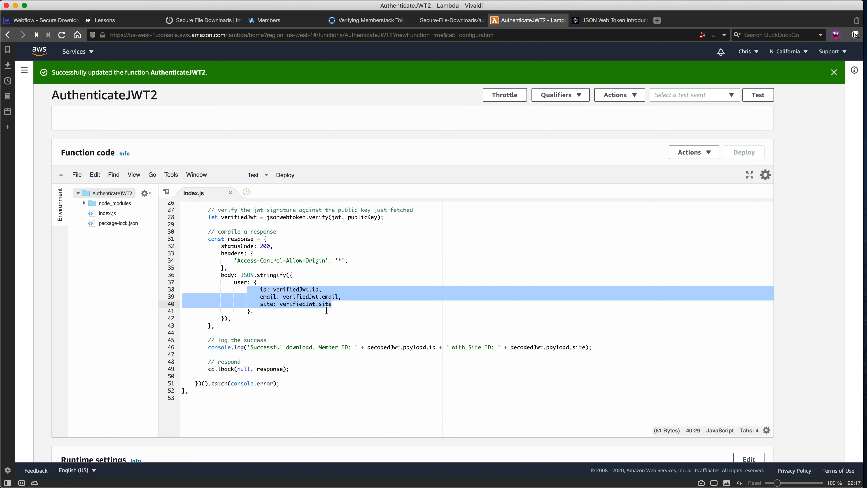
double_click(262, 290)
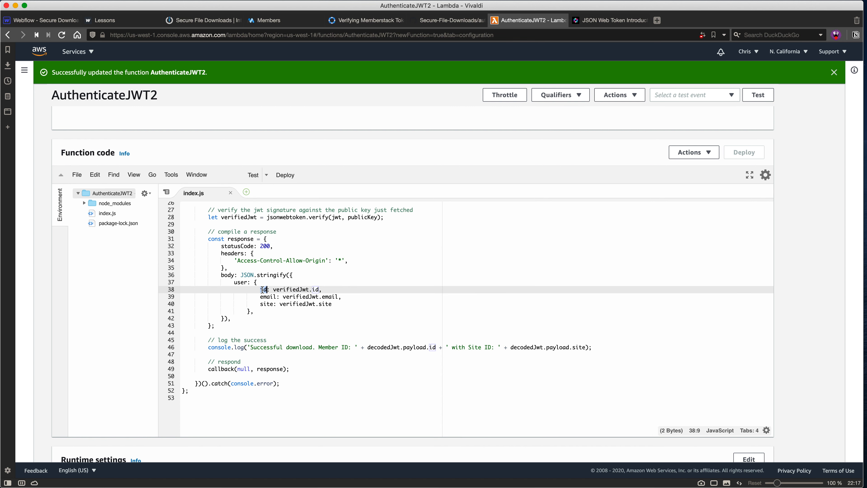
double_click(268, 297)
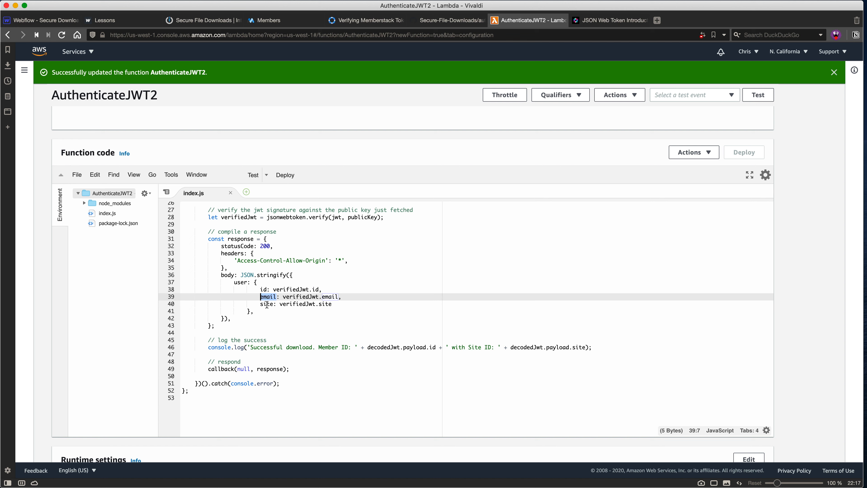
double_click(267, 305)
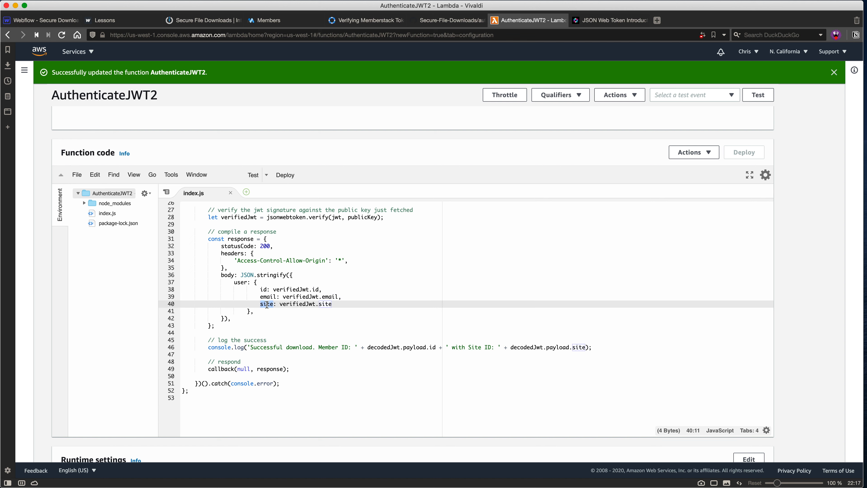
click(267, 305)
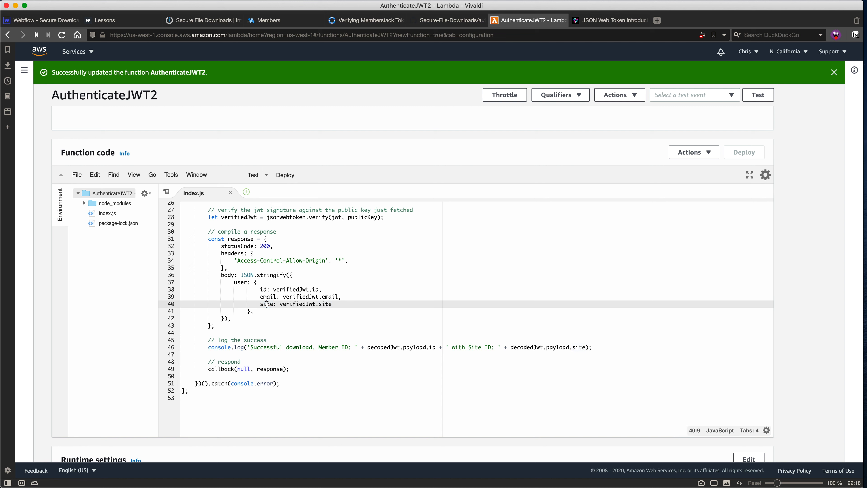
Deploy the AuthenticateJWT2 function code and start adding an API Gateway trigger to the function
click(285, 177)
scroll(288, 239, up, 5)
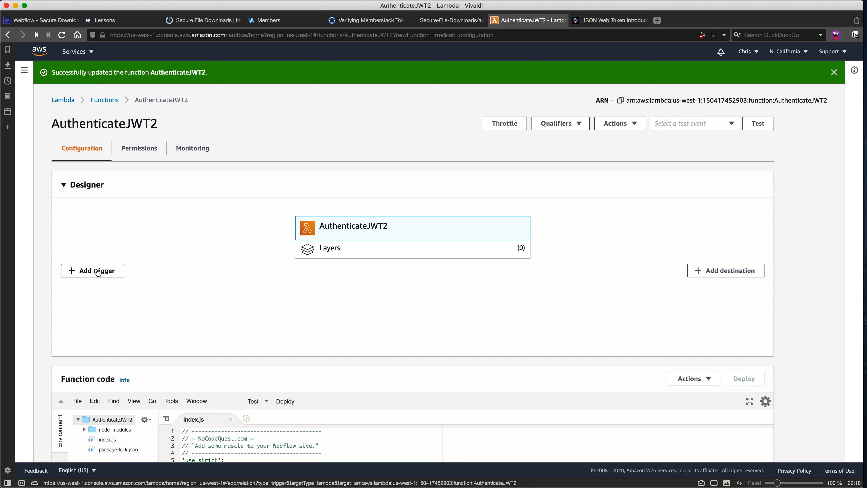
click(98, 271)
click(173, 159)
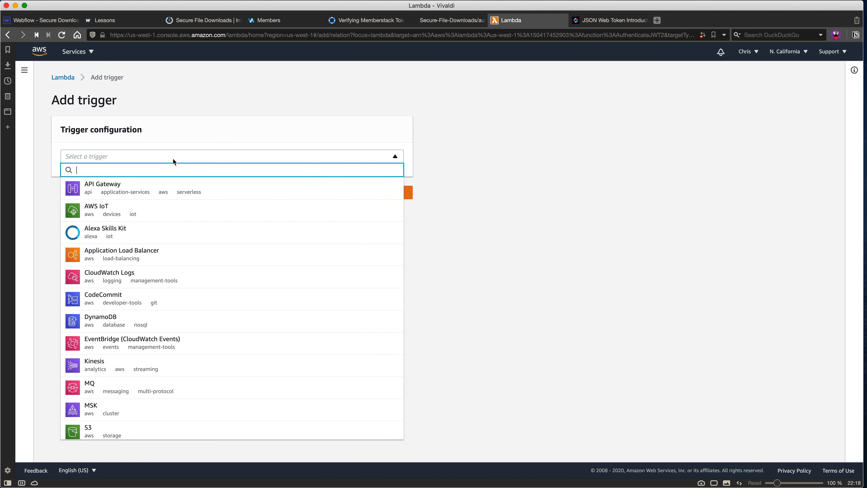
click(166, 195)
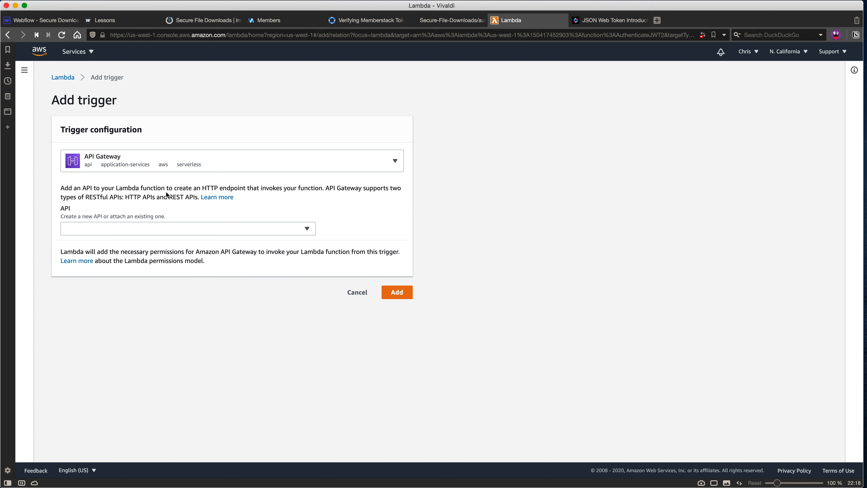
Set the trigger to create a new REST API secured with an API key, and add it to the function
click(174, 227)
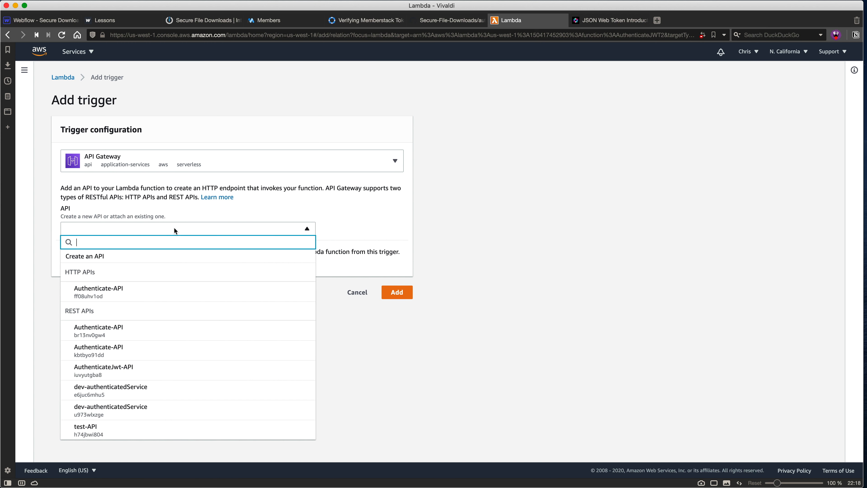
click(158, 255)
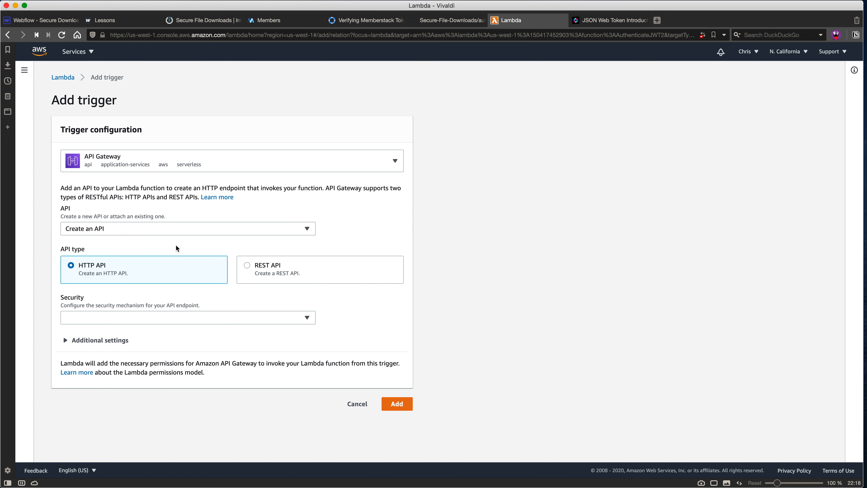
click(266, 266)
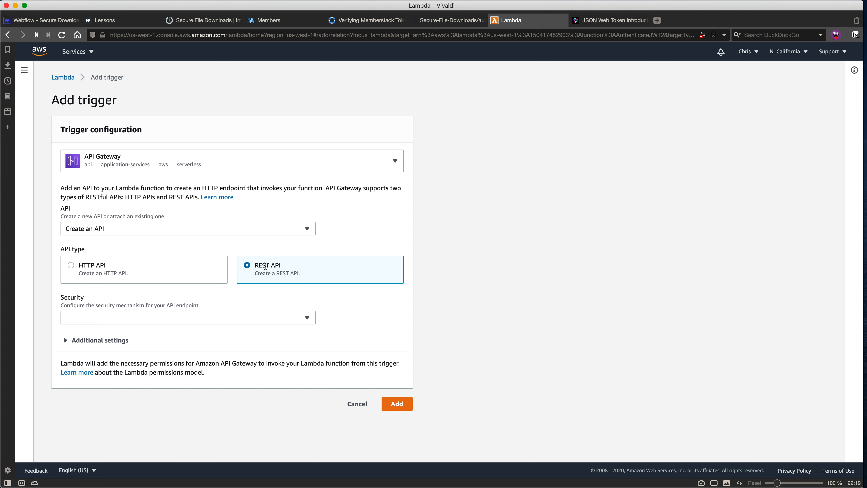
click(226, 317)
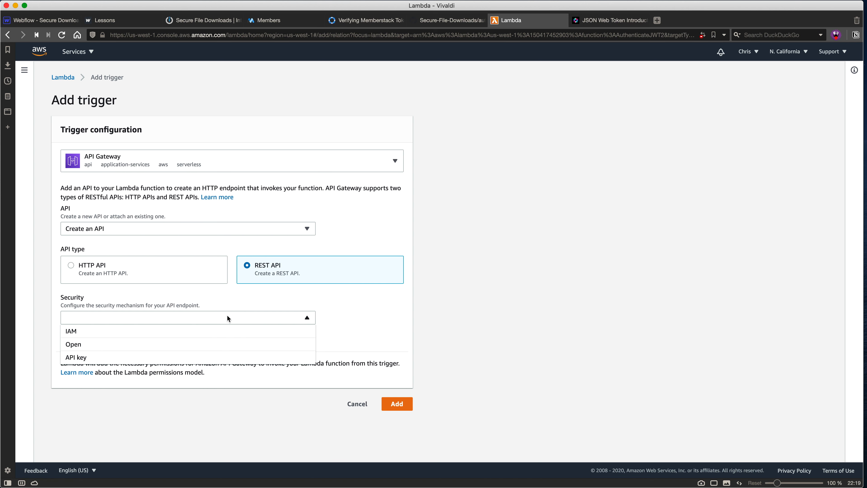
click(203, 357)
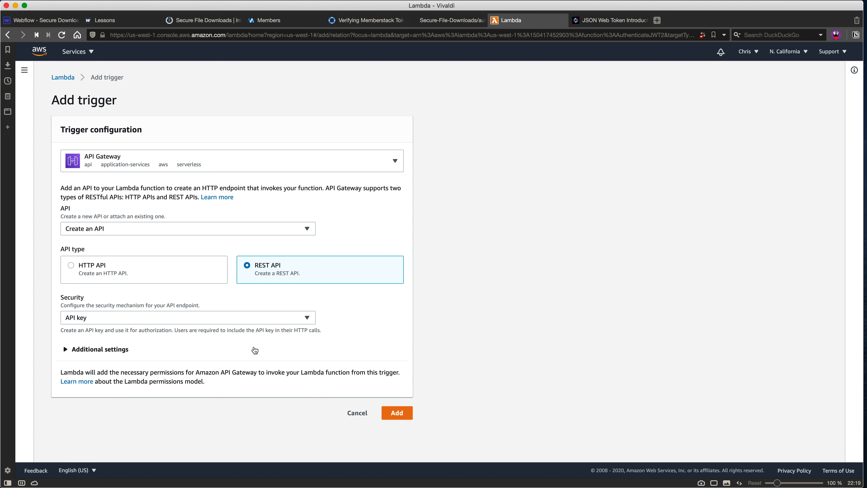
click(398, 413)
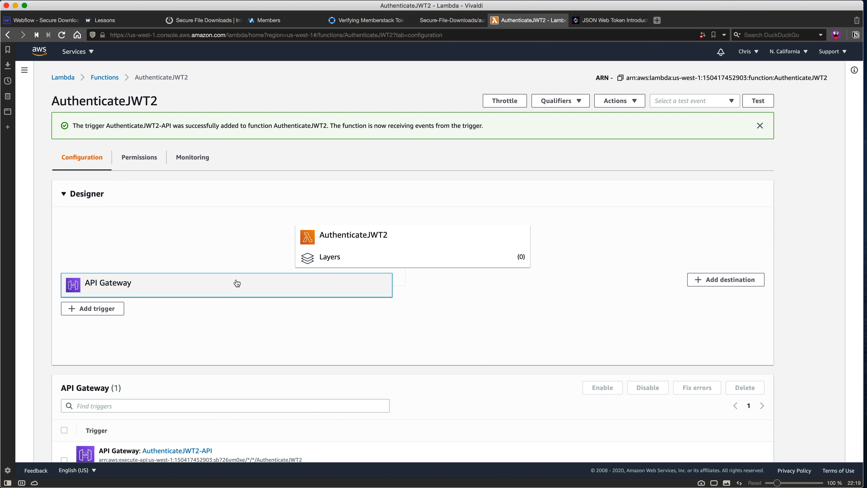
Expand the AuthenticateJWT2-API trigger's details, check its API endpoint in a separate page, and close that page
scroll(317, 294, down, 2)
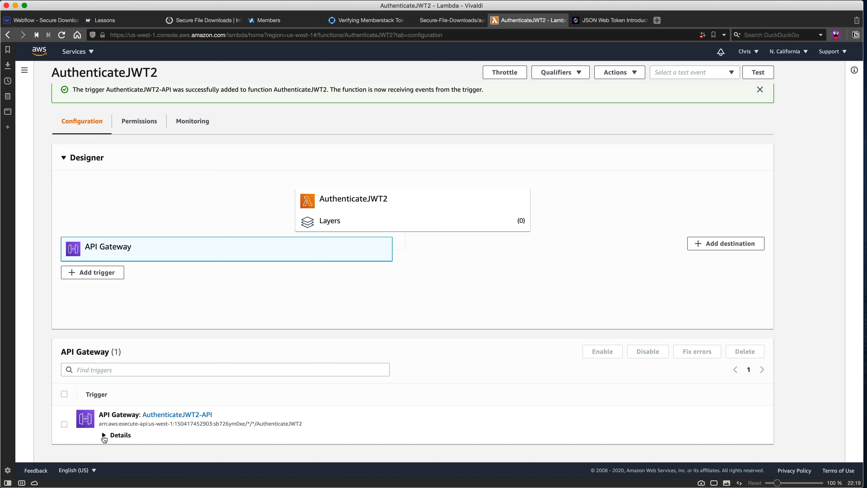
click(104, 435)
scroll(250, 335, down, 5)
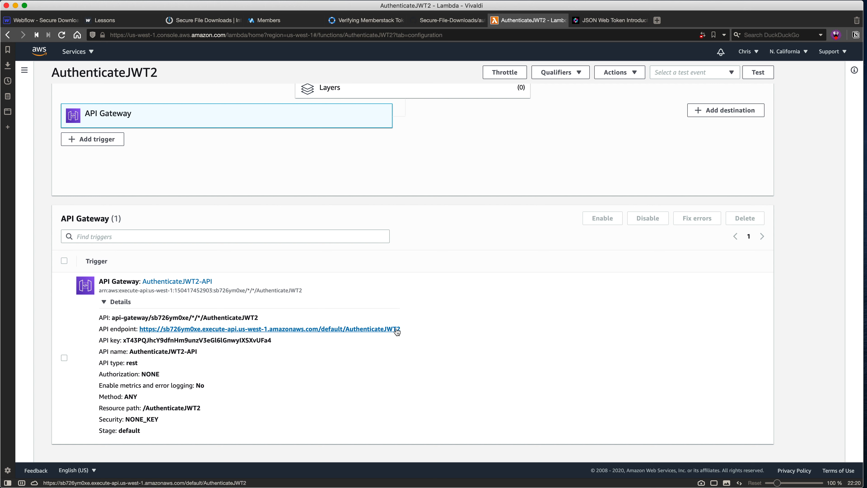
click(376, 329)
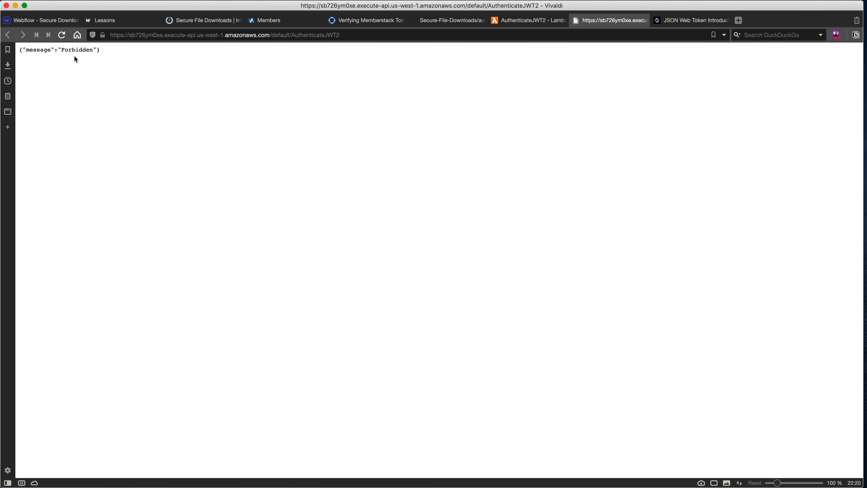
key(super+w)
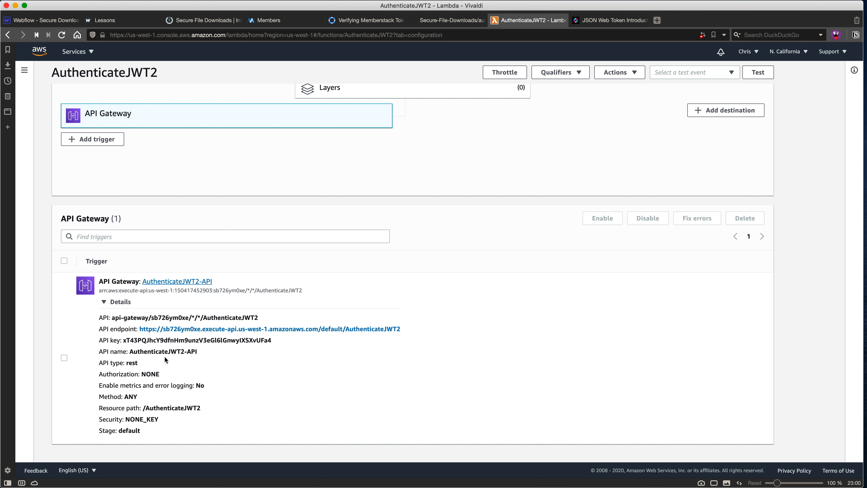
Highlight the trigger's API endpoint and API key, and examine the x-api-key header's name and value in Integromat's Authenticate module
drag(98, 340, 283, 340)
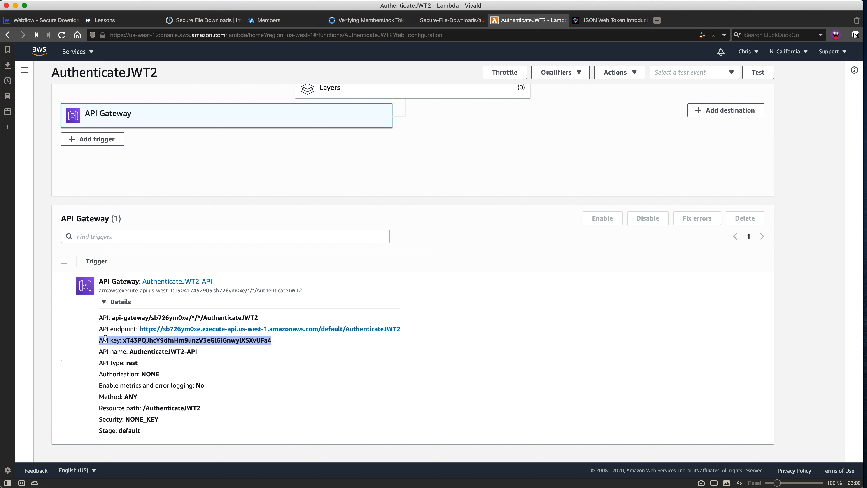
drag(99, 329, 274, 340)
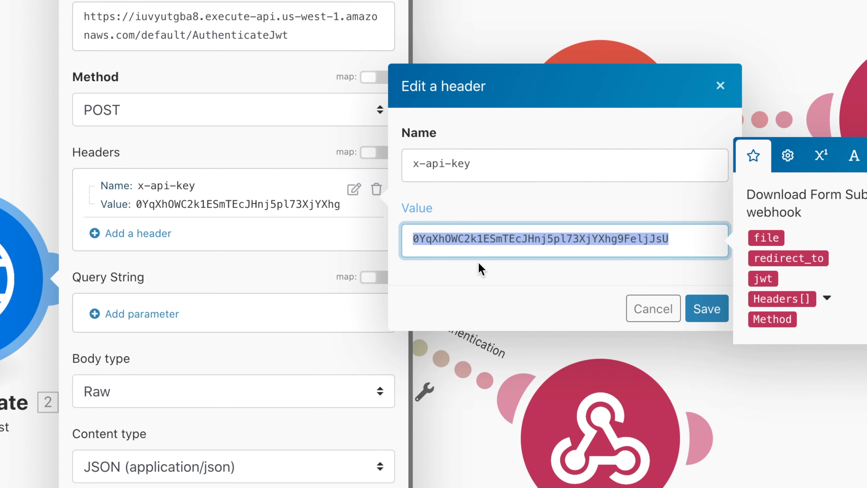
click(490, 267)
drag(475, 165, 407, 162)
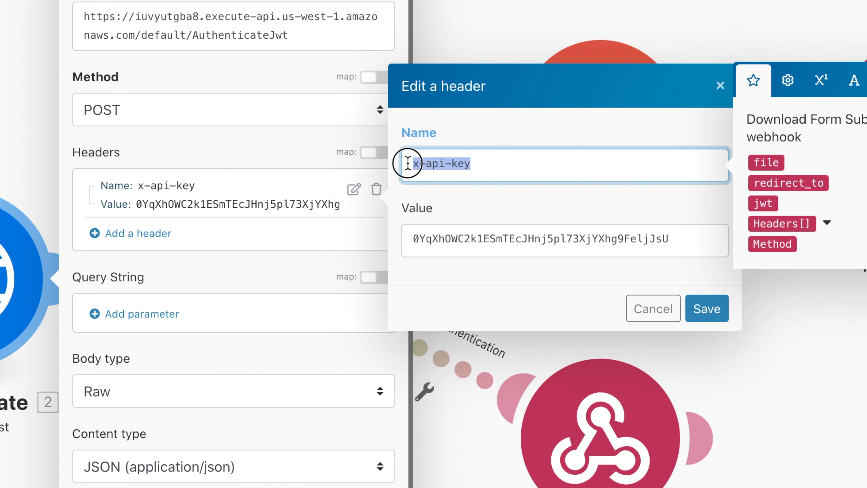
click(509, 168)
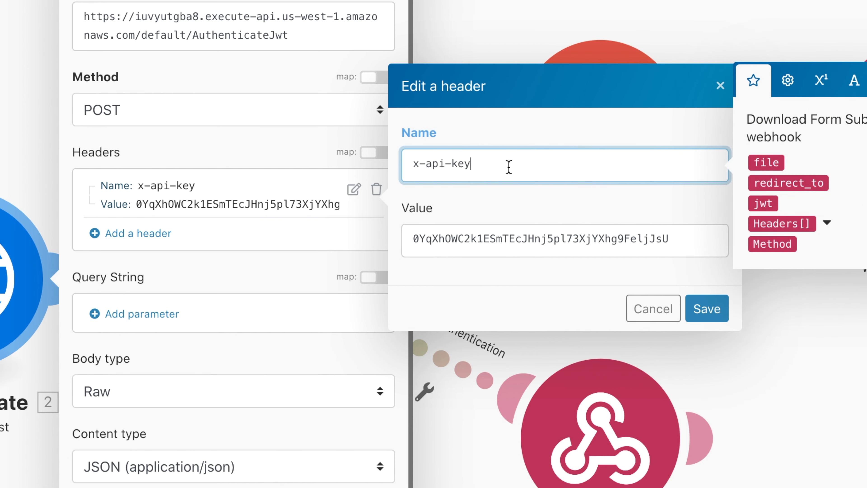
click(506, 207)
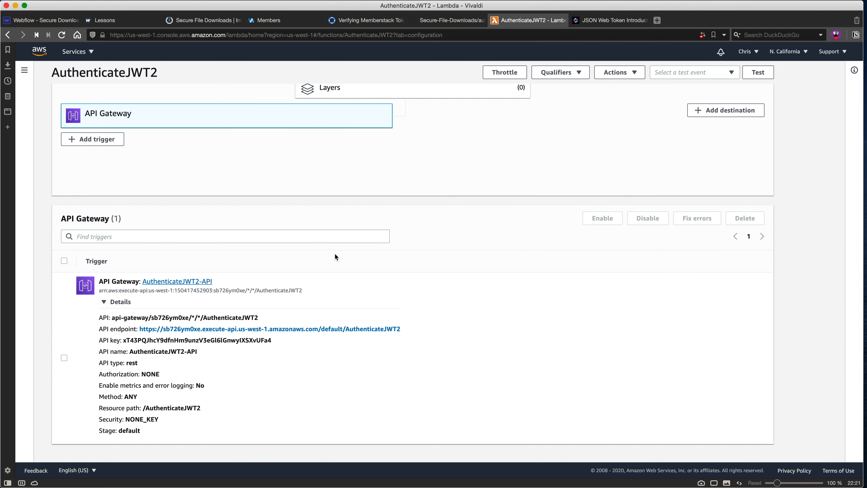
Highlight the API endpoint in the Lambda trigger details and the matching URL field in Integromat's Authenticate module
drag(405, 329, 141, 329)
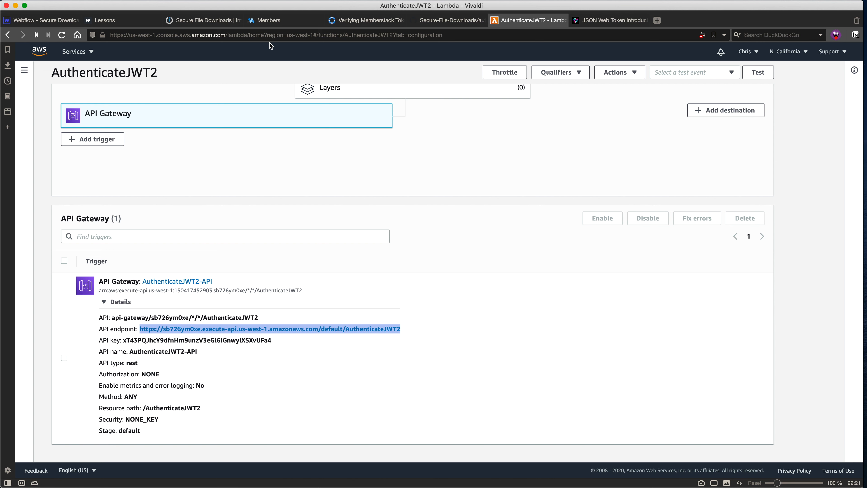
click(222, 21)
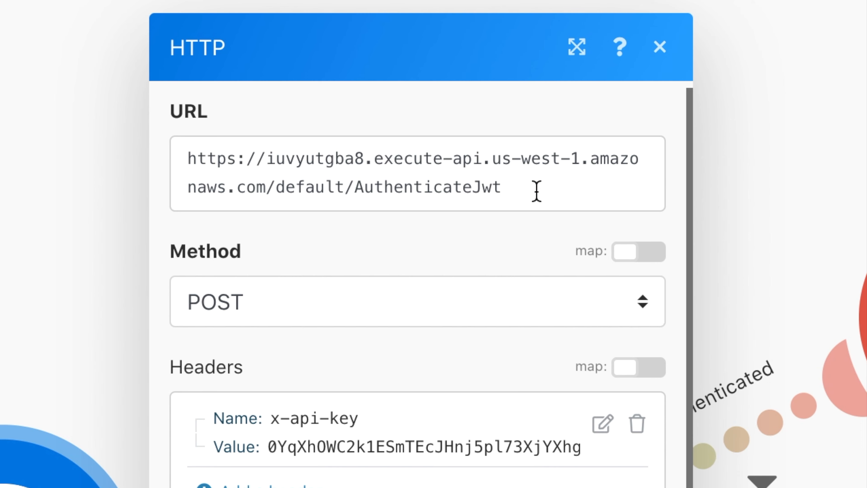
drag(472, 106, 344, 86)
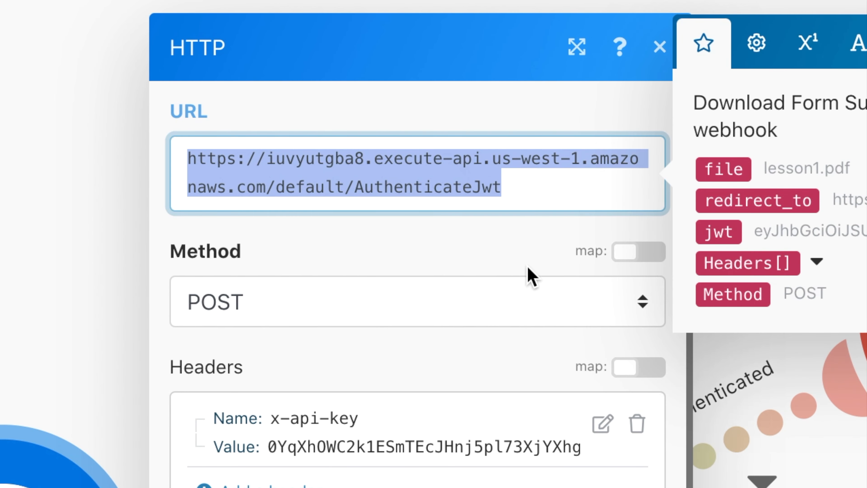
click(532, 245)
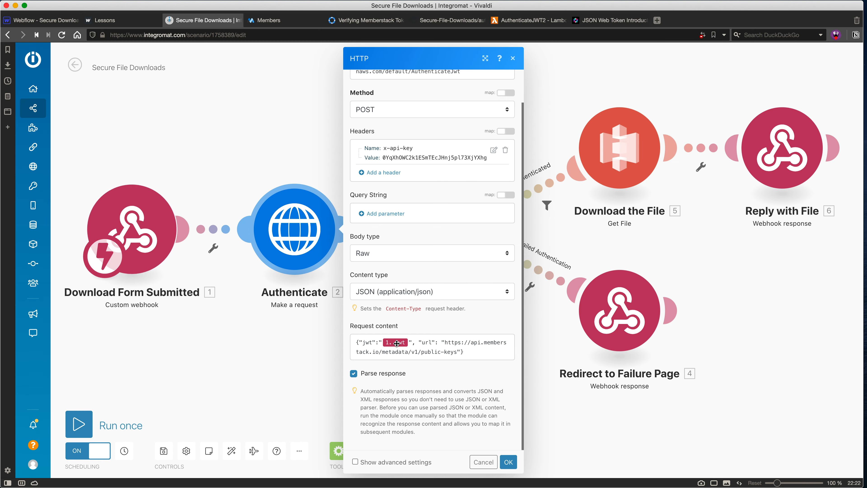
Examine the mapped jwt value in the Authenticate module's request content and close the HTTP settings
click(393, 343)
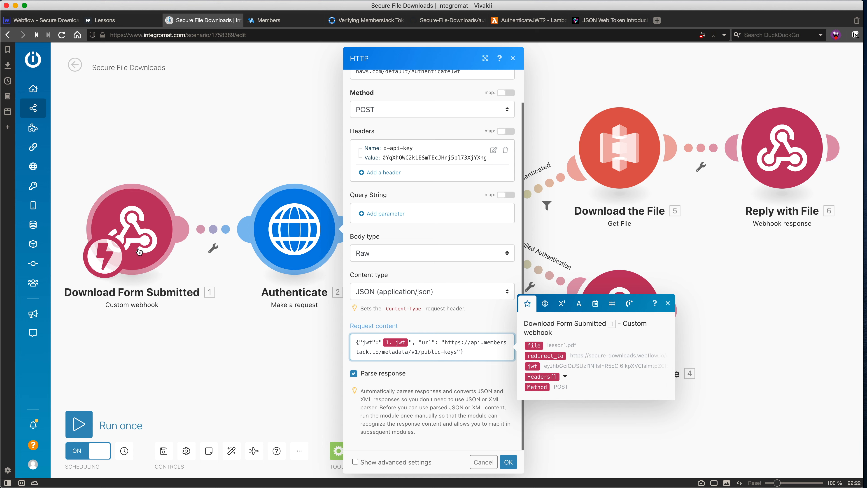
click(453, 385)
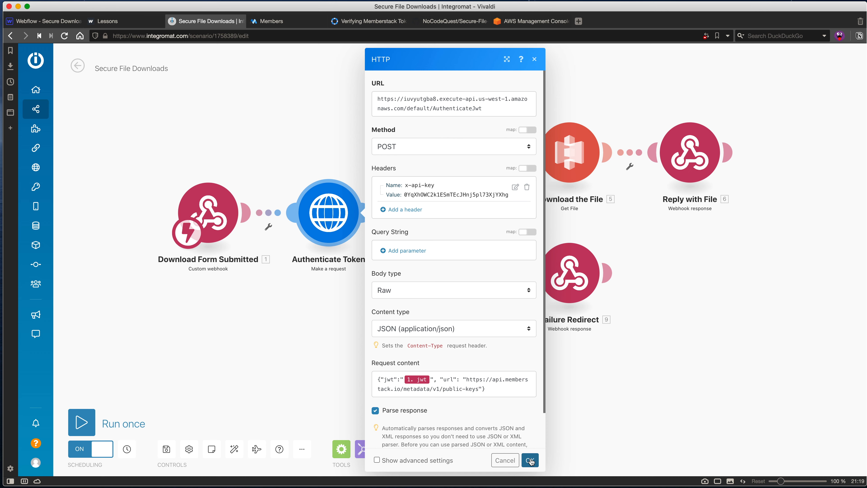
click(531, 460)
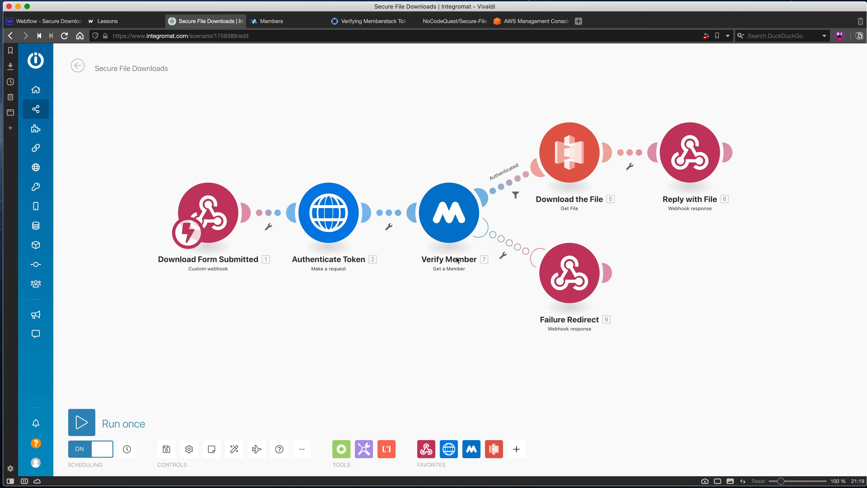
Open the Verify Member module's settings and start creating a new Memberstack connection
click(454, 222)
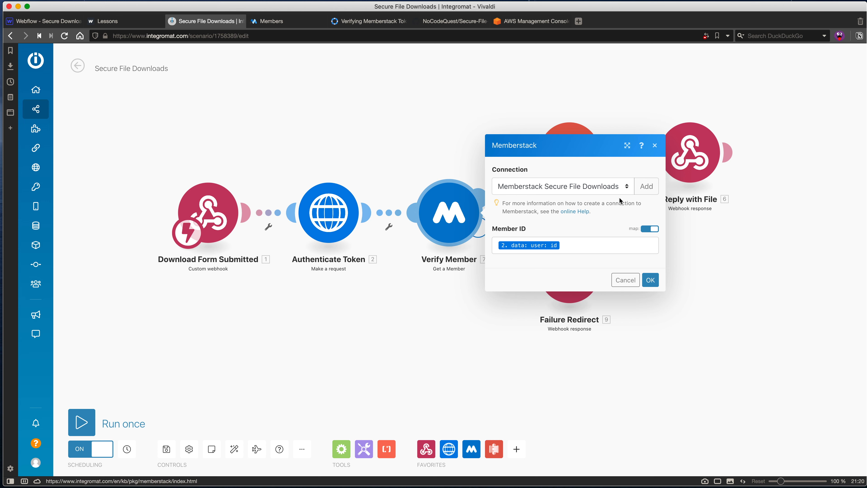
click(646, 187)
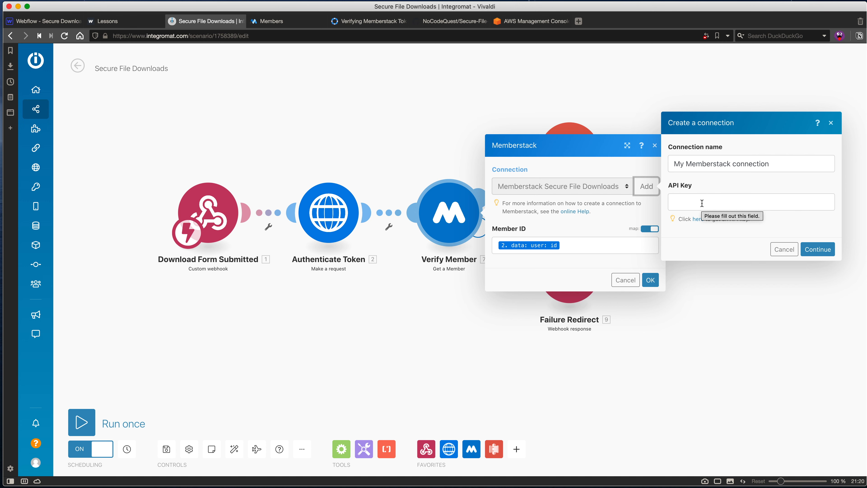
Switch to Memberstack and, in the custom integrations, open the API key named Integromat Verify Member
click(286, 24)
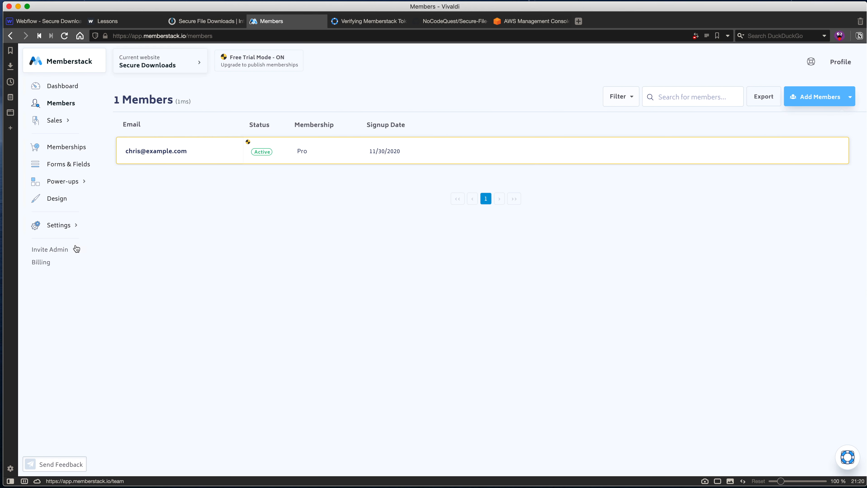
click(74, 187)
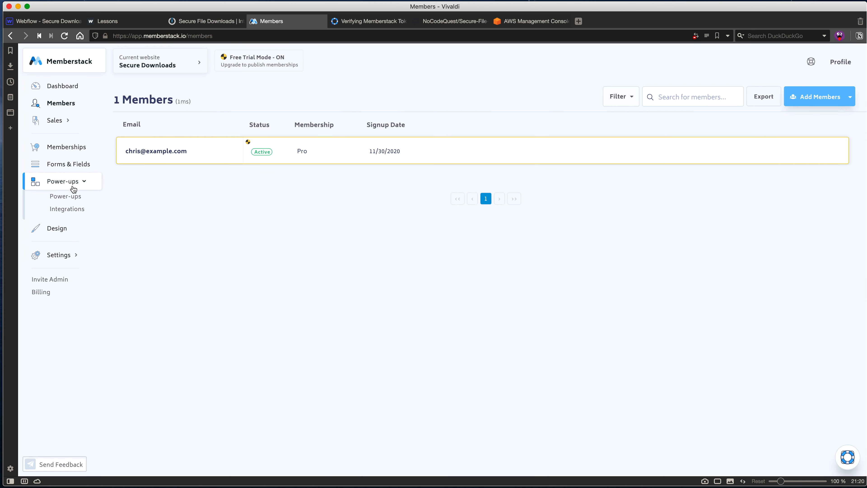
click(68, 209)
scroll(248, 247, down, 10)
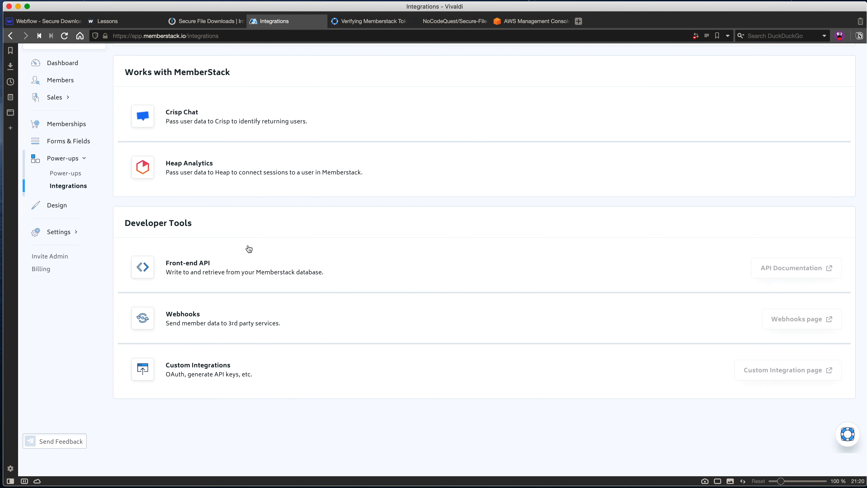
click(216, 393)
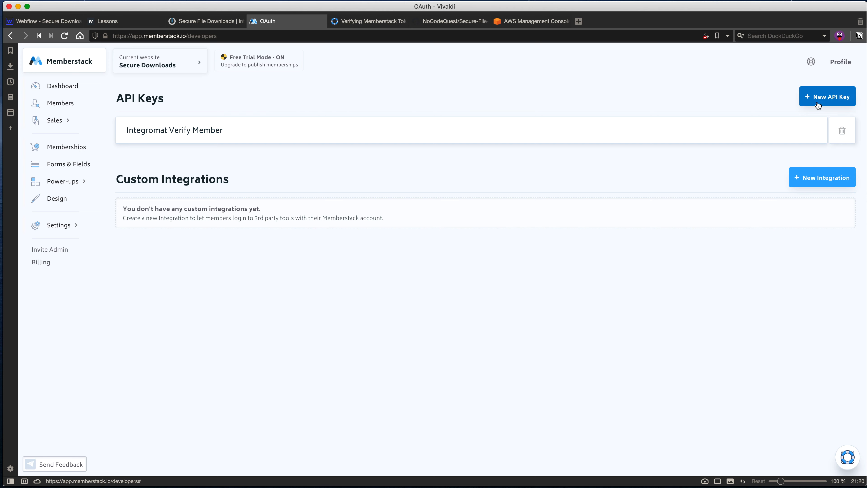
click(265, 132)
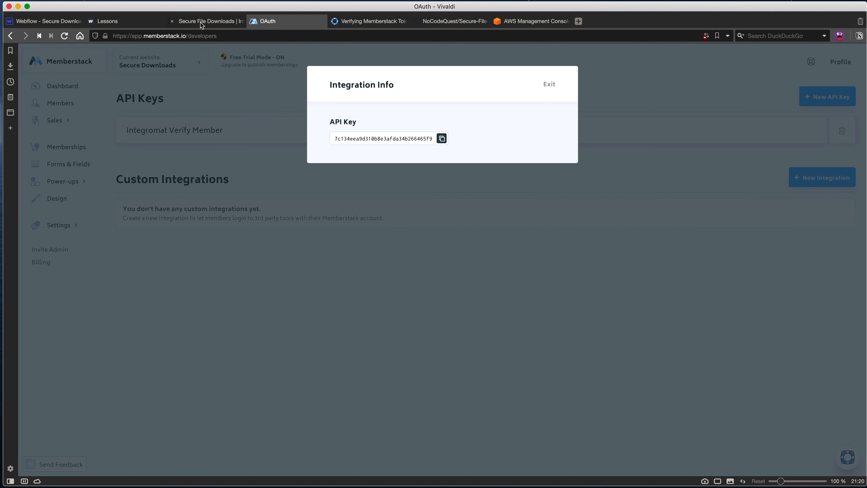
Return to Integromat, paste the Memberstack API key into the new connection's API Key field, and cancel creating the connection
click(172, 21)
click(723, 203)
key(ctrl+v)
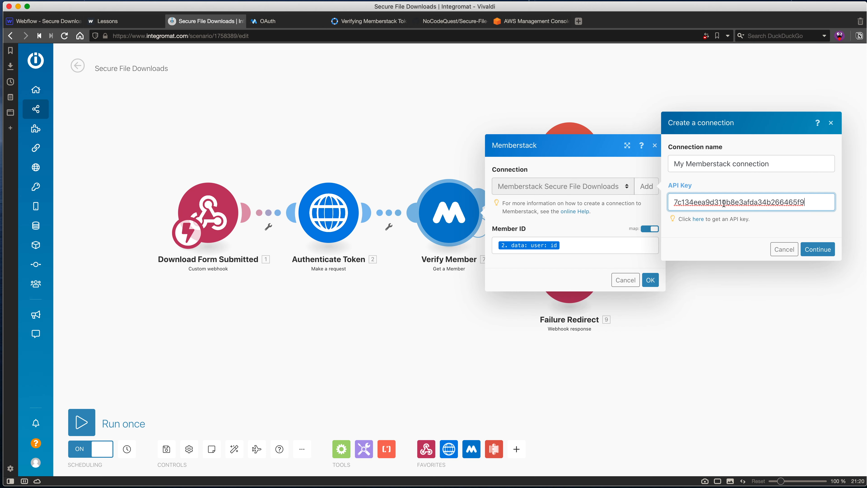
click(784, 249)
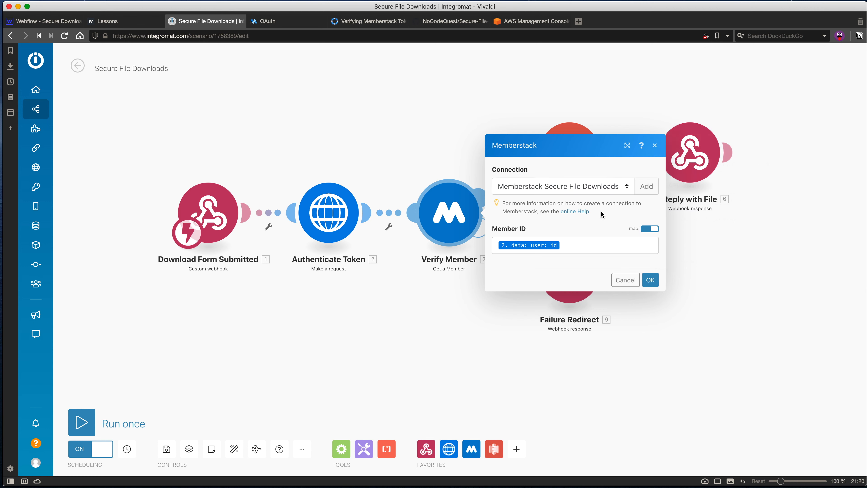
Examine the user id from Authenticate Token's data mapped to the Member ID and confirm the Verify Member settings
click(578, 247)
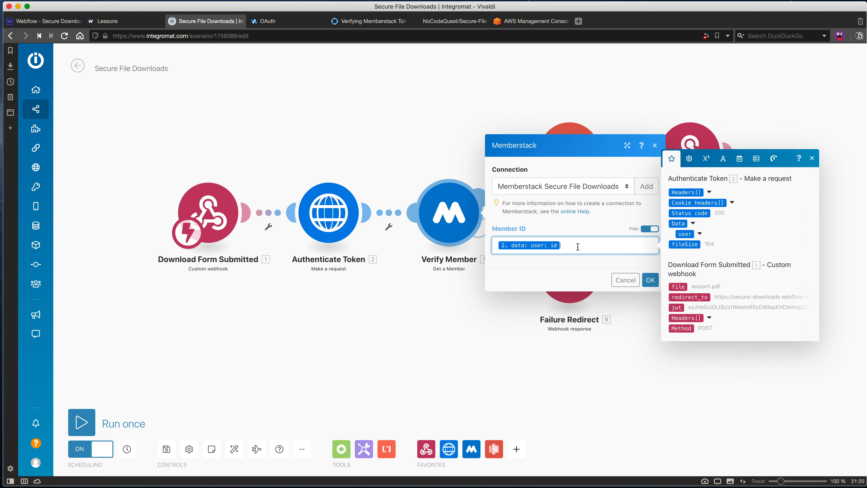
click(688, 234)
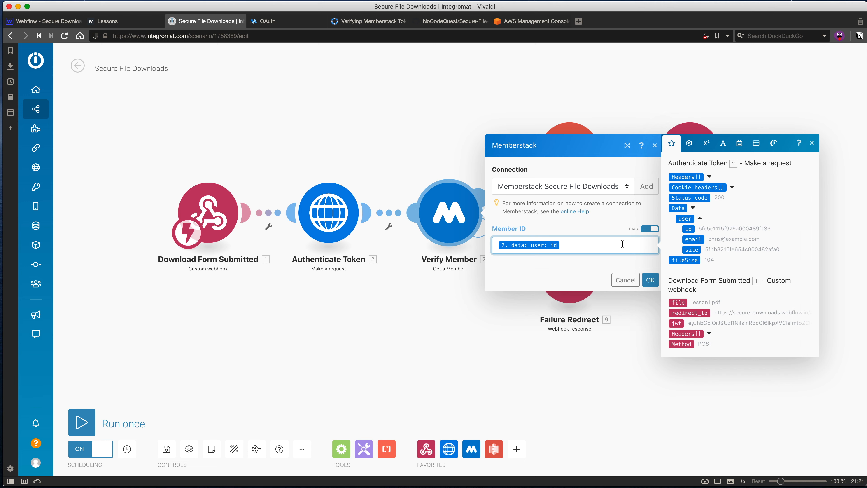
click(650, 279)
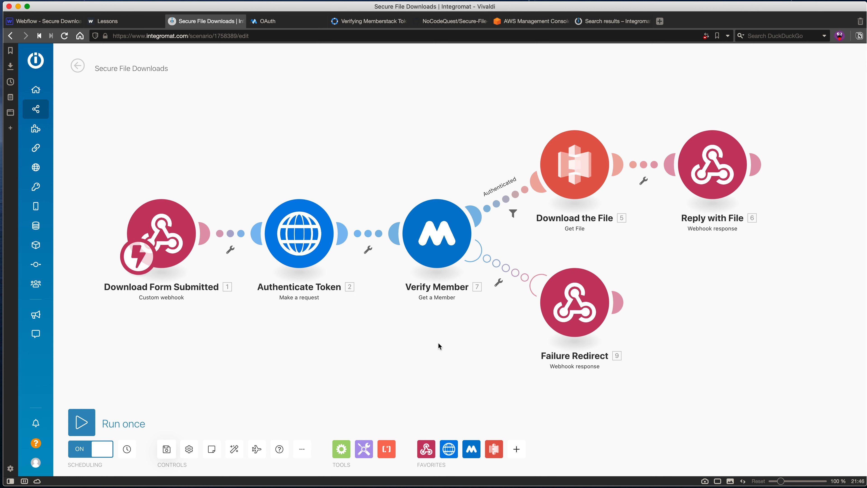
Add a Webhook response as an error handler to the Authenticate Token module, leaving its settings unfilled
right_click(434, 247)
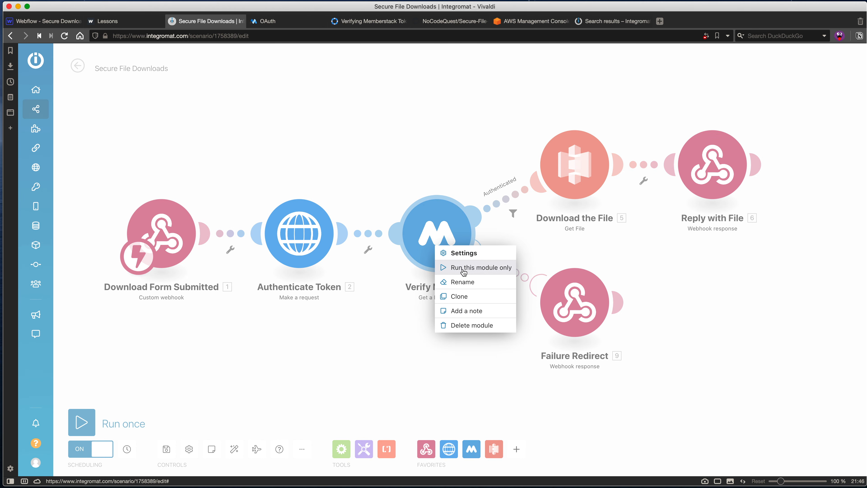
click(406, 316)
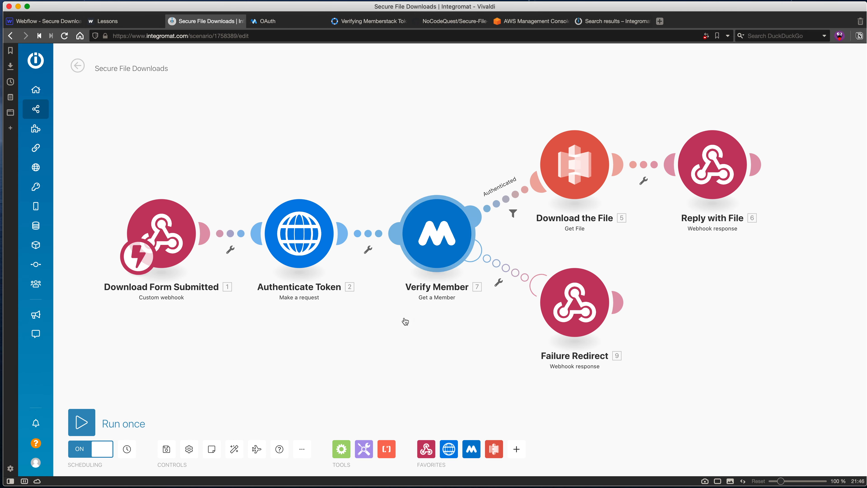
right_click(302, 230)
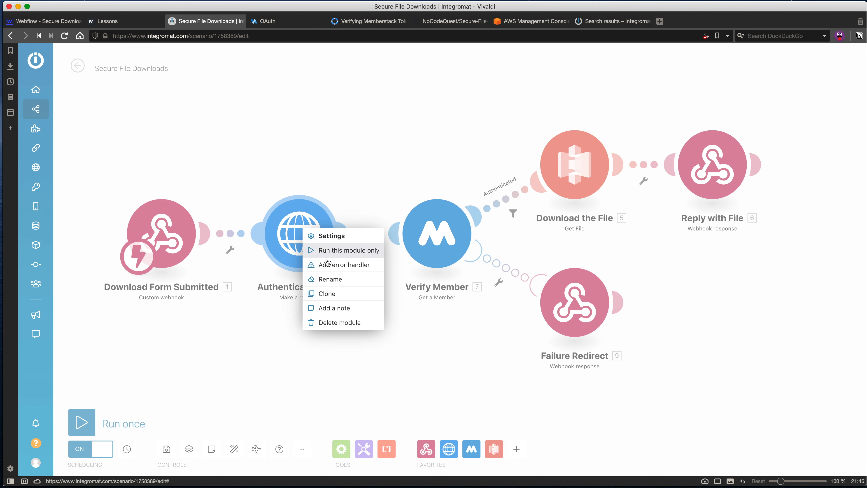
click(344, 264)
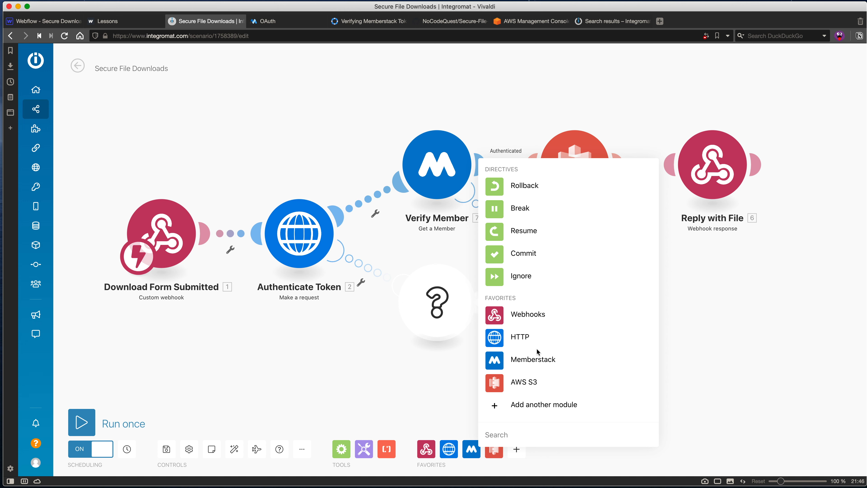
click(530, 314)
click(532, 298)
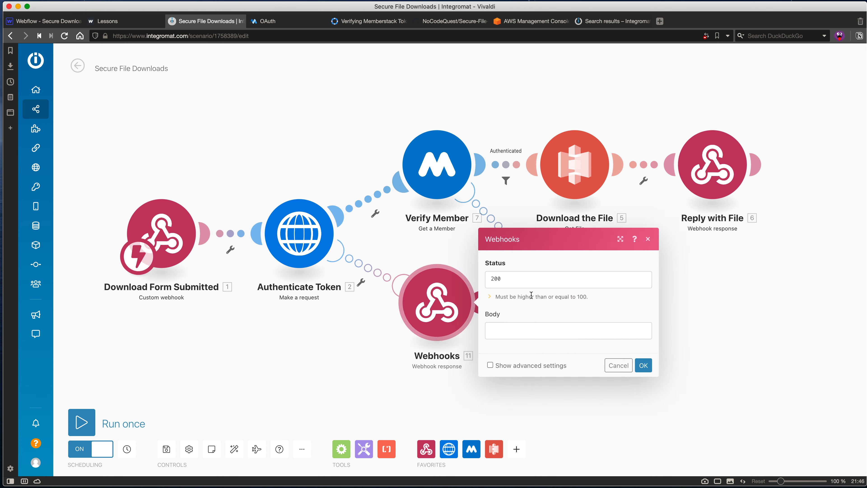
click(484, 408)
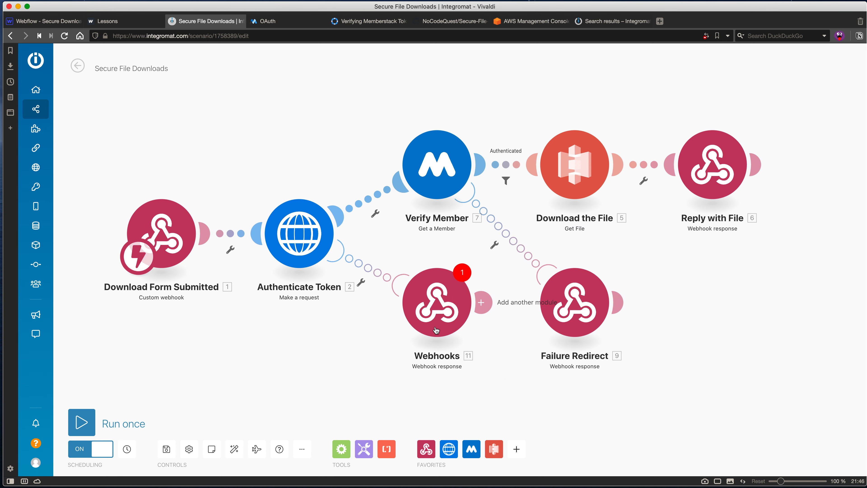
Delete the unconfigured Webhooks error handler from Authenticate Token and auto-align the scenario's modules
right_click(436, 313)
click(466, 406)
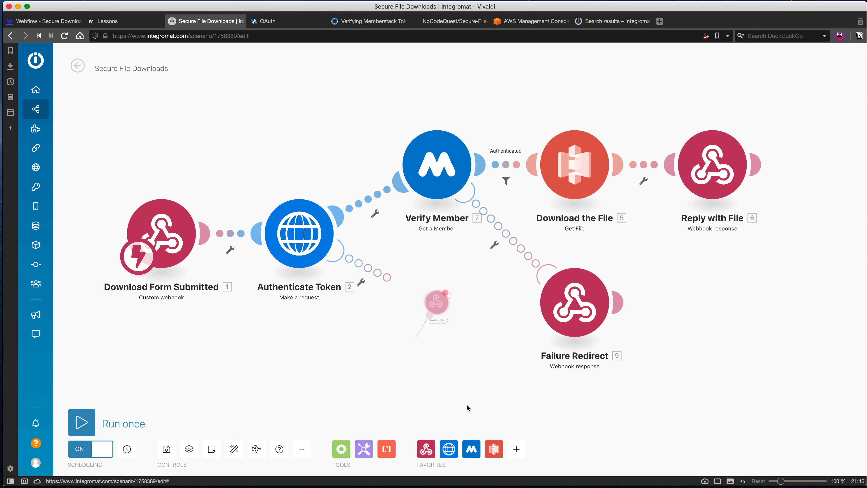
click(234, 448)
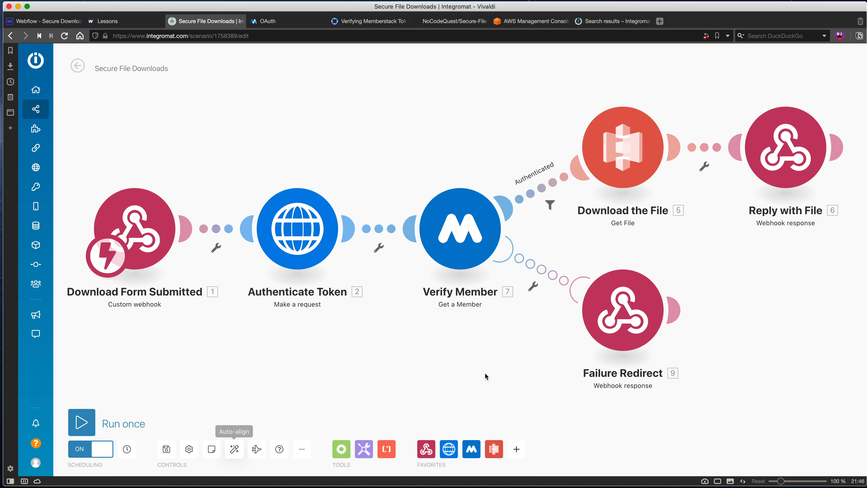
scroll(486, 375, down, 1)
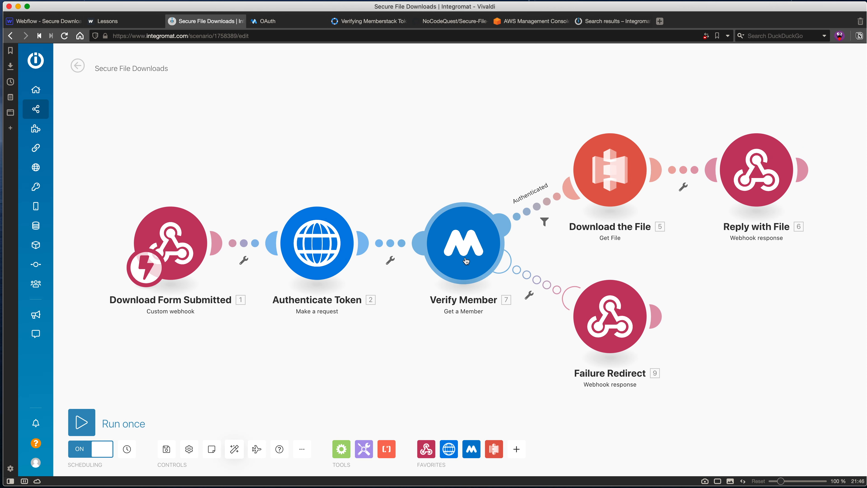
right_click(336, 260)
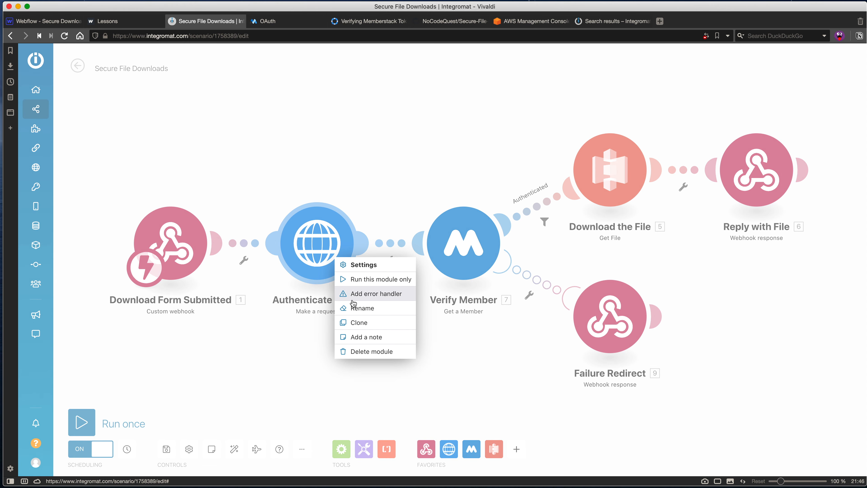
click(474, 377)
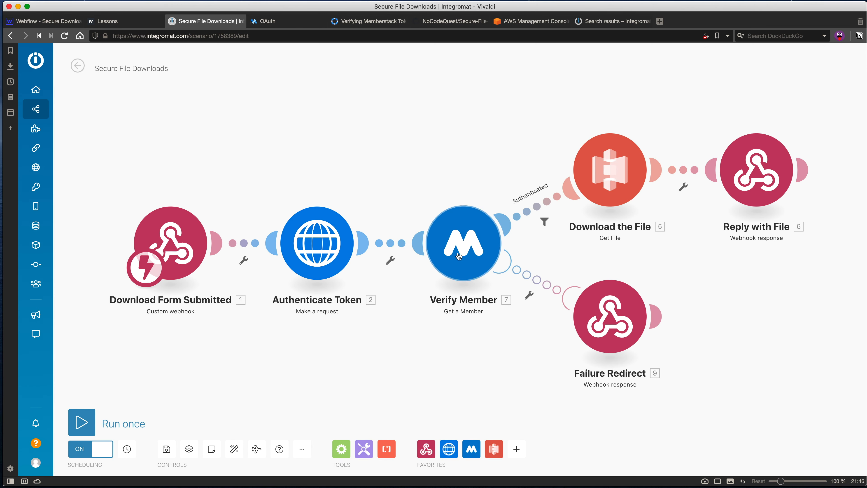
Examine the Location header and its redirect_to value in the Failure Redirect module, closing its settings without changes
click(607, 327)
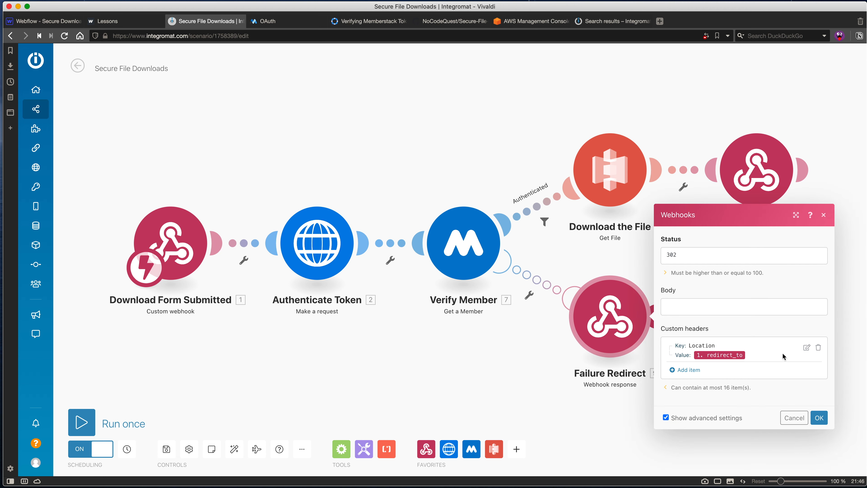
click(806, 348)
click(552, 322)
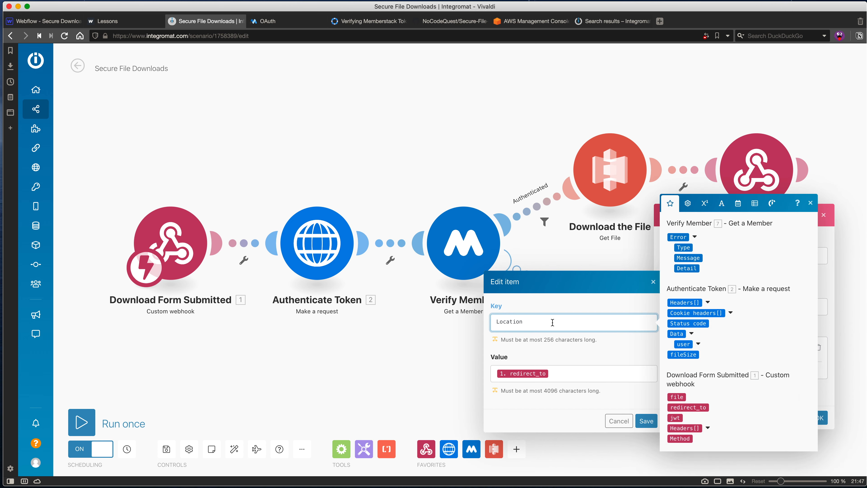
double_click(512, 322)
click(549, 327)
click(585, 303)
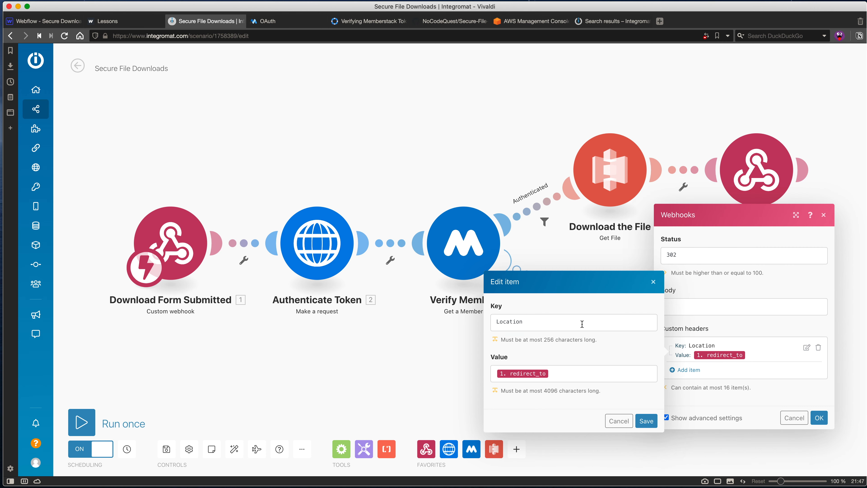
click(564, 375)
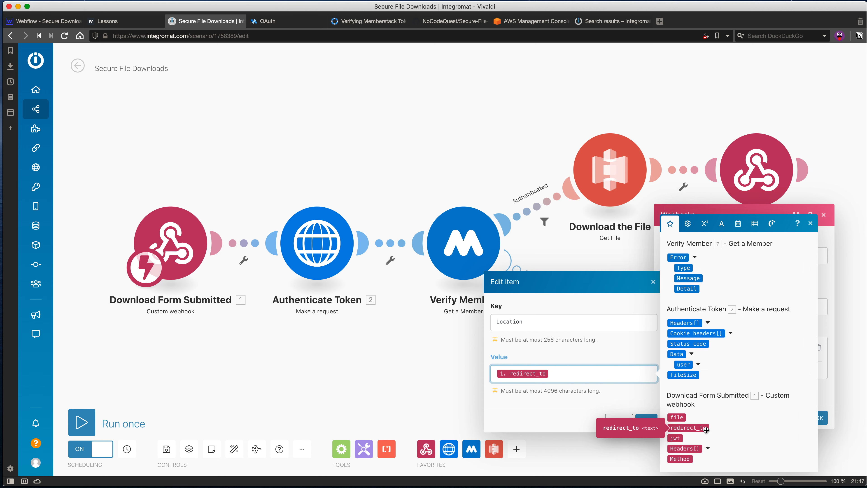
click(611, 420)
click(444, 342)
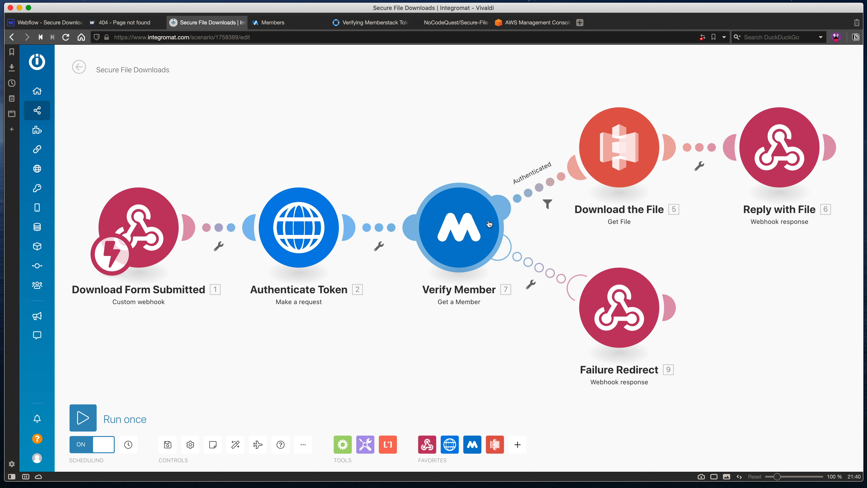
Review the Authenticated filter's status code, member ID, email and site conditions between Verify Member and Download the File
click(500, 211)
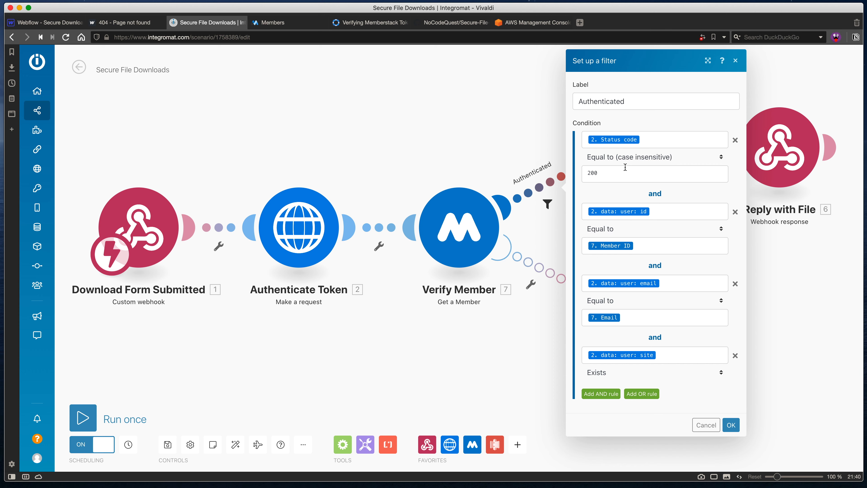
mouse_move(621, 142)
mouse_move(649, 213)
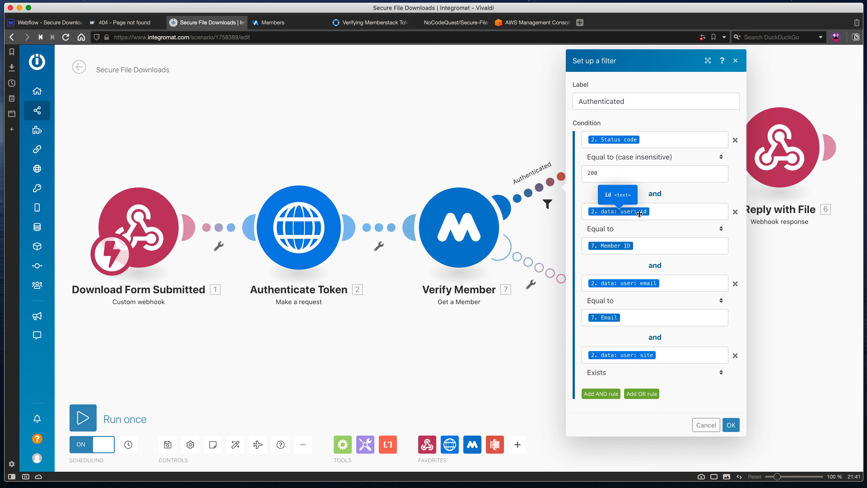
mouse_move(623, 247)
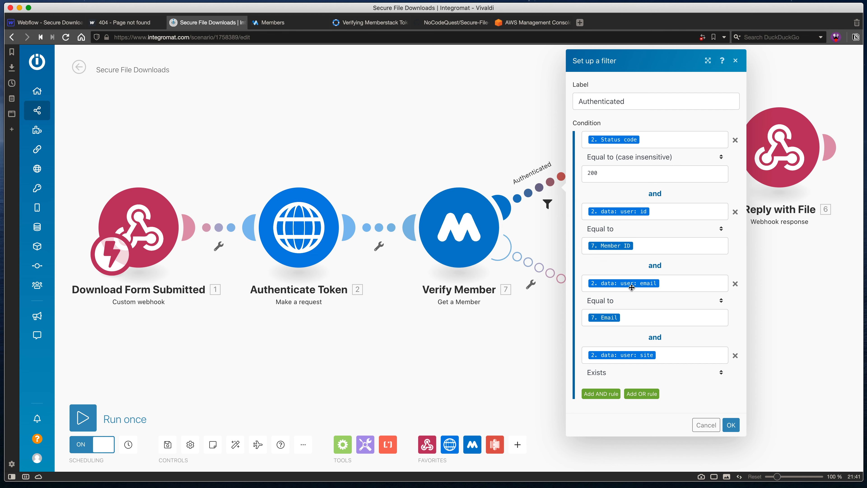
mouse_move(631, 287)
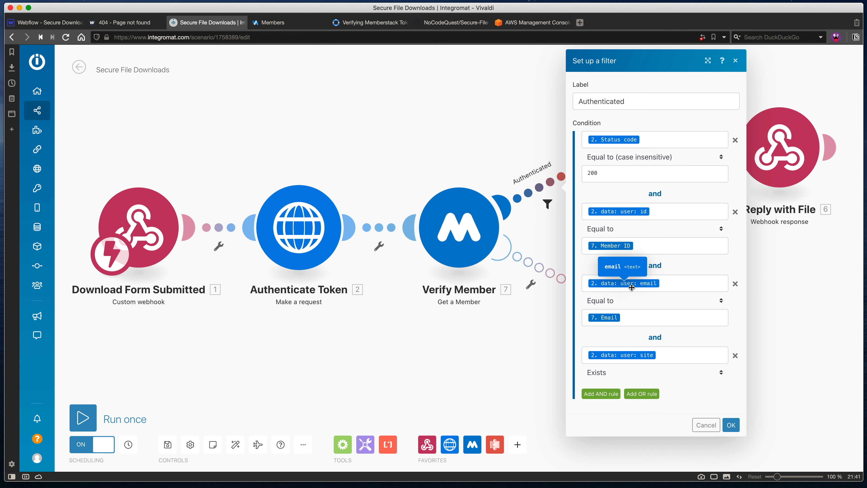
mouse_move(610, 319)
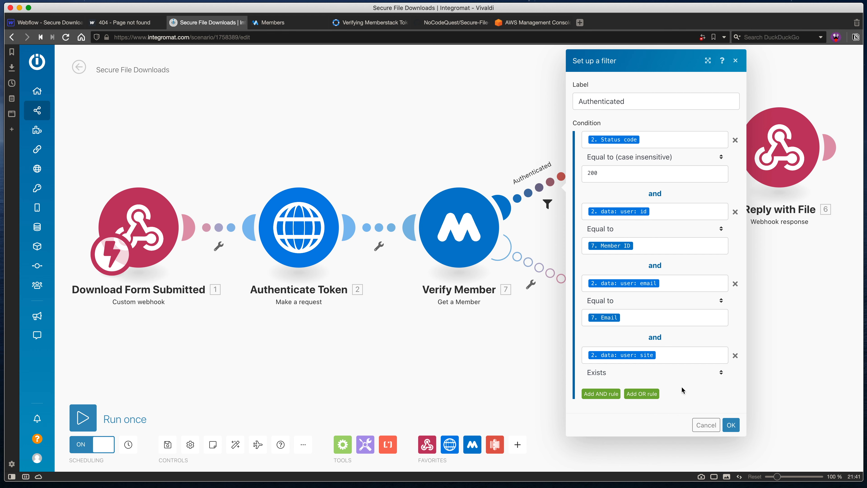
click(731, 424)
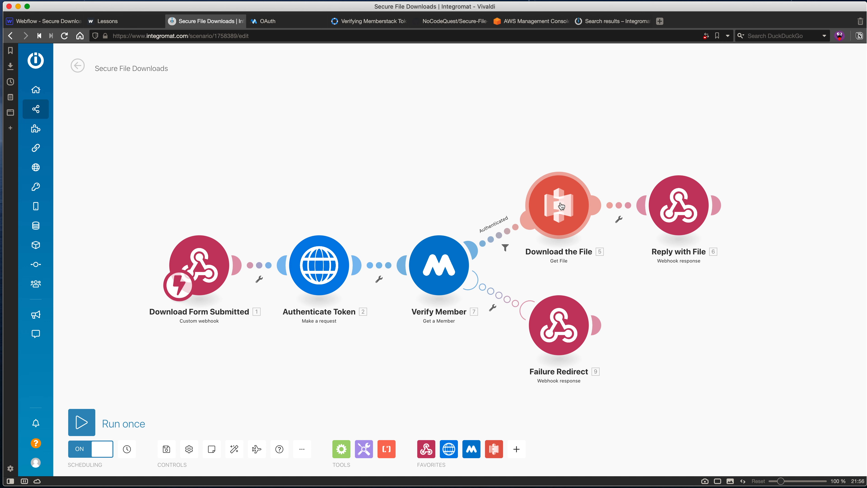
Inspect the Download the File module's AWS S3 settings and its new-connection key fields, then cancel creating the connection
click(561, 206)
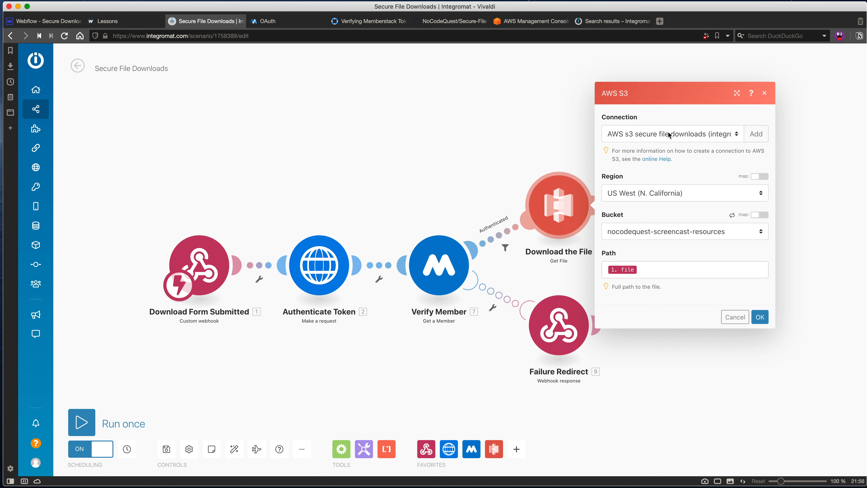
click(756, 134)
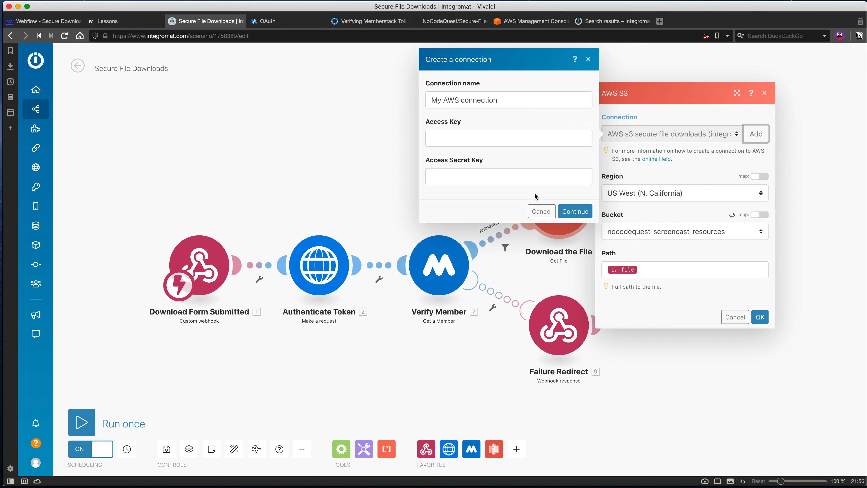
click(542, 212)
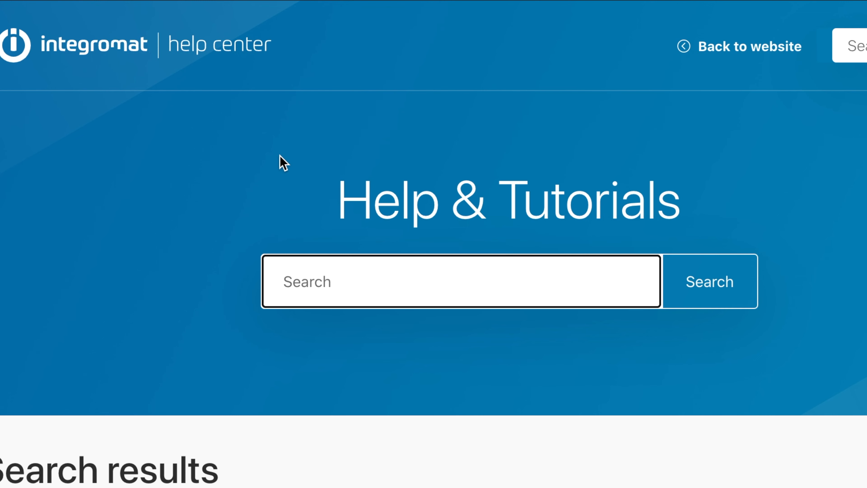
In the Integromat help center, search for "aws s3" and read the AWS S3 article's section on connecting AWS to Integromat
text(aws s)
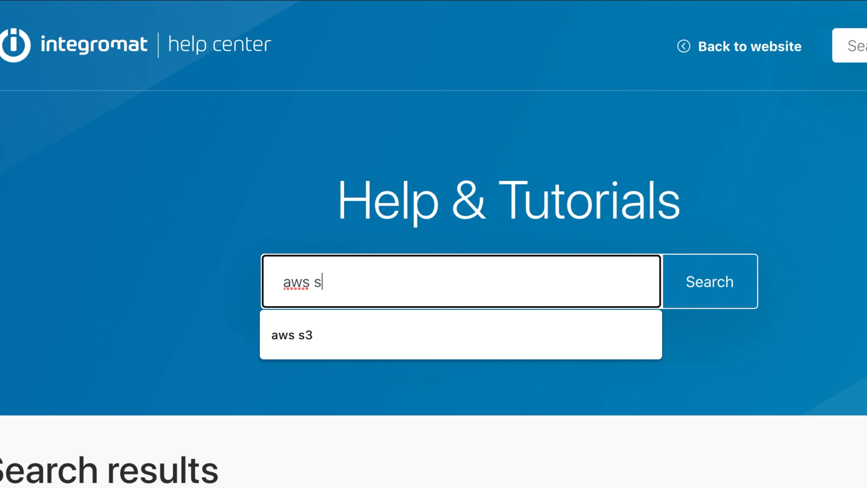
text(3)
click(723, 288)
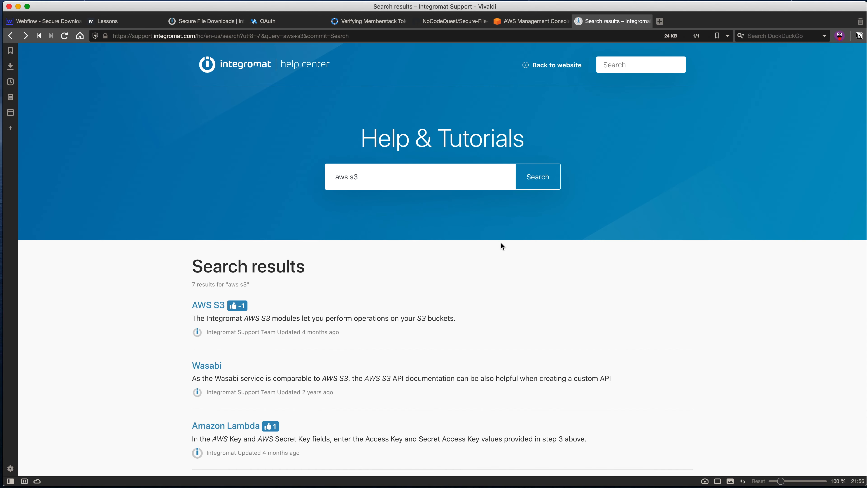
click(216, 311)
scroll(301, 259, down, 1)
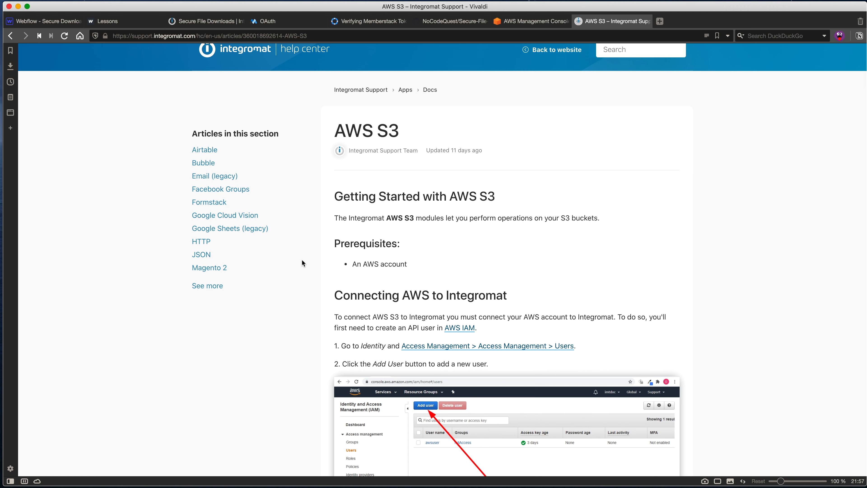
scroll(328, 269, down, 3)
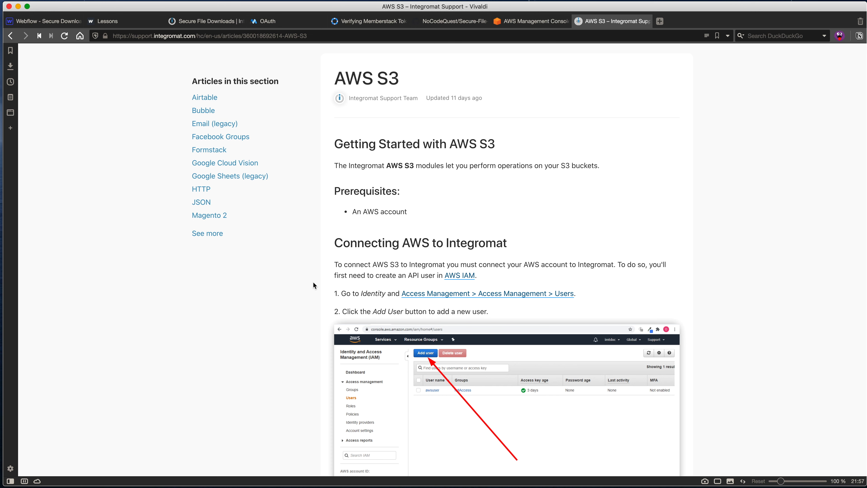
scroll(313, 283, down, 1)
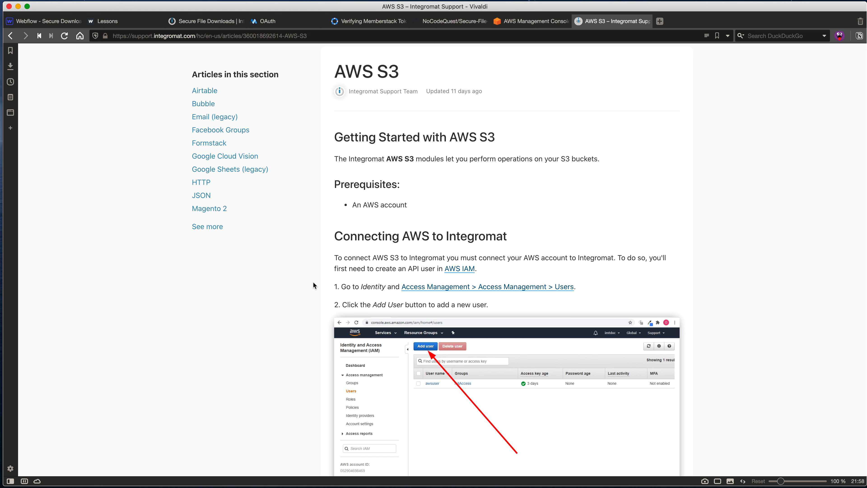
scroll(314, 285, down, 3)
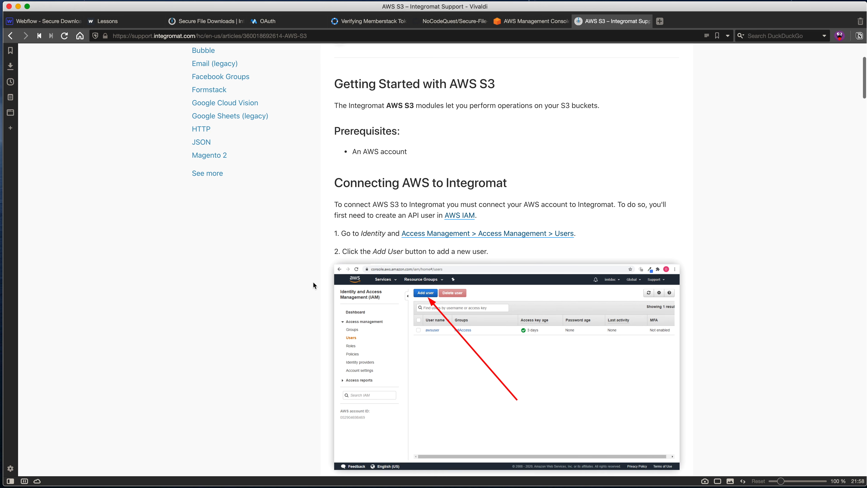
scroll(313, 255, down, 1)
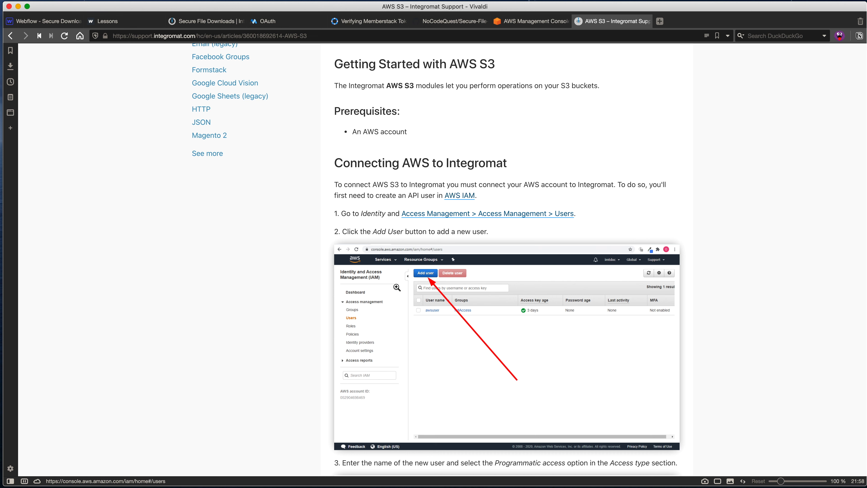
Read the AWS S3 article's instructions on creating an IAM user with programmatic access and AmazonS3FullAccess, and finding its access keys
scroll(395, 299, down, 1)
scroll(395, 299, down, 4)
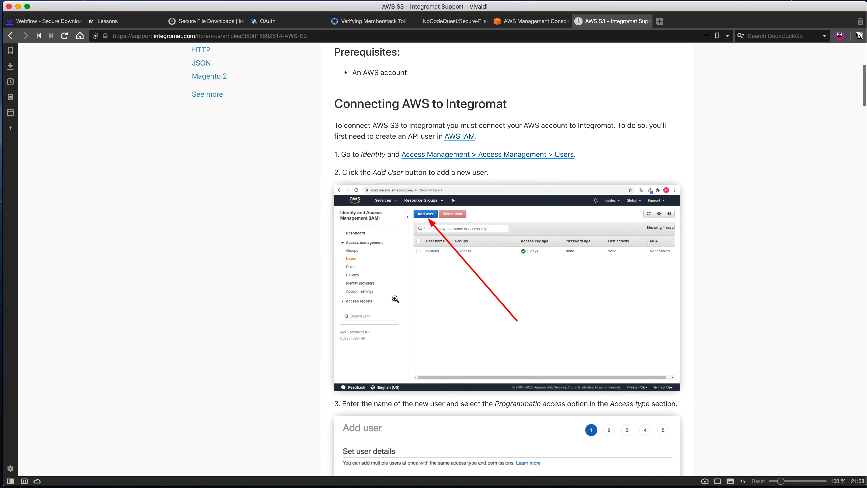
scroll(421, 305, down, 8)
scroll(422, 306, down, 5)
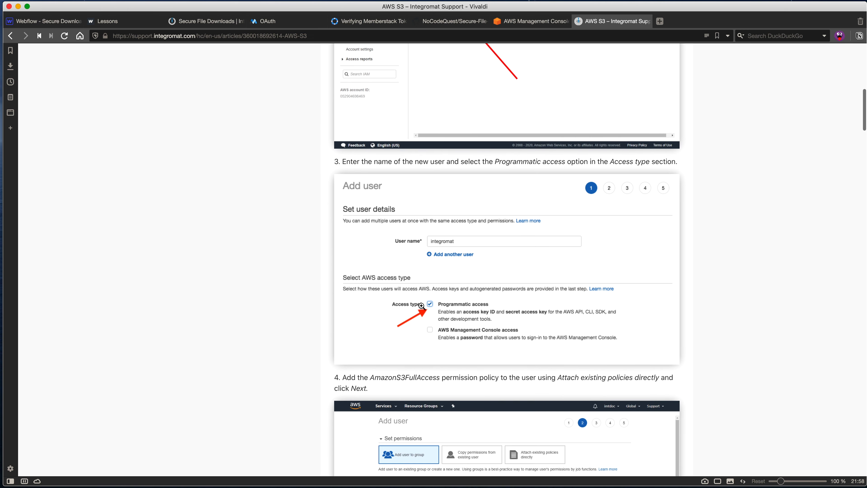
scroll(466, 302, down, 10)
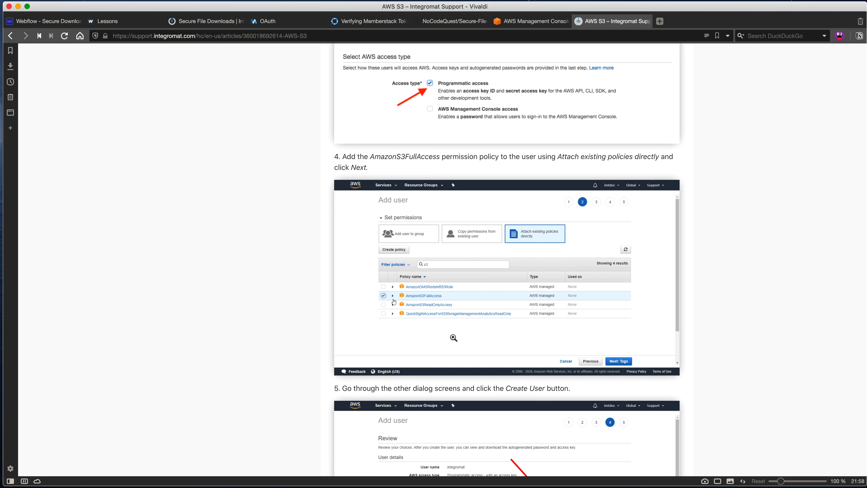
scroll(446, 339, down, 2)
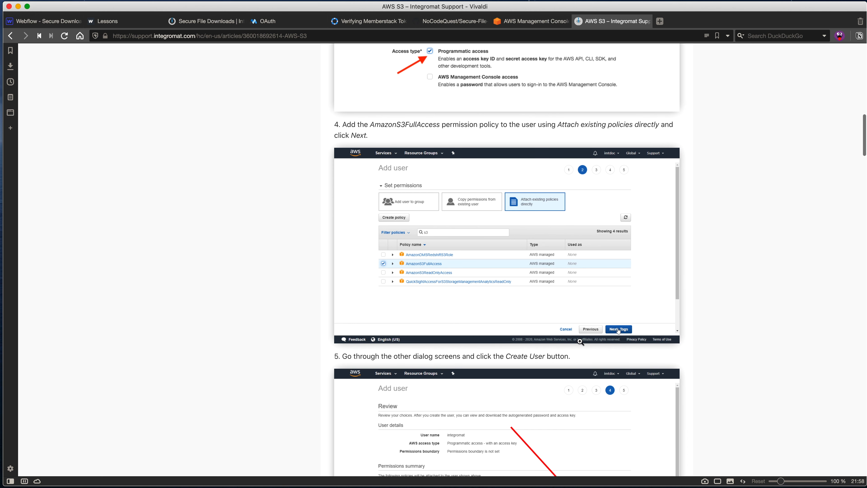
scroll(468, 349, down, 3)
scroll(467, 348, down, 3)
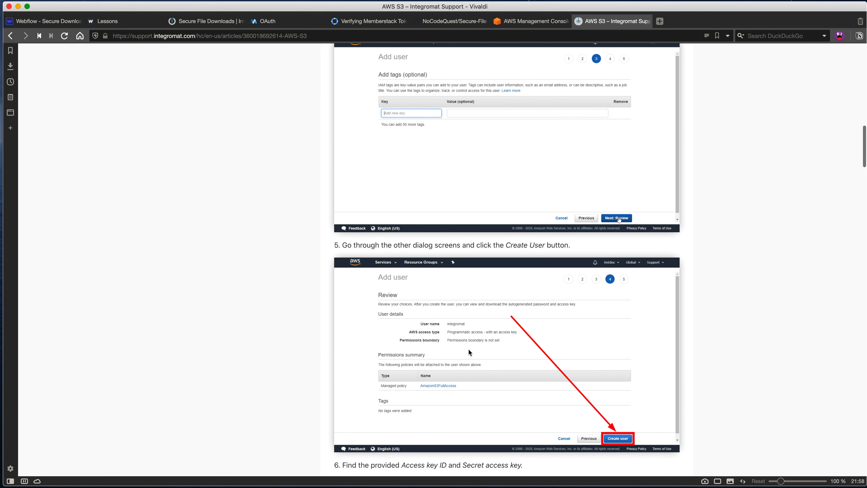
scroll(465, 219, down, 6)
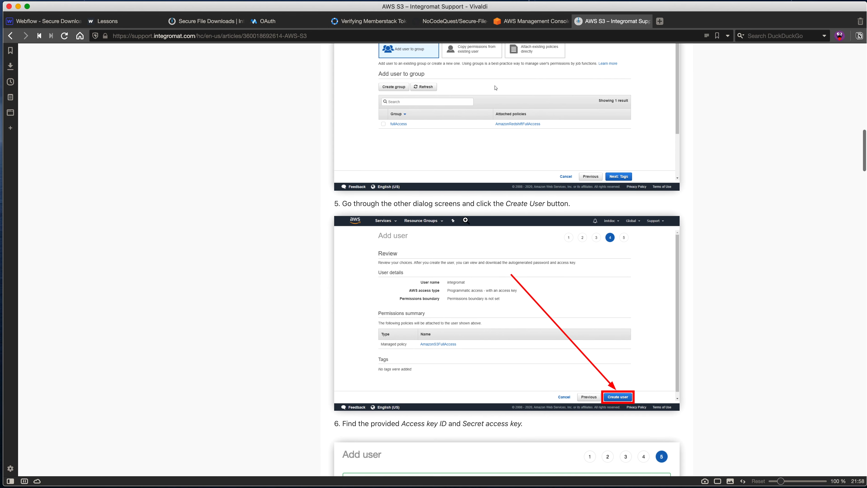
scroll(472, 272, up, 1)
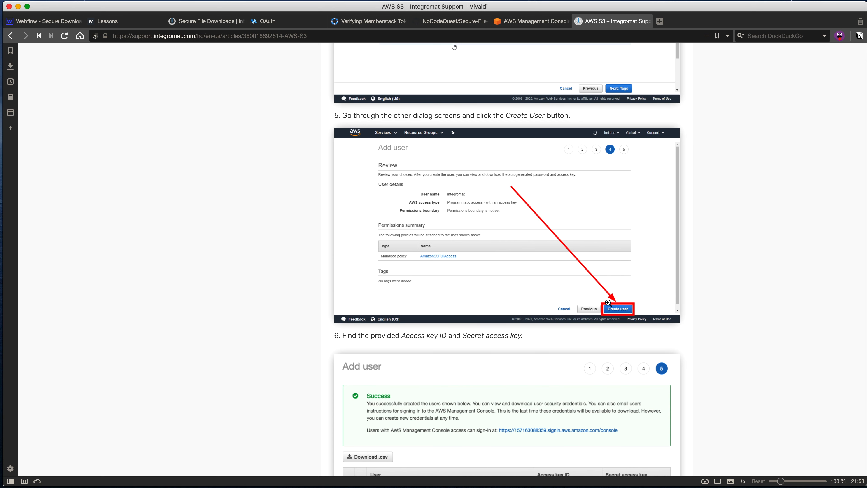
scroll(500, 300, down, 10)
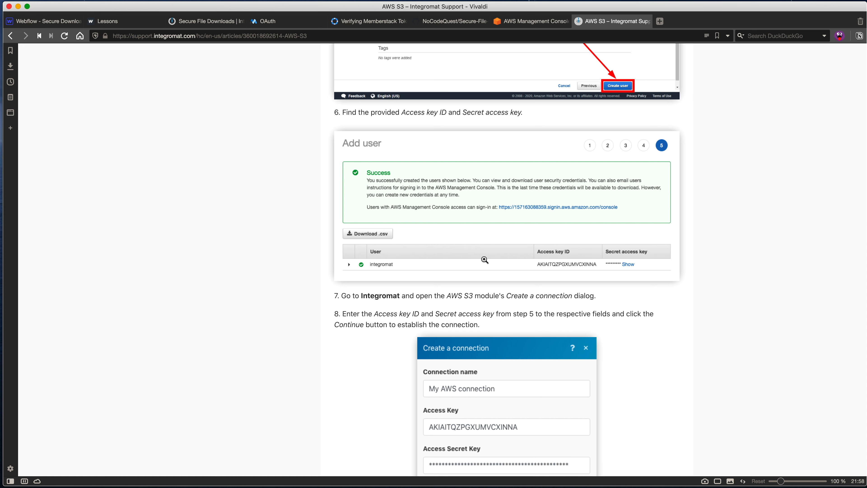
scroll(382, 268, down, 1)
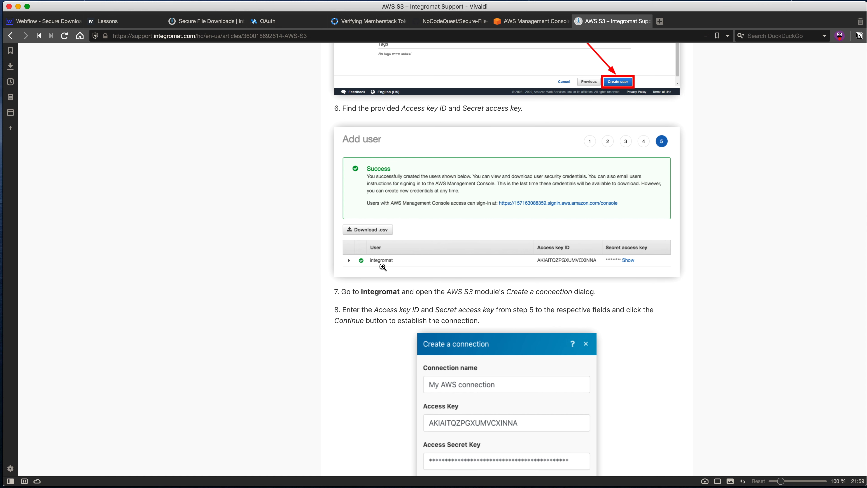
scroll(501, 273, down, 1)
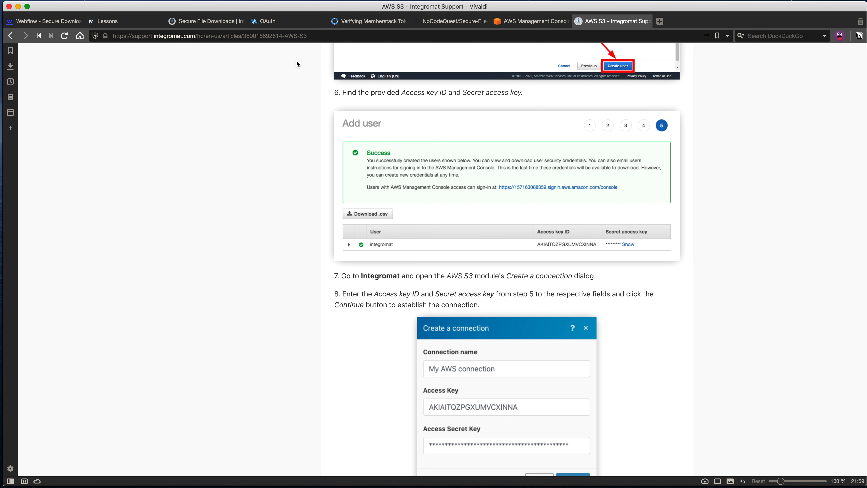
Compare the key fields of a new AWS S3 connection in Integromat with the help article, then cancel creating the connection
click(218, 21)
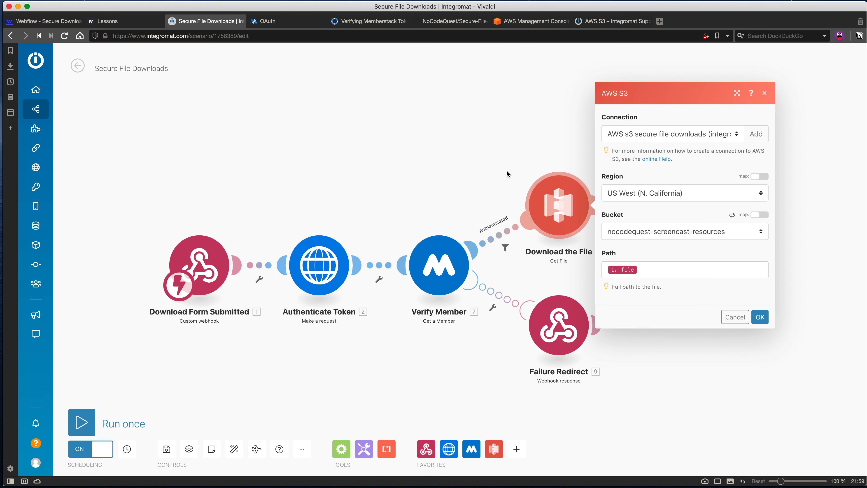
click(757, 135)
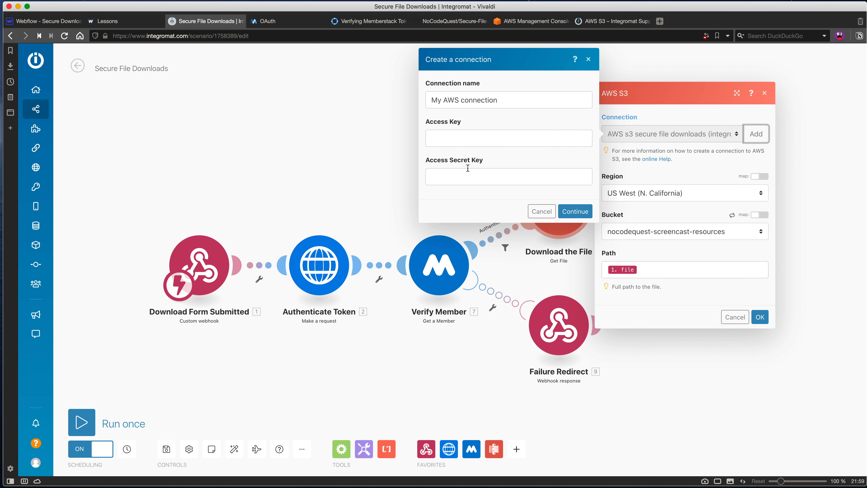
click(613, 22)
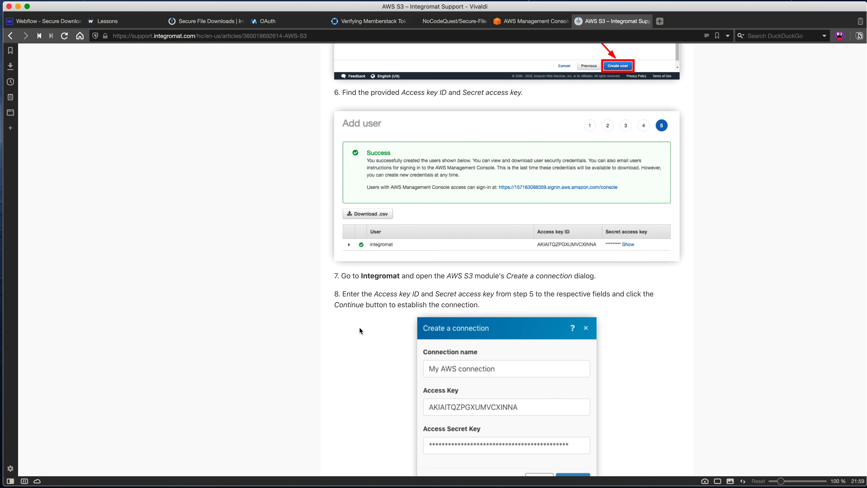
scroll(358, 328, down, 1)
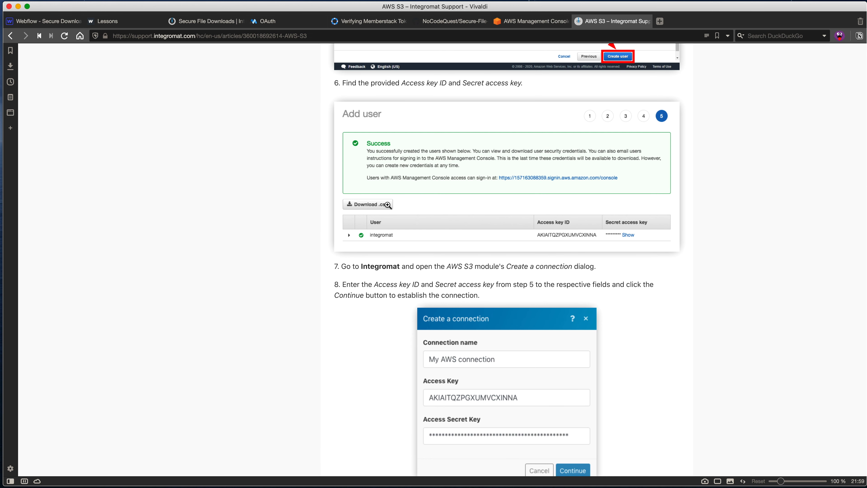
scroll(398, 204, down, 1)
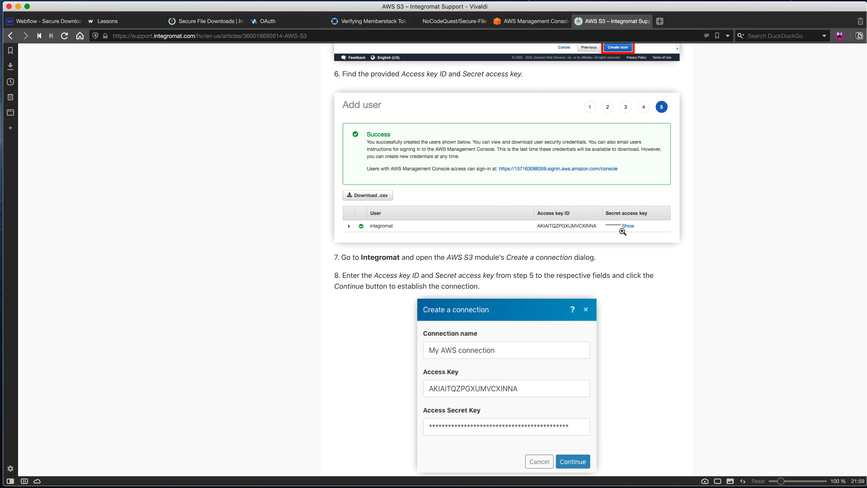
key(ctrl+Tab)
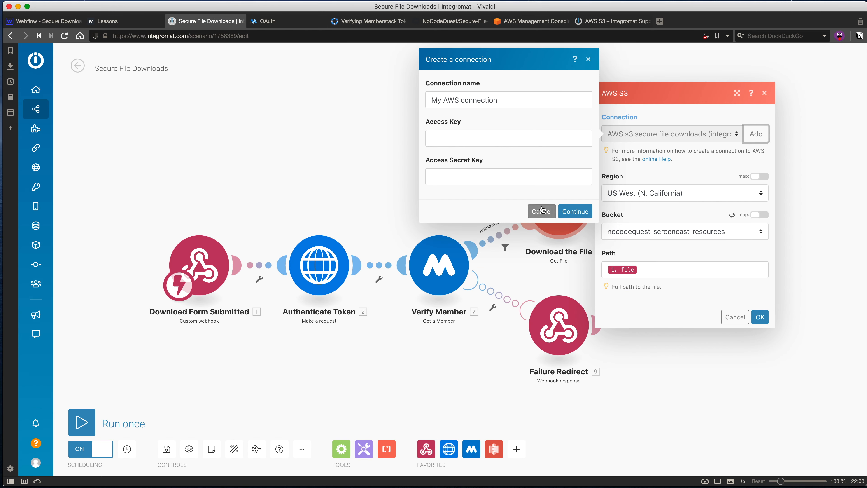
click(541, 213)
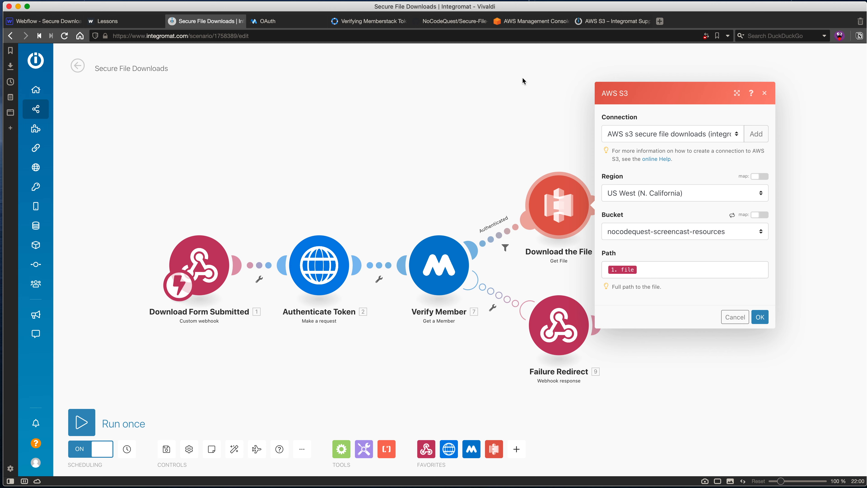
Switch to the AWS Management Console, search the services for "s3" and open the S3 service
click(517, 22)
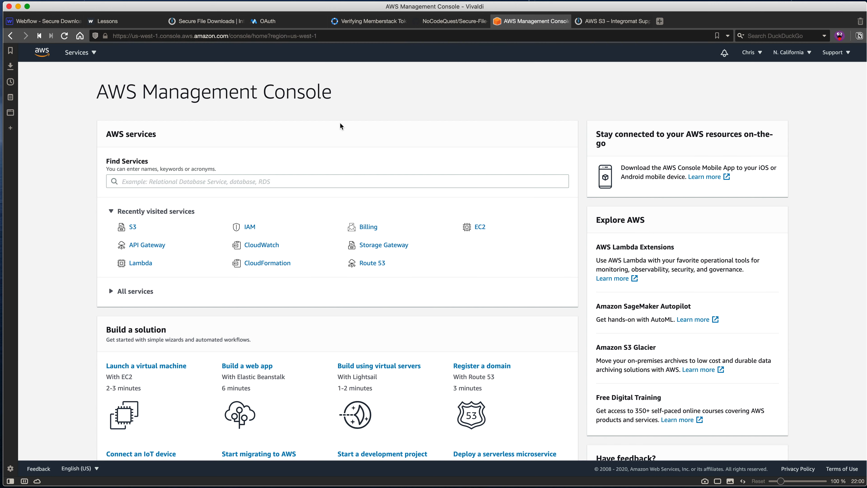
click(344, 178)
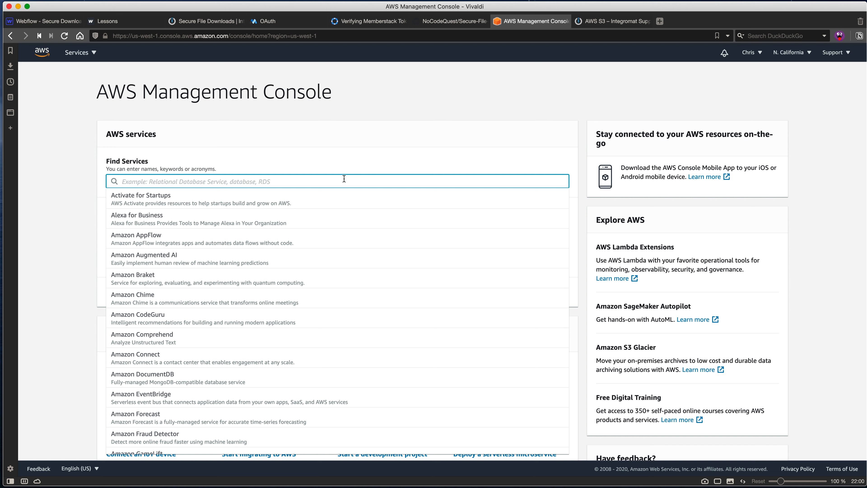
text(s3)
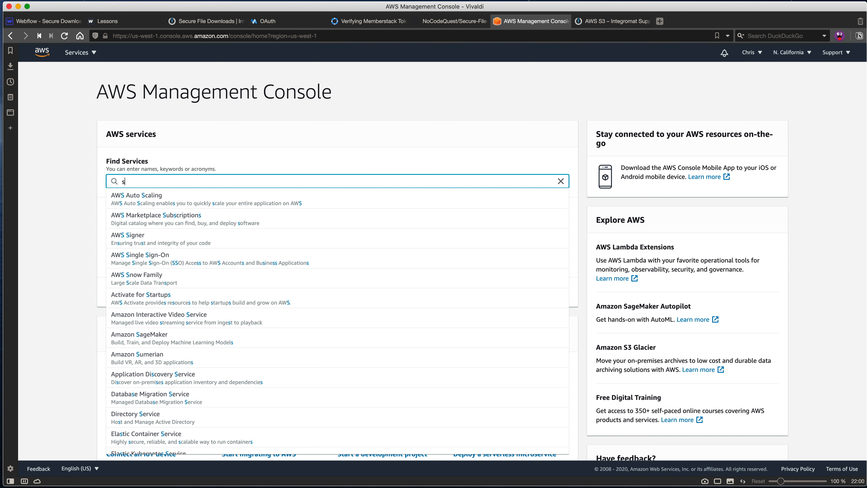
click(228, 208)
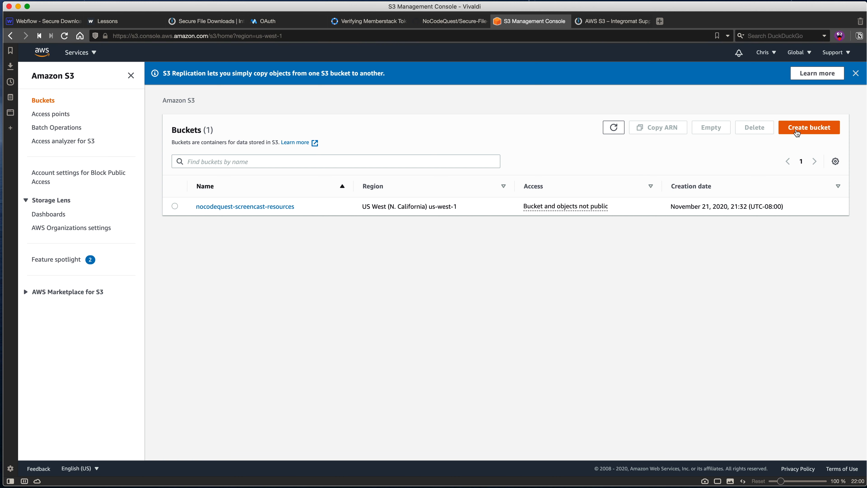
Review the new-bucket form's name, region, public access, versioning and encryption settings, then cancel without creating a bucket
click(804, 128)
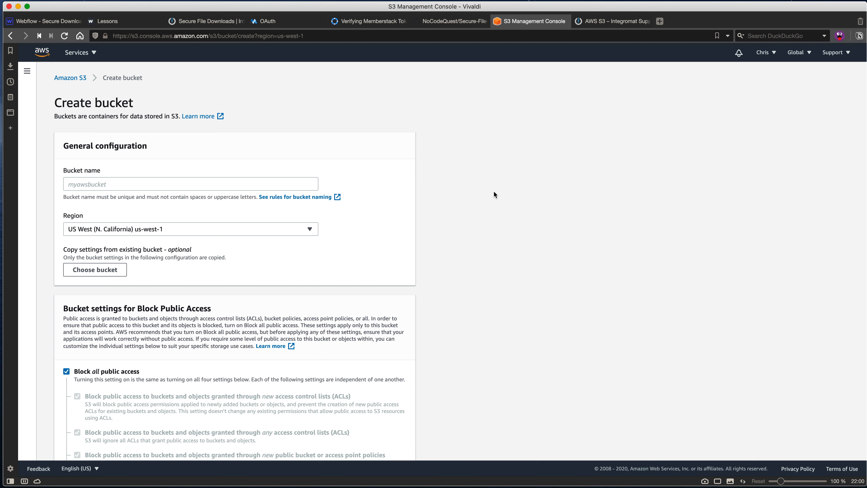
scroll(495, 194, down, 1)
click(187, 166)
scroll(187, 169, down, 3)
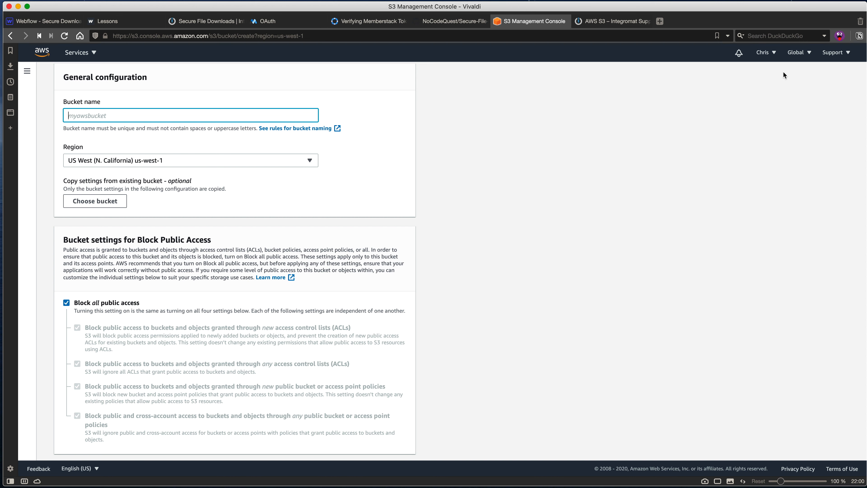
click(250, 163)
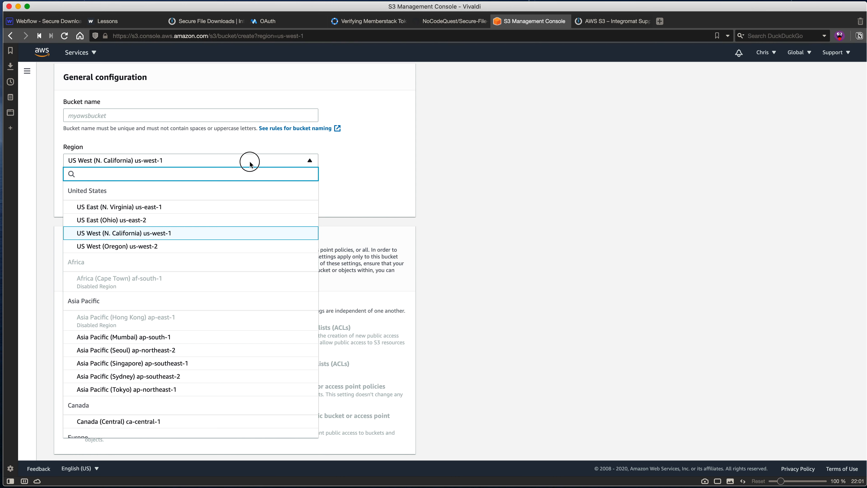
click(250, 164)
scroll(349, 161, down, 5)
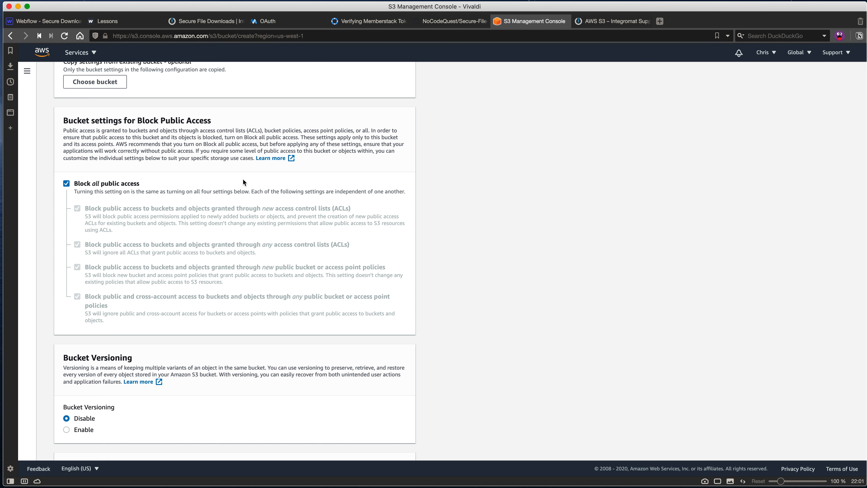
scroll(243, 182, down, 10)
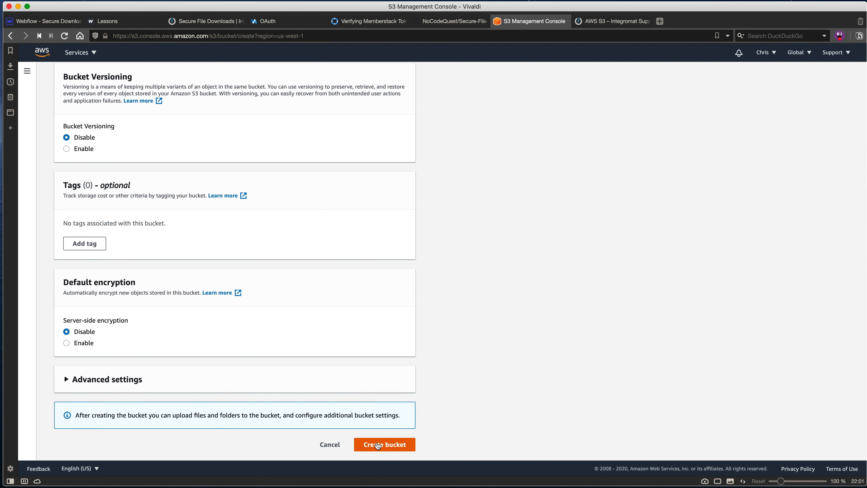
click(330, 444)
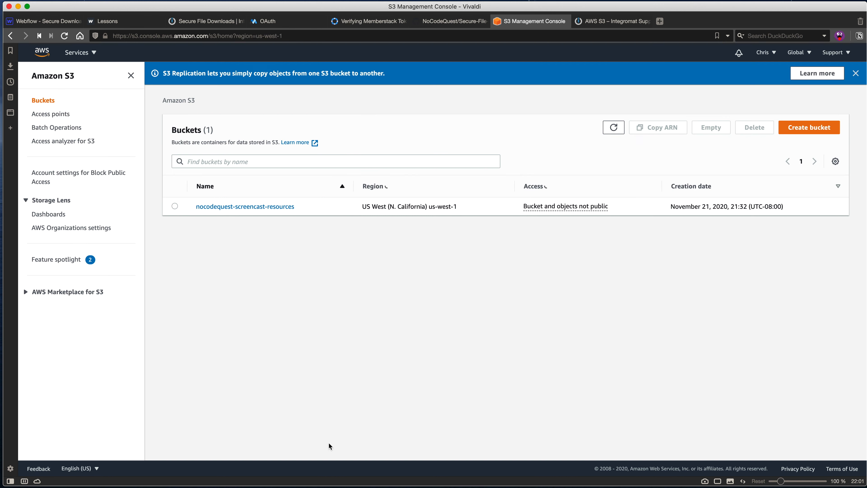
Open the nocodequest-screencast-resources bucket, check the downloads offered on the Webflow Lessons page, and return to the bucket
click(263, 207)
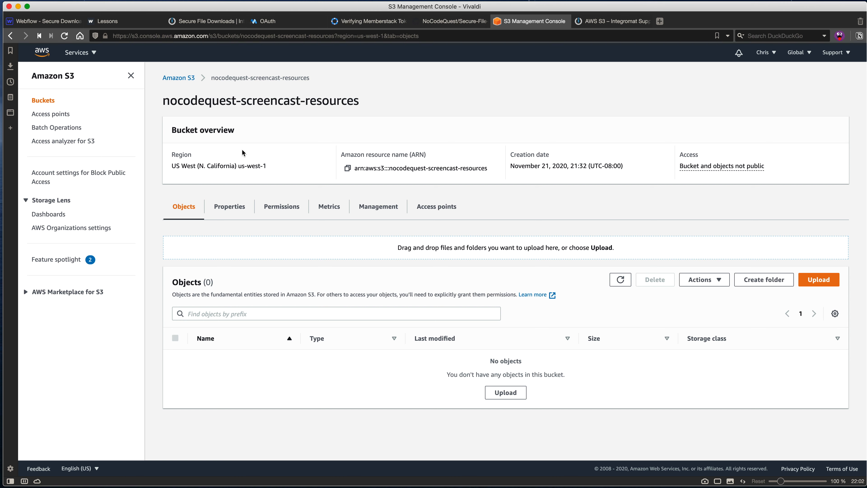
click(111, 25)
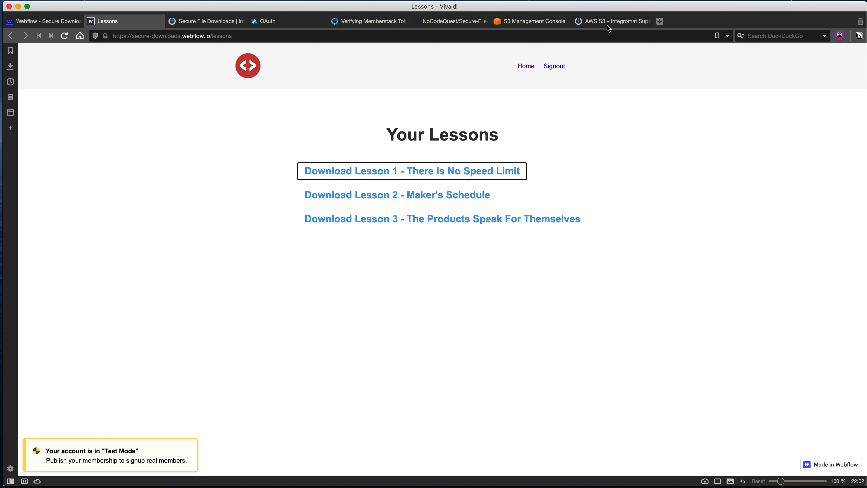
click(533, 21)
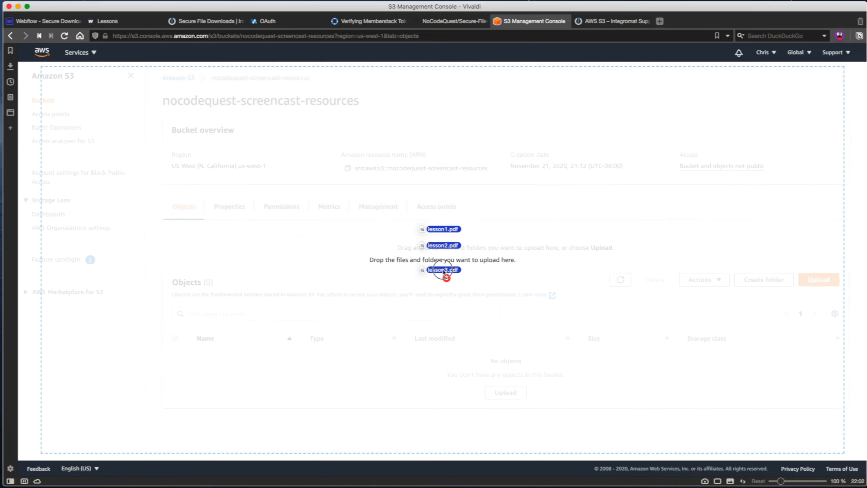
Upload lesson1.pdf, lesson2.pdf and lesson3.pdf to the nocodequest-screencast-resources bucket, keeping the default upload options
drag(445, 277, 446, 275)
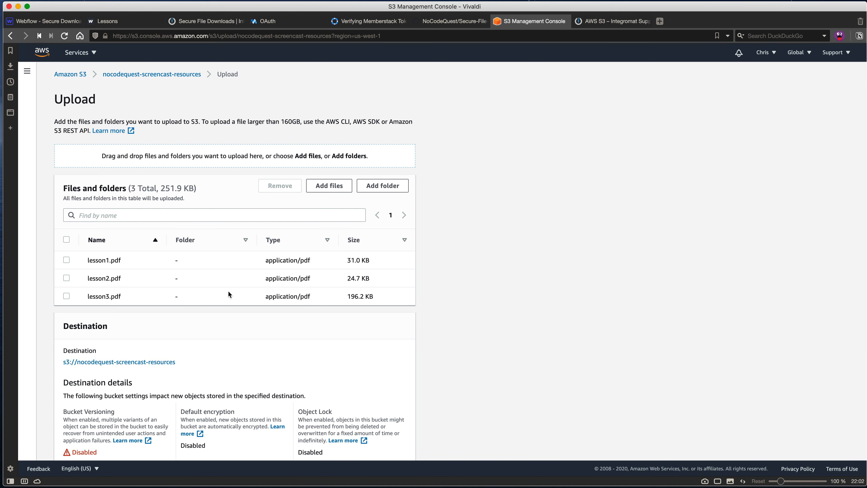
scroll(229, 291, down, 1)
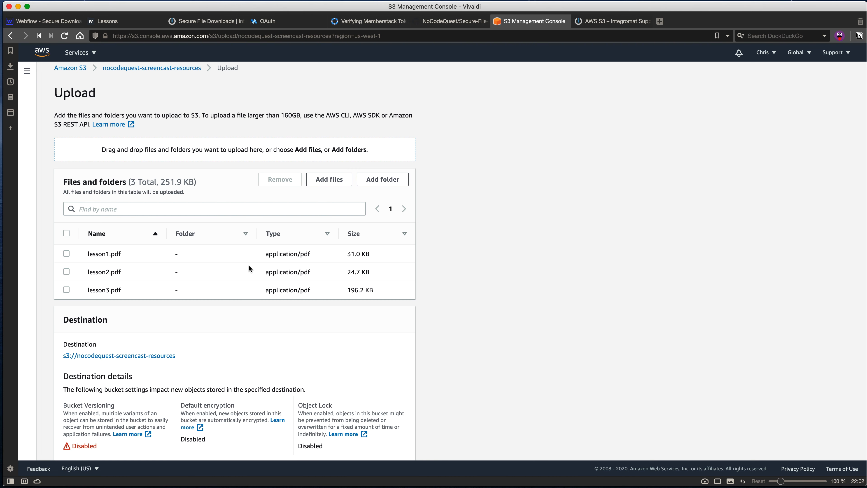
scroll(277, 265, down, 5)
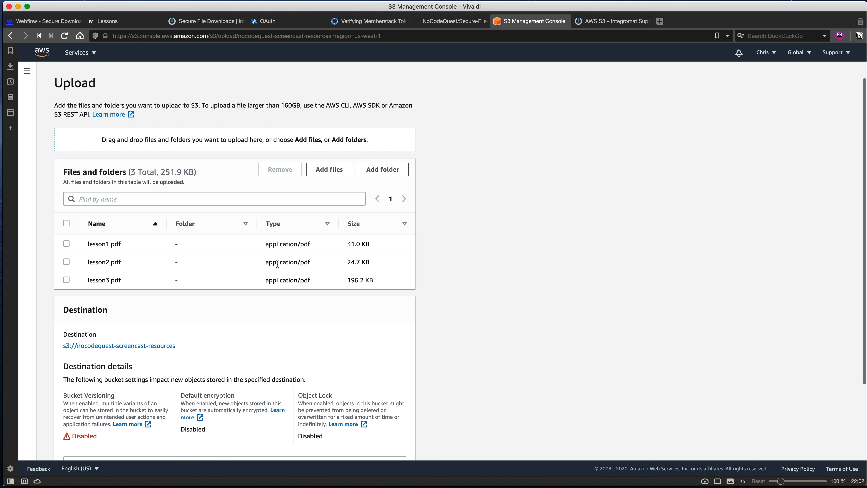
scroll(277, 266, down, 2)
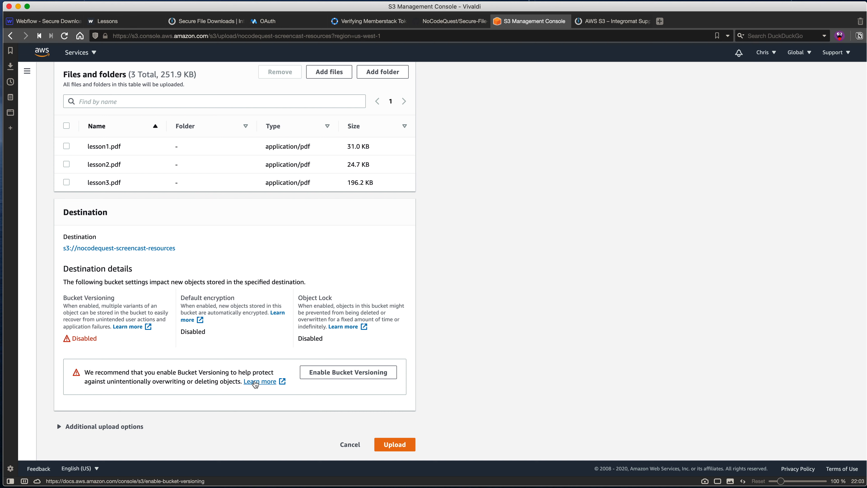
click(396, 445)
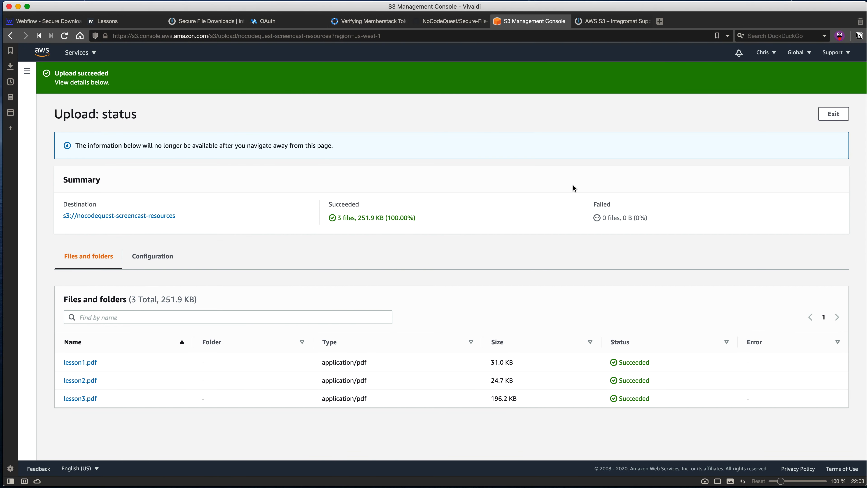
Open lesson1.pdf's details in the bucket, test public access through its object URL, and return to the details page
click(834, 113)
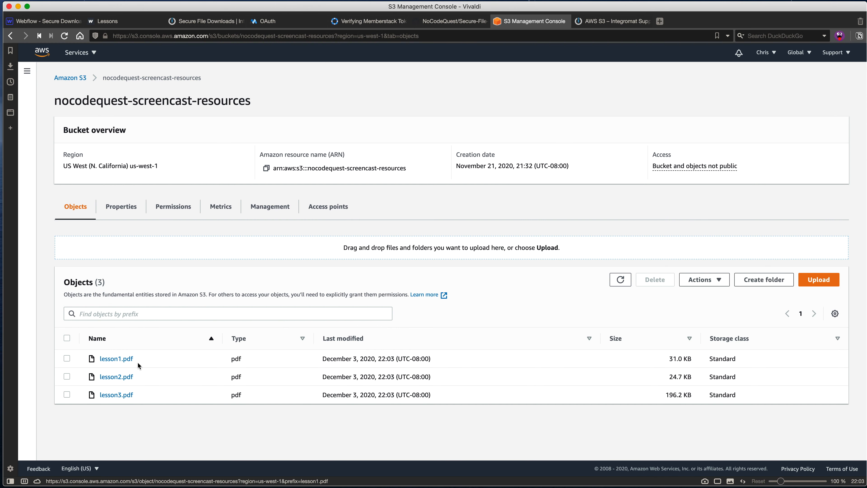
click(124, 361)
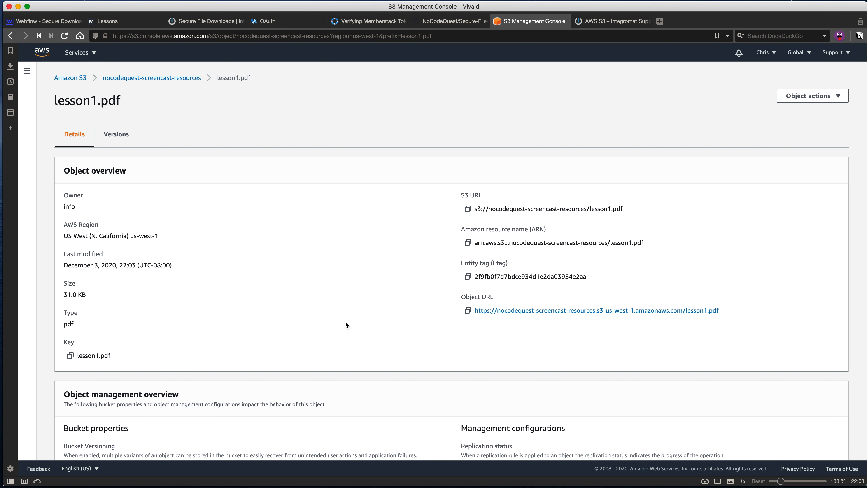
scroll(345, 320, down, 1)
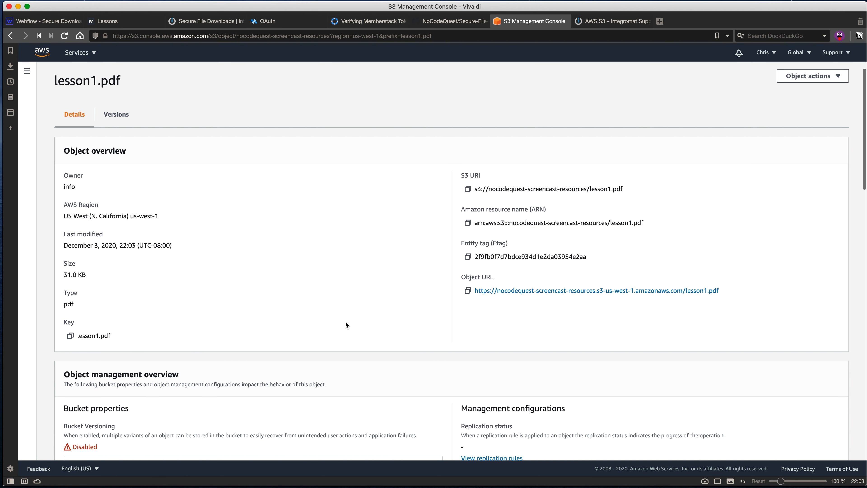
click(542, 292)
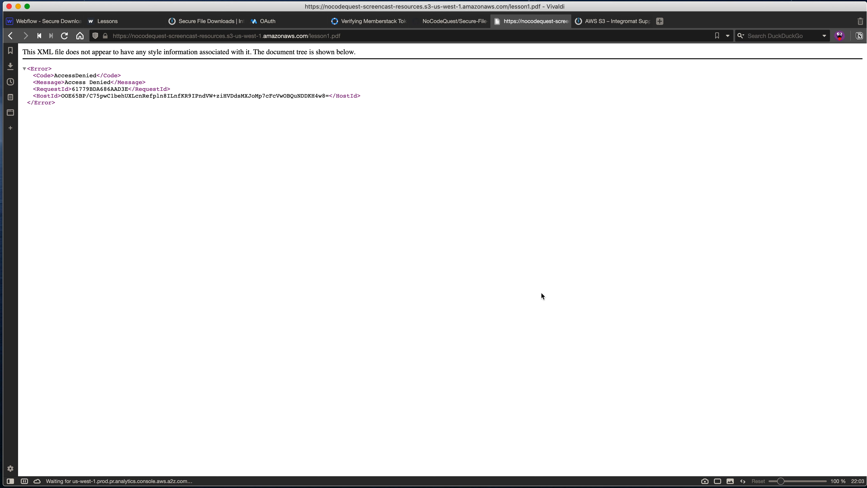
double_click(74, 75)
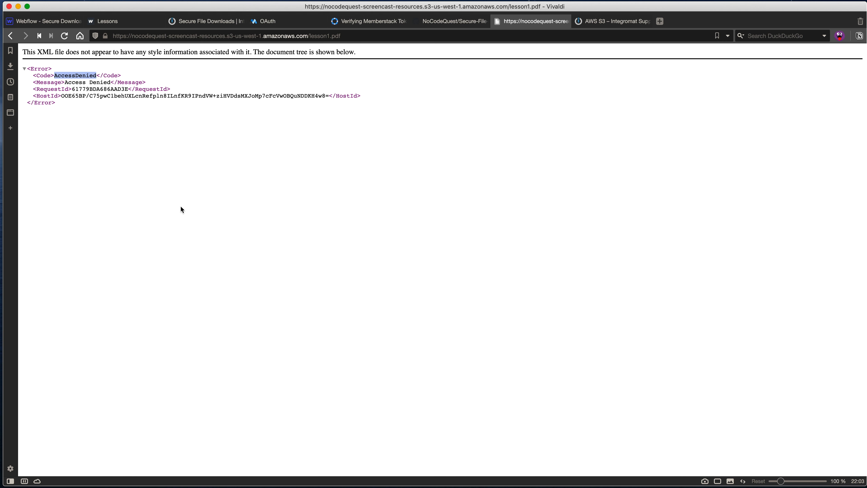
click(242, 38)
click(259, 222)
key(super+Left)
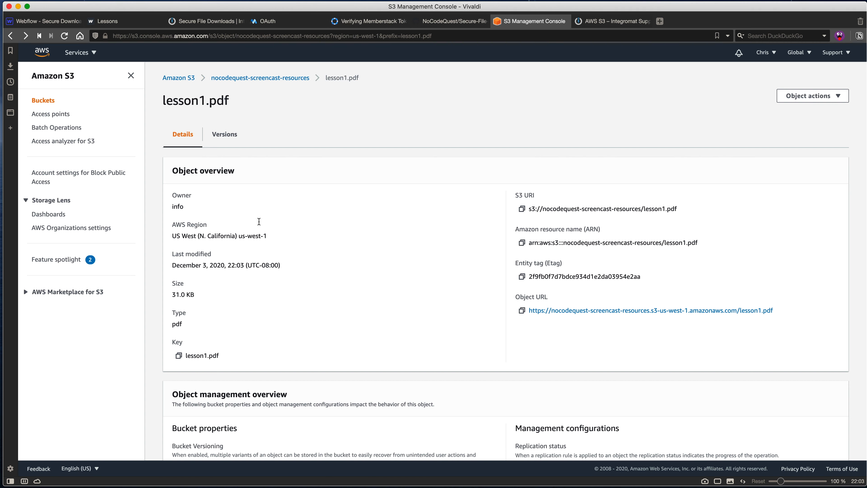
Review lesson1.pdf's storage class, server-side encryption, access control list, tags and metadata settings
scroll(421, 291, down, 5)
scroll(420, 292, down, 14)
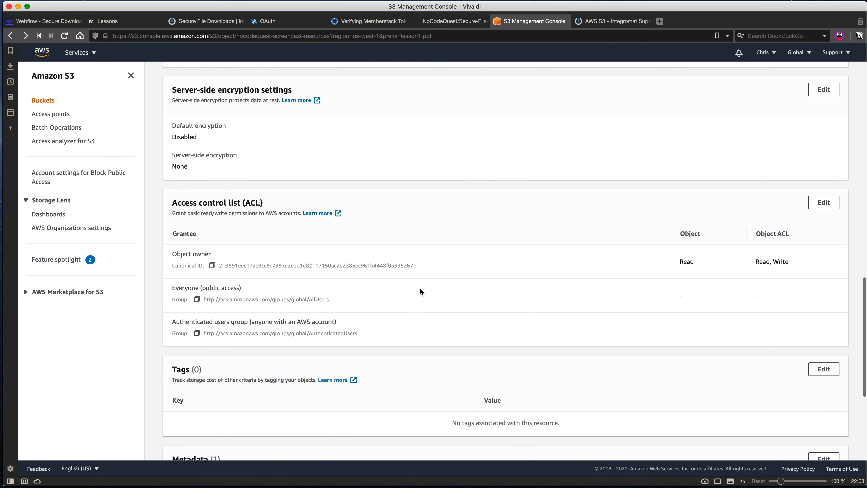
scroll(421, 291, down, 2)
scroll(421, 292, down, 5)
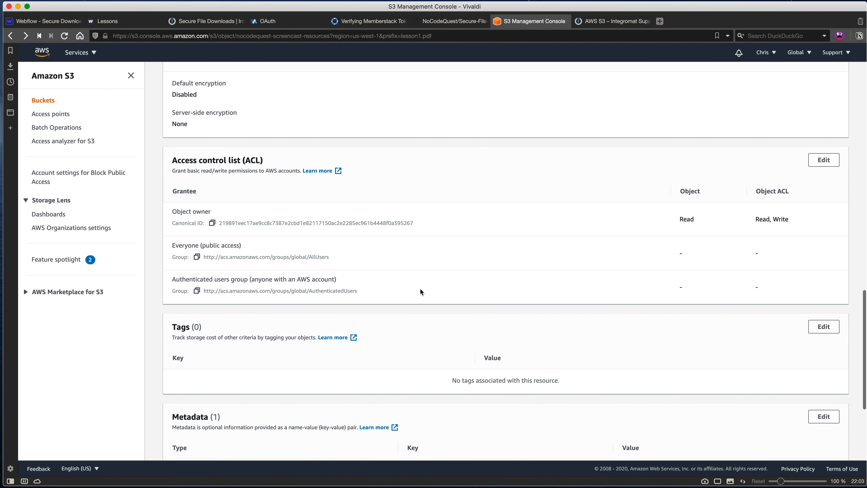
scroll(420, 291, up, 8)
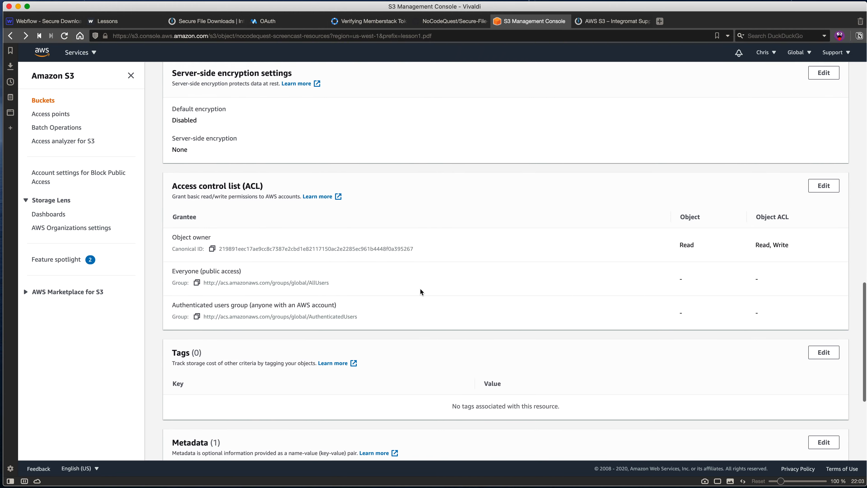
scroll(421, 291, up, 12)
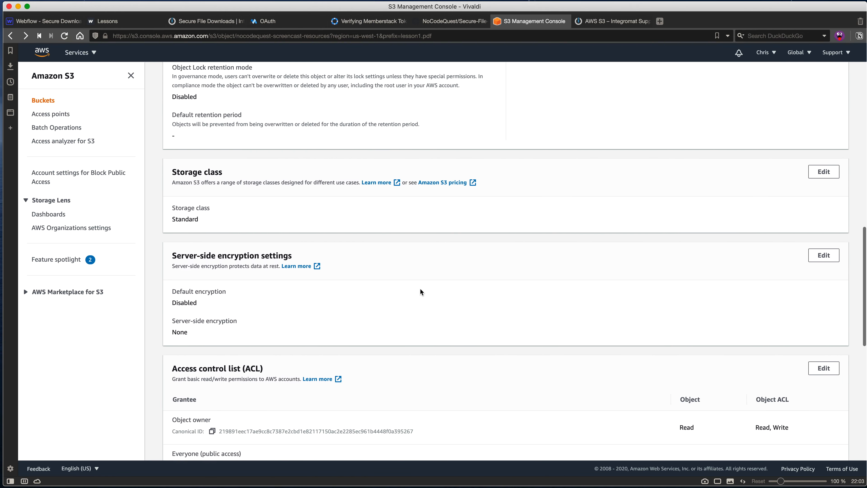
scroll(420, 291, up, 5)
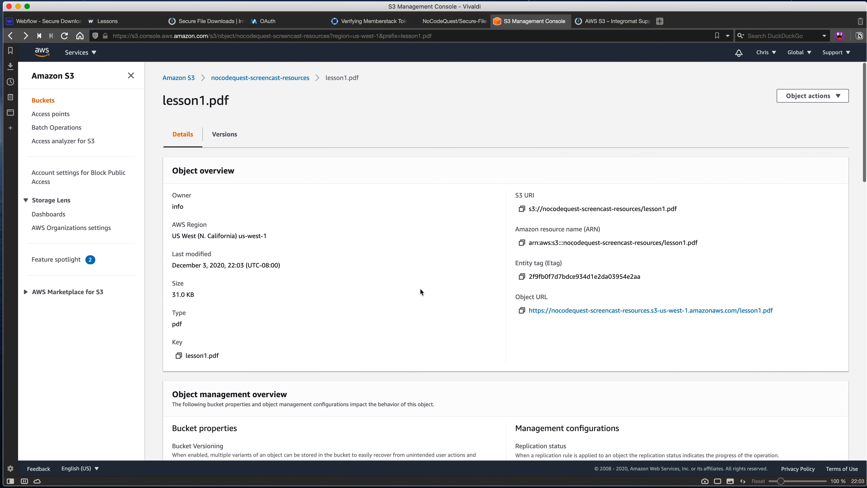
Switch to Integromat and set the AWS S3 module's region to US West (N. California) and bucket to nocodequest-screencast-resources, refreshing the bucket list
click(207, 22)
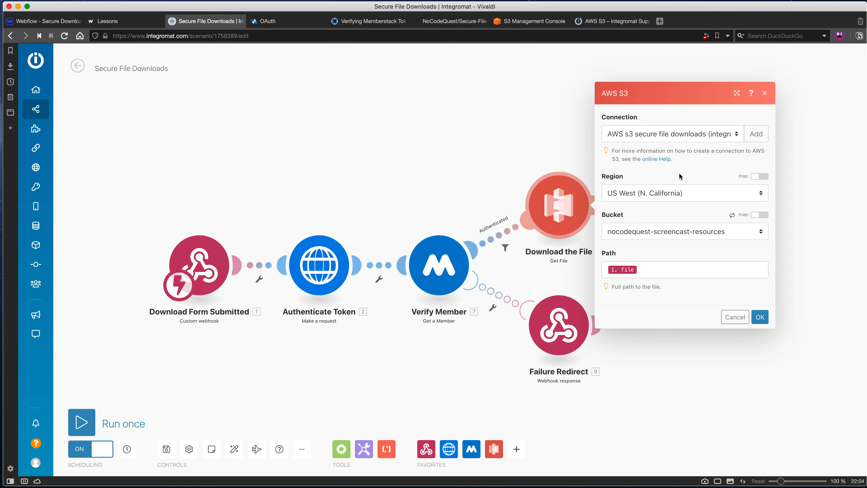
click(690, 195)
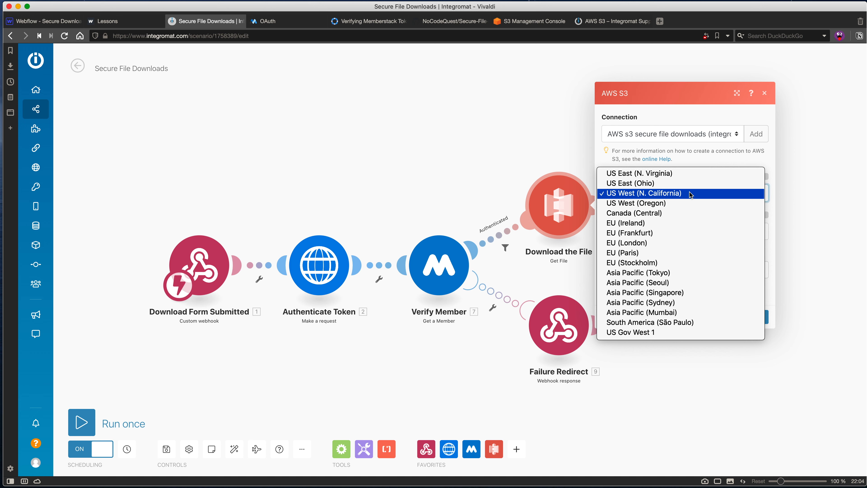
click(689, 194)
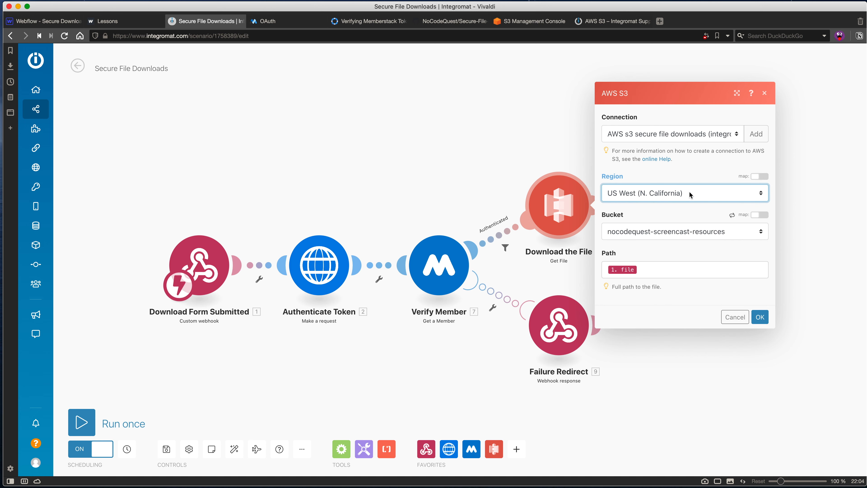
click(731, 216)
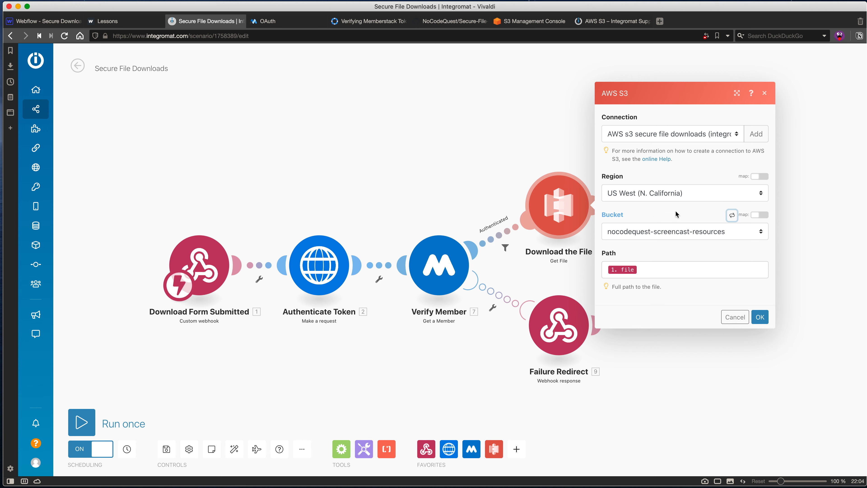
click(699, 234)
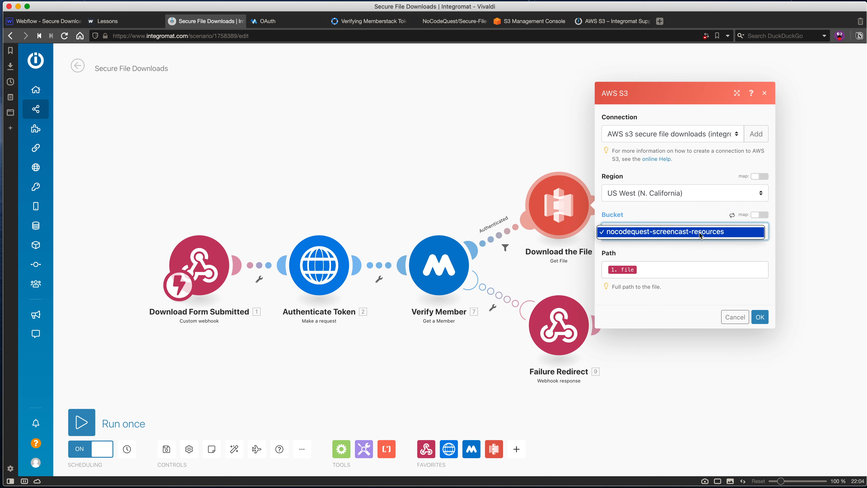
click(699, 234)
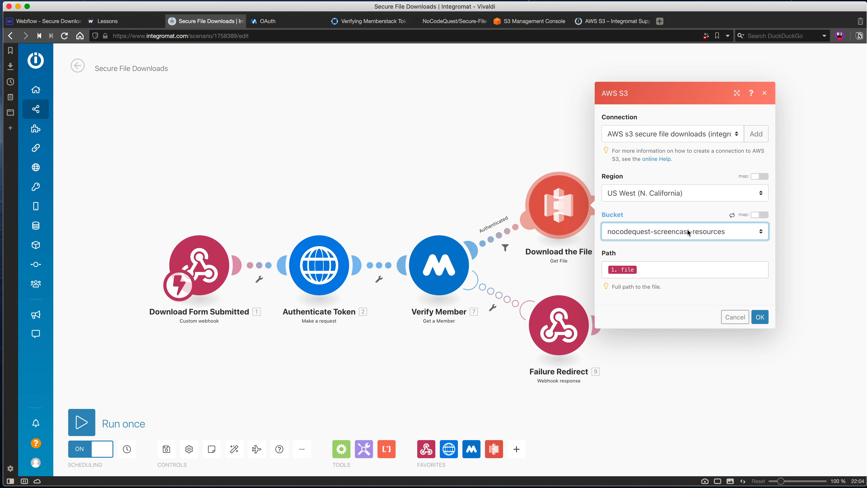
Check that the AWS S3 module's Path is mapped to the webhook's file value and confirm the module settings
click(666, 275)
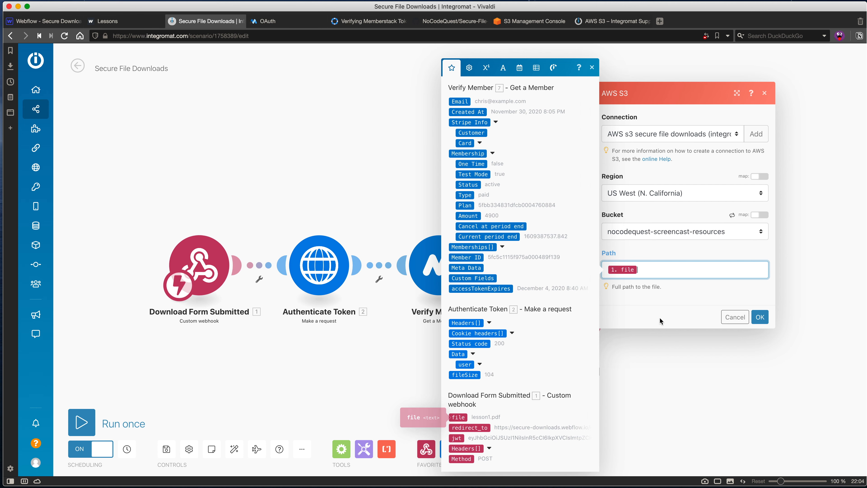
click(668, 313)
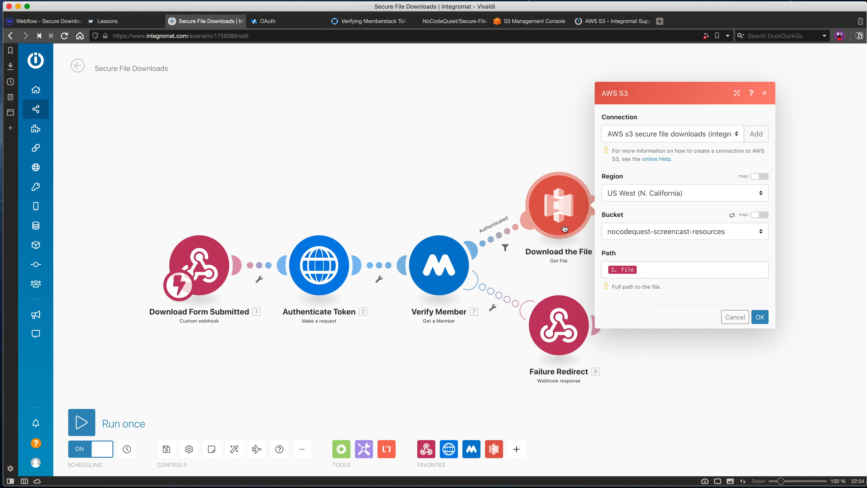
click(760, 316)
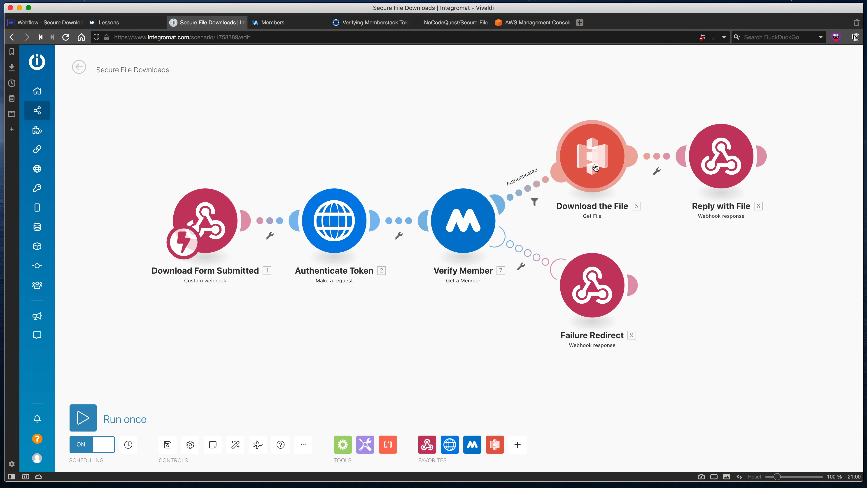
Review the Reply with File module's status and the Data mapping in its body, then cancel without changes
click(719, 165)
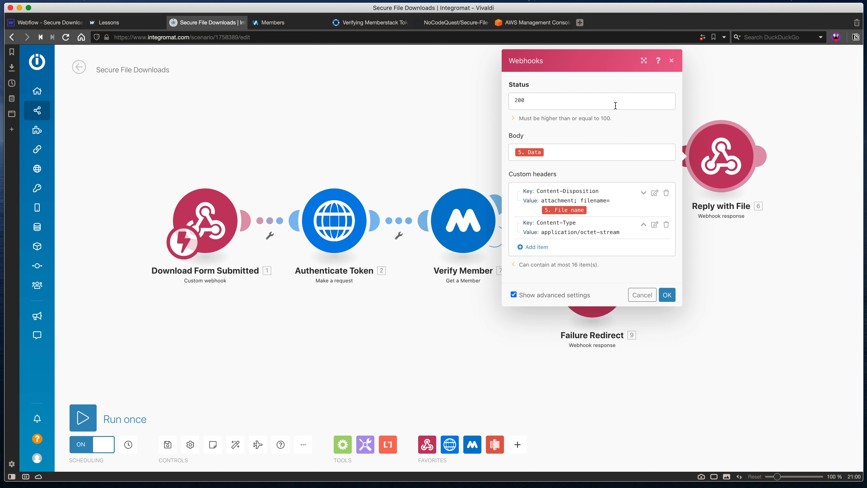
click(569, 152)
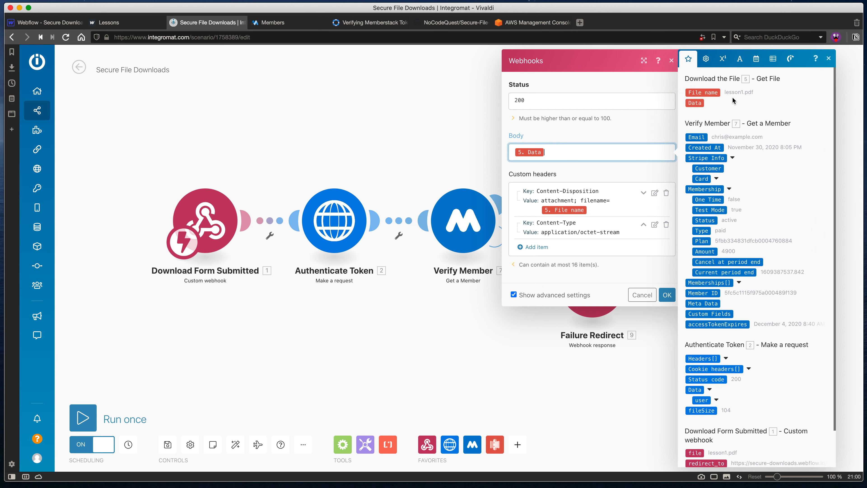
click(629, 173)
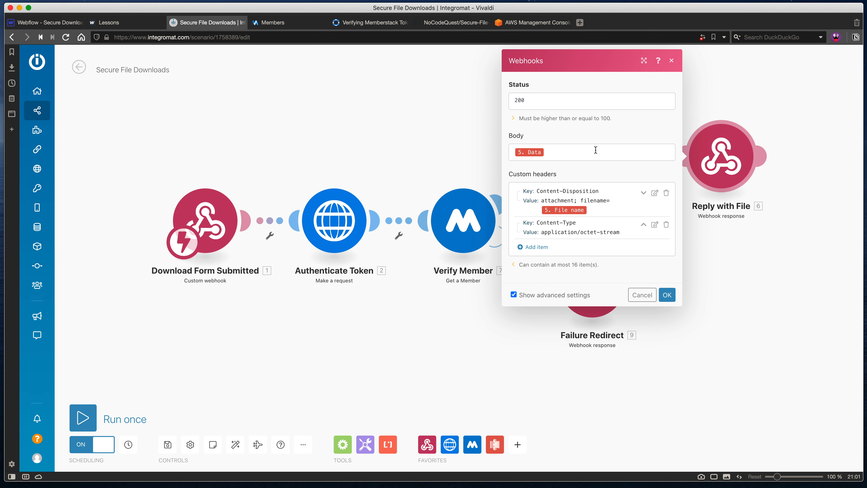
click(642, 295)
Inspect the binary output of Download the File in the December 4, 2020 8:57 PM run, then return to the scenario diagram
click(79, 67)
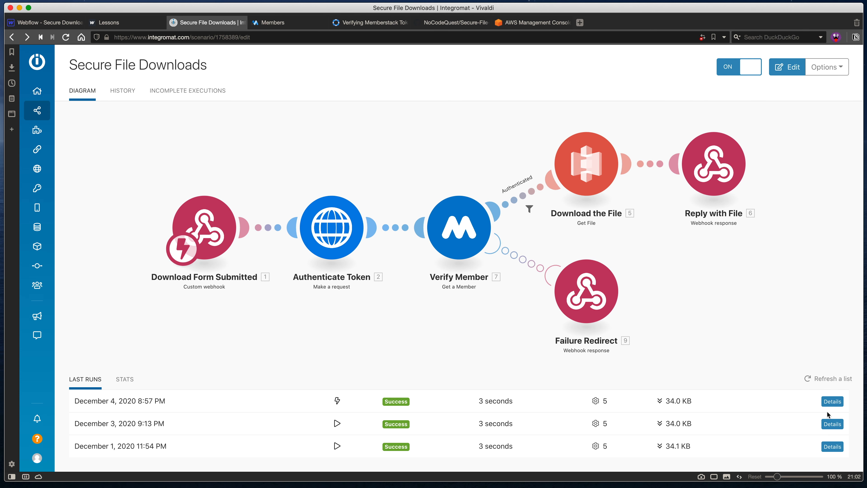
click(831, 402)
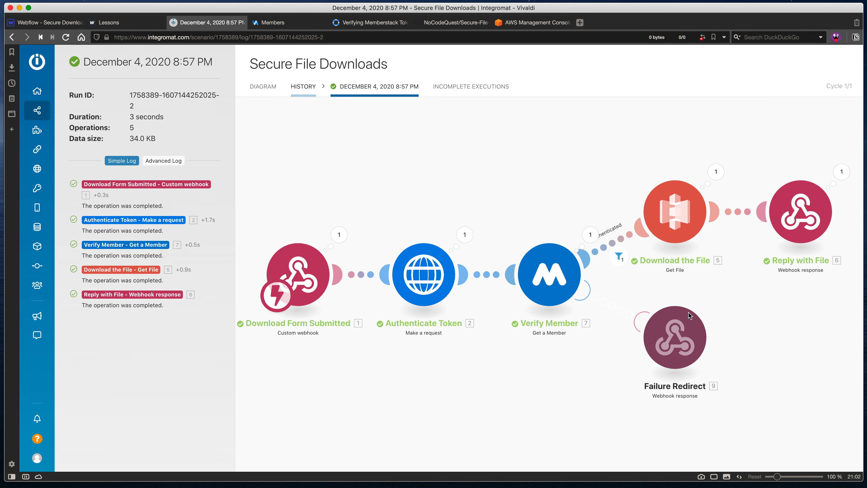
click(716, 173)
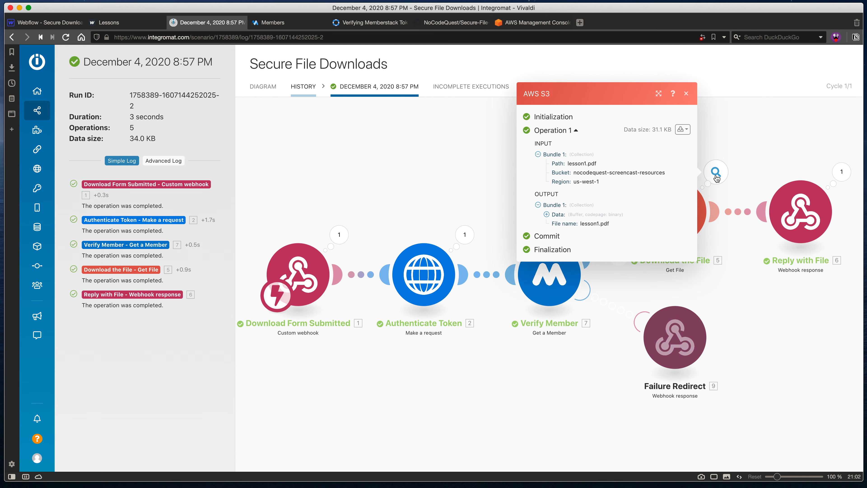
click(546, 214)
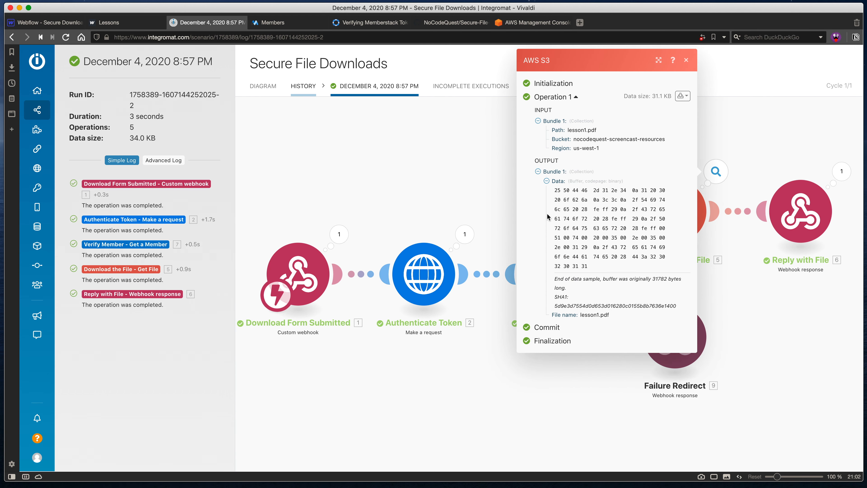
drag(553, 190, 592, 266)
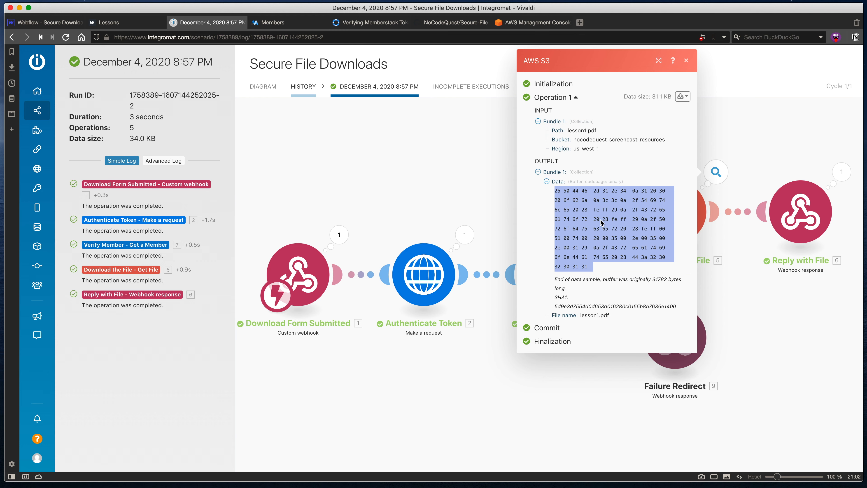
click(547, 183)
click(419, 154)
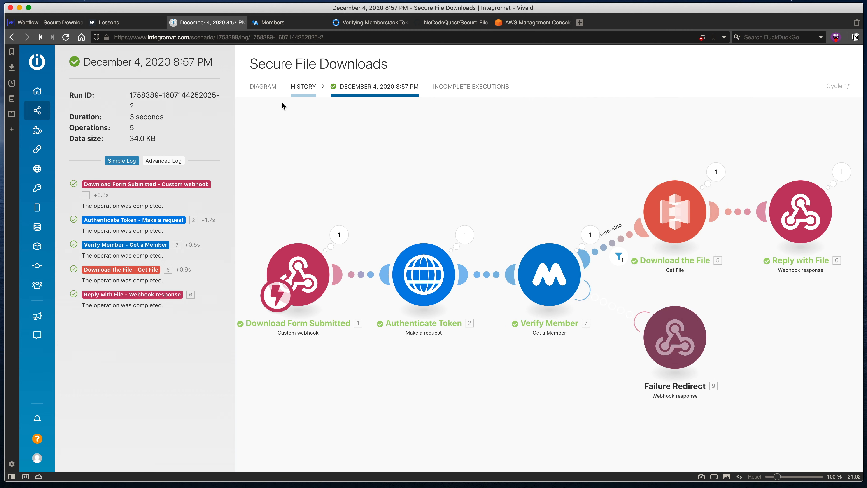
click(266, 89)
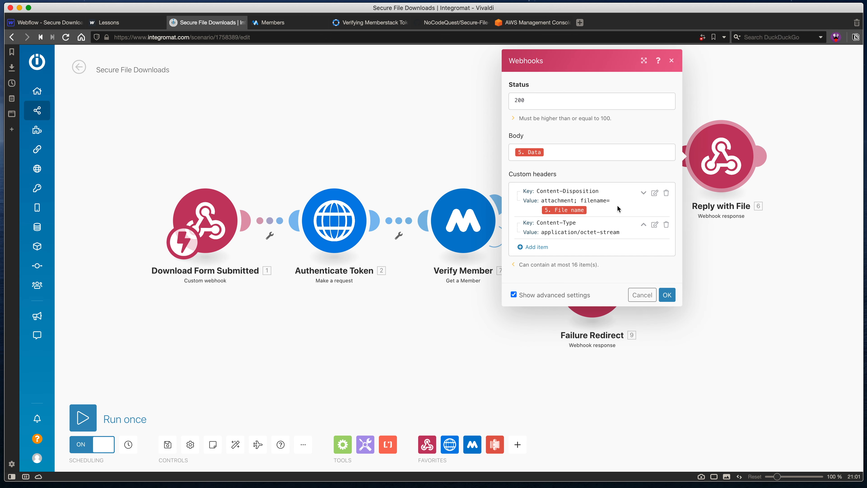
Review the Content-Disposition and Content-Type custom headers of the Reply with File module without changing them
click(655, 193)
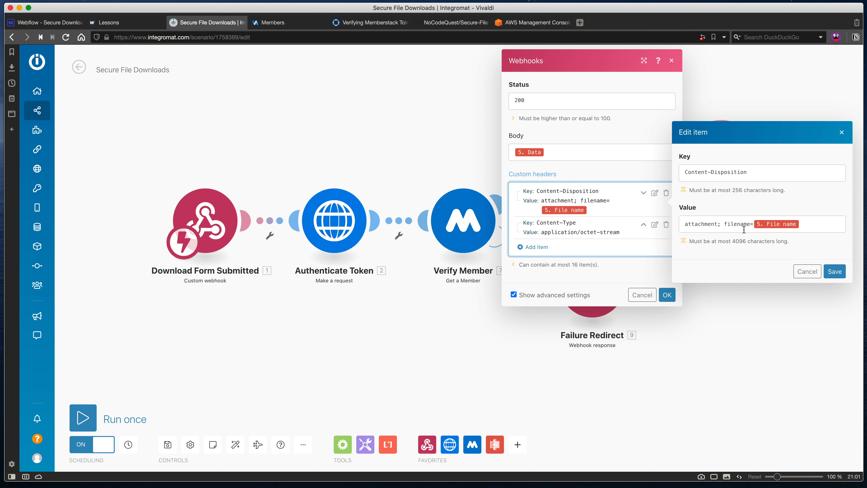
click(662, 238)
click(654, 225)
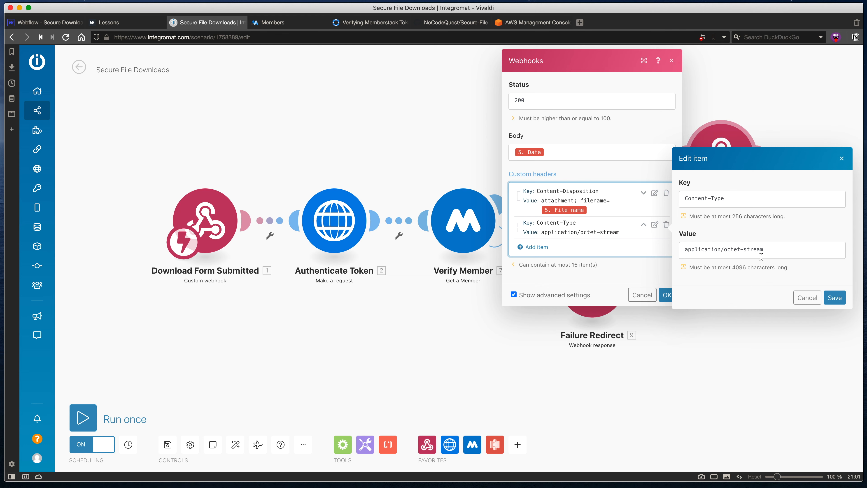
click(806, 298)
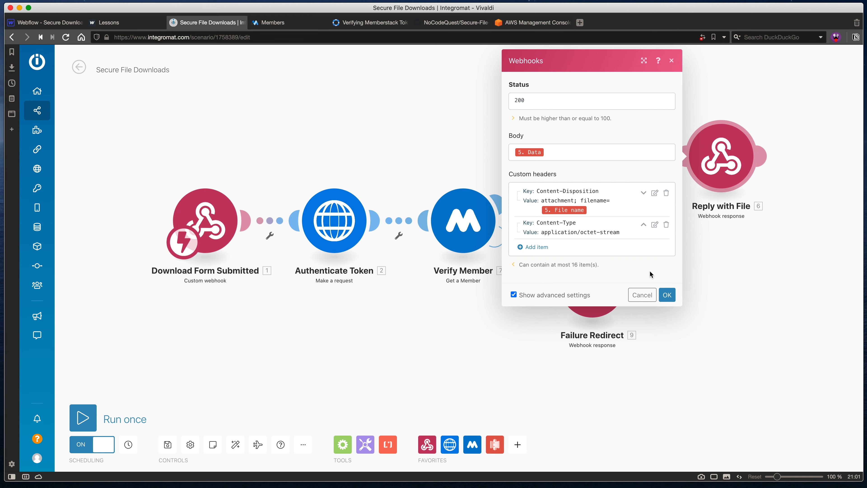